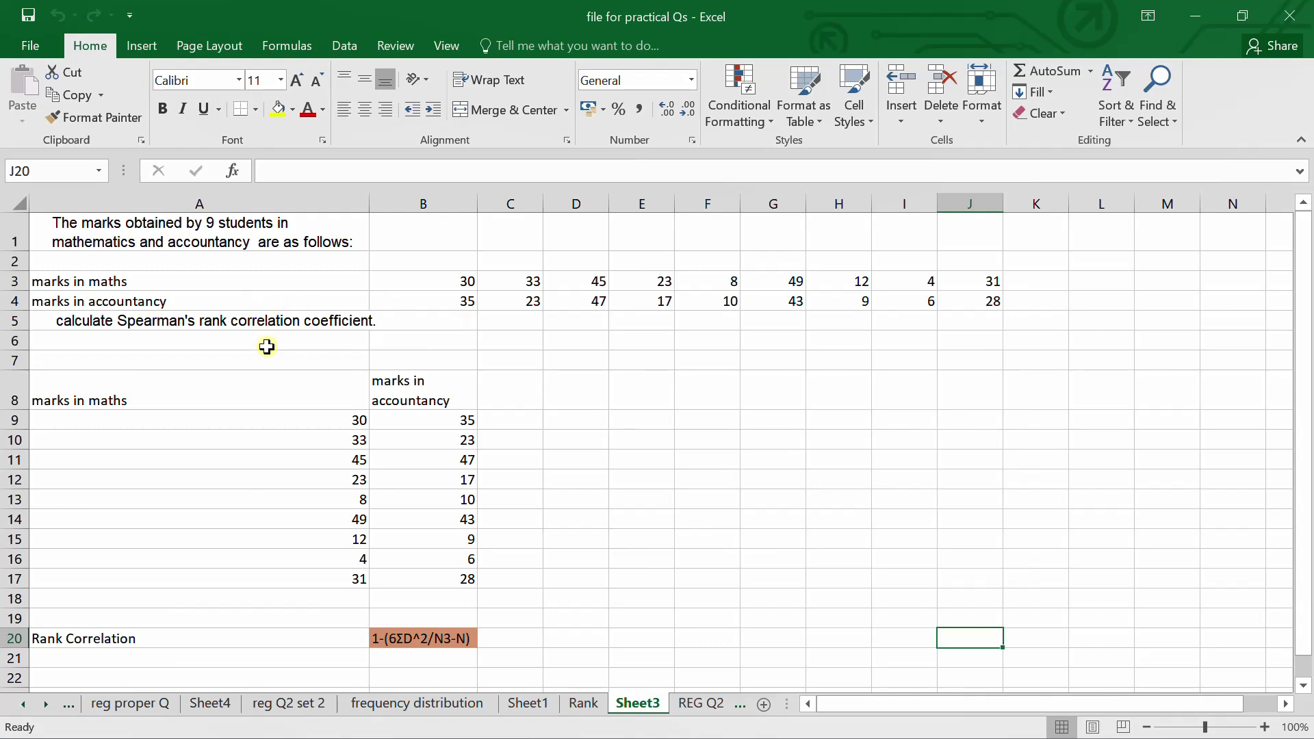
Fill the question block A1:J5 with the orange theme colour
left_click(87, 241)
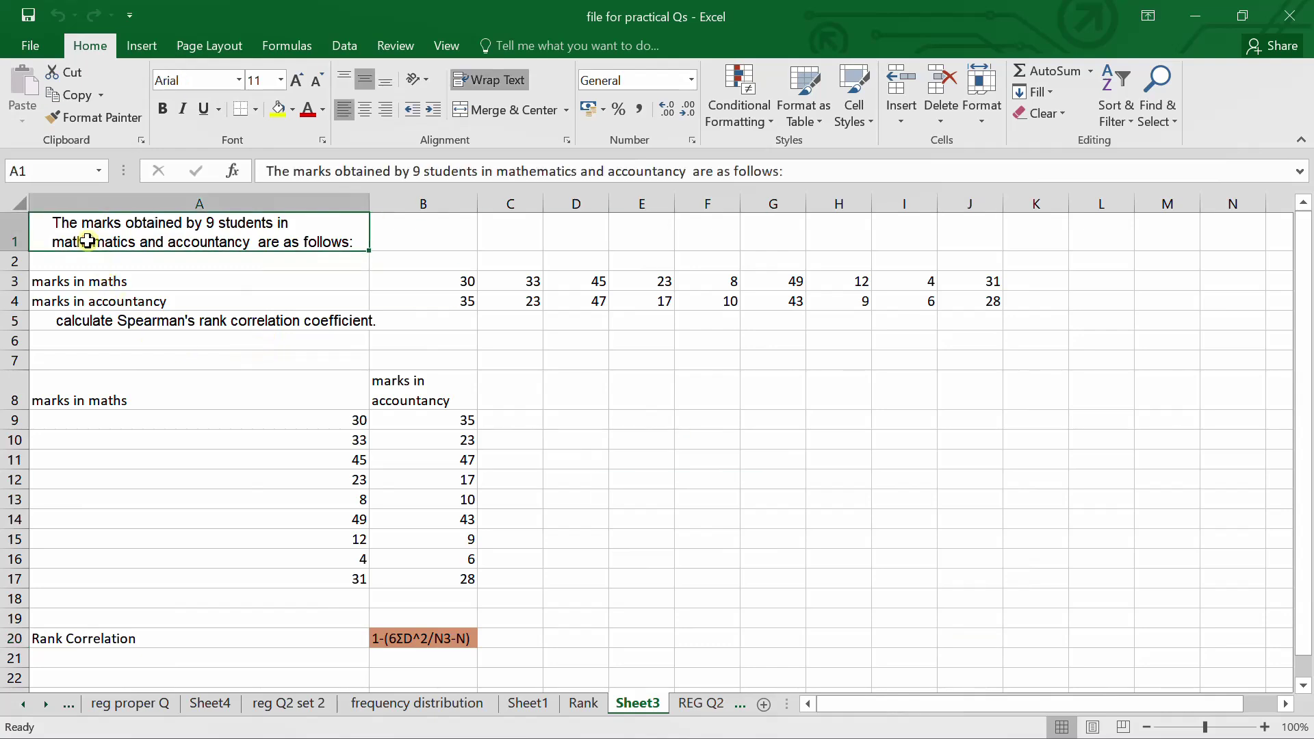
key("shift+Right")
key("shift+Right")
key("shift+Right")
key("shift+Right")
key("shift+Right")
key("shift+Right")
key("shift+Right")
key("shift+Right")
key("shift+Right")
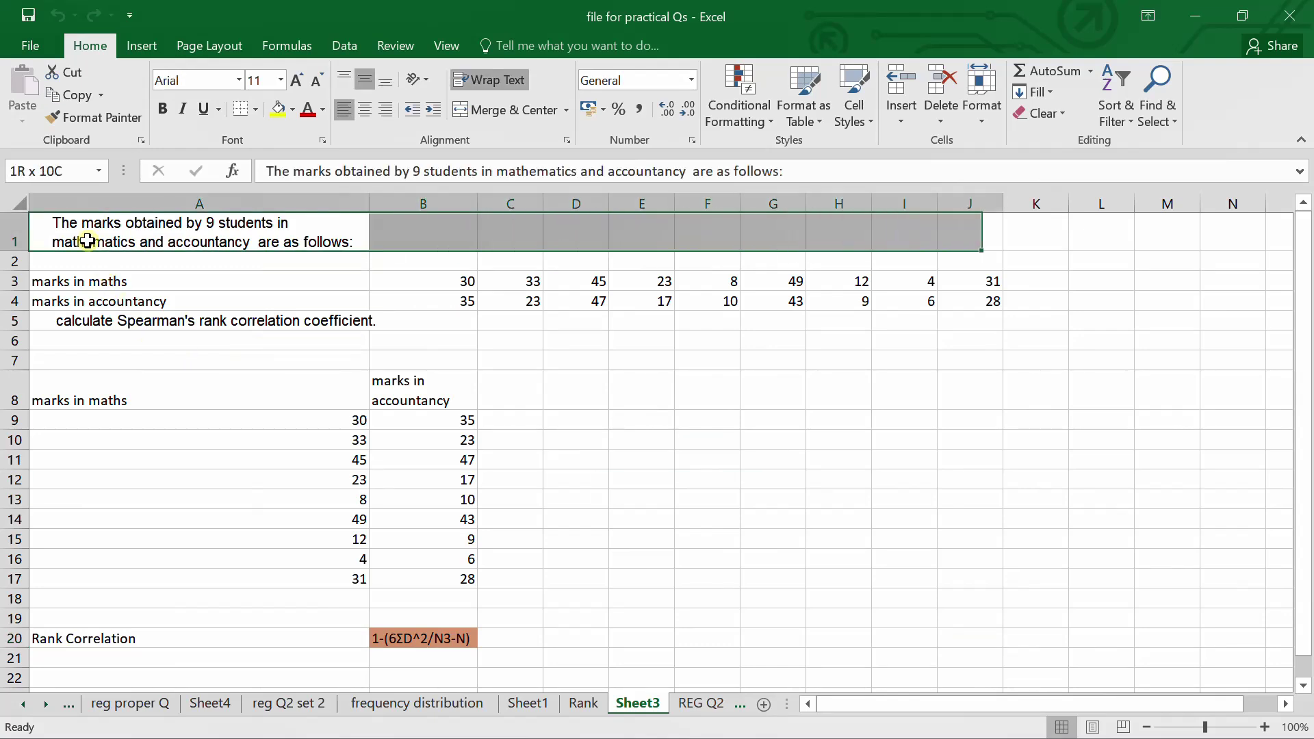
key("shift+Down")
key("shift+Down")
key("shift+Down")
key("shift+Down")
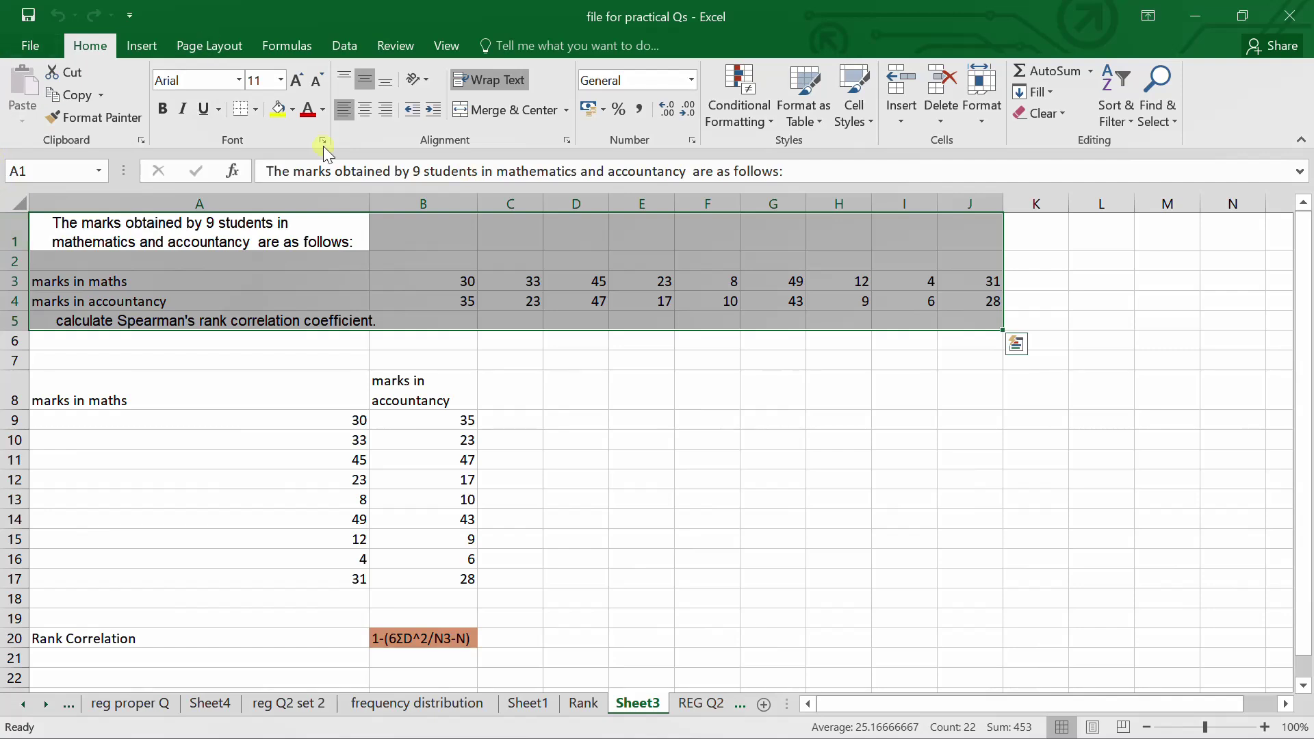
left_click(293, 110)
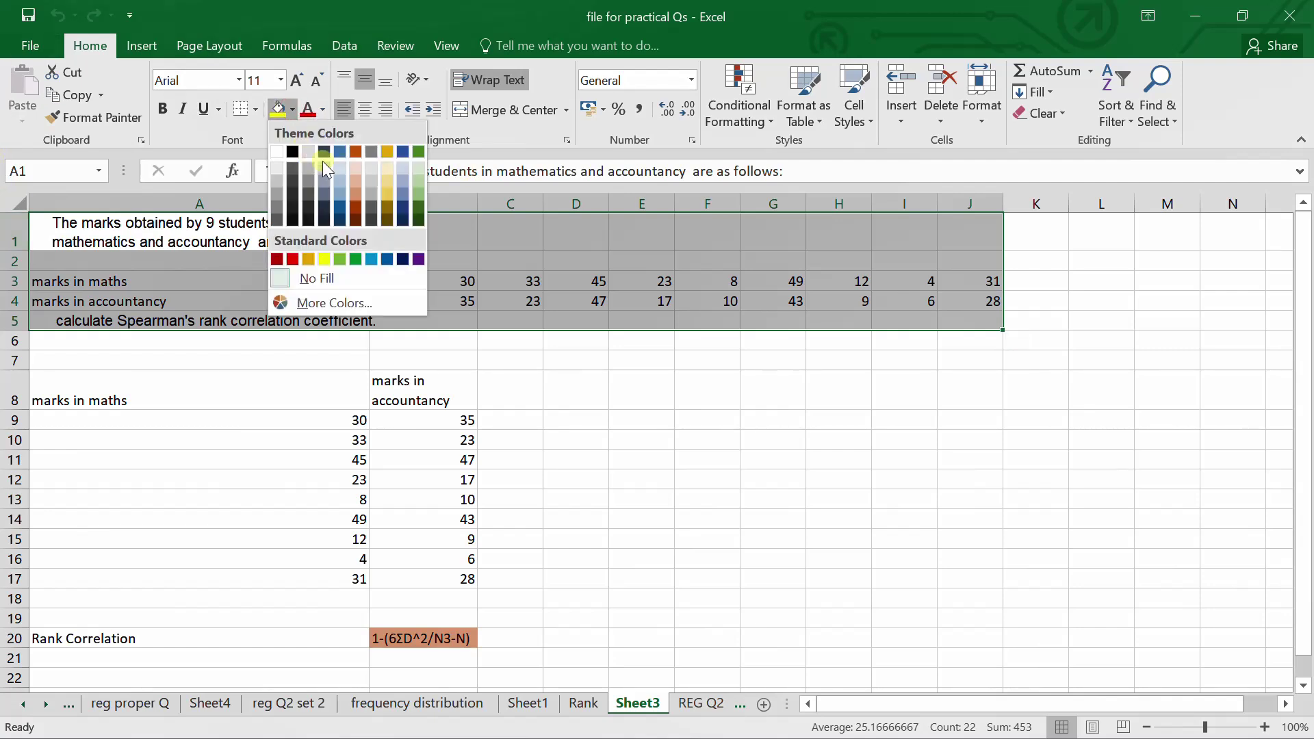
left_click(351, 153)
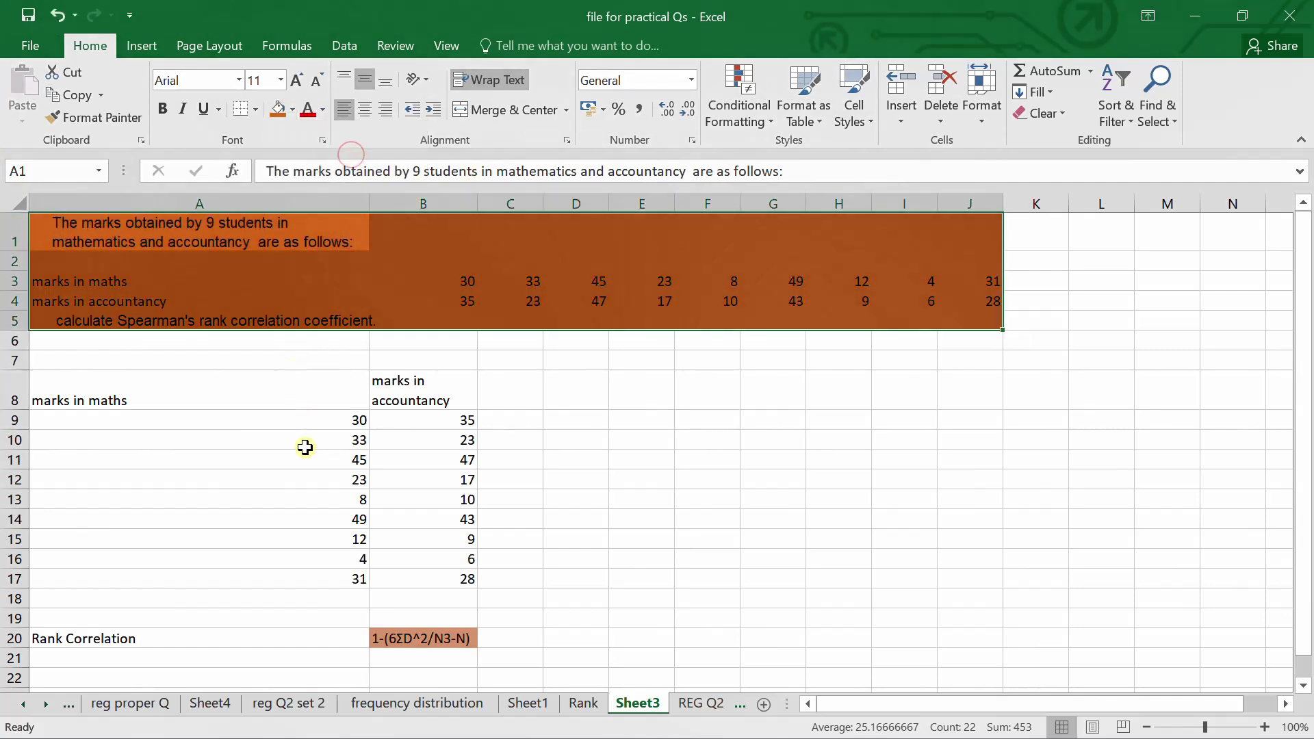
left_click(245, 438)
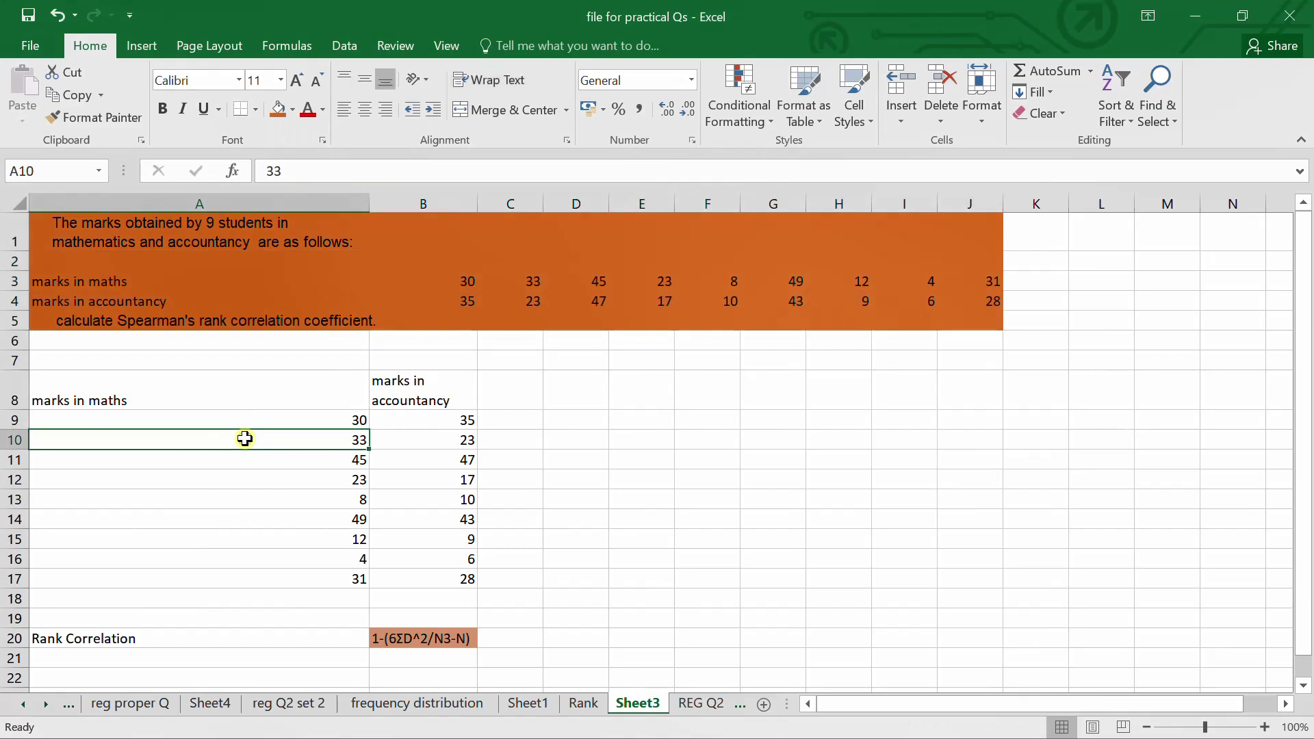
Fill the vertical marks table A8:B17, including its headings, with the blue theme colour
left_click(152, 391)
key("shift+Right")
key("shift+Down")
key("shift+Down")
key("shift+Down")
key("shift+Down")
key("shift+Down")
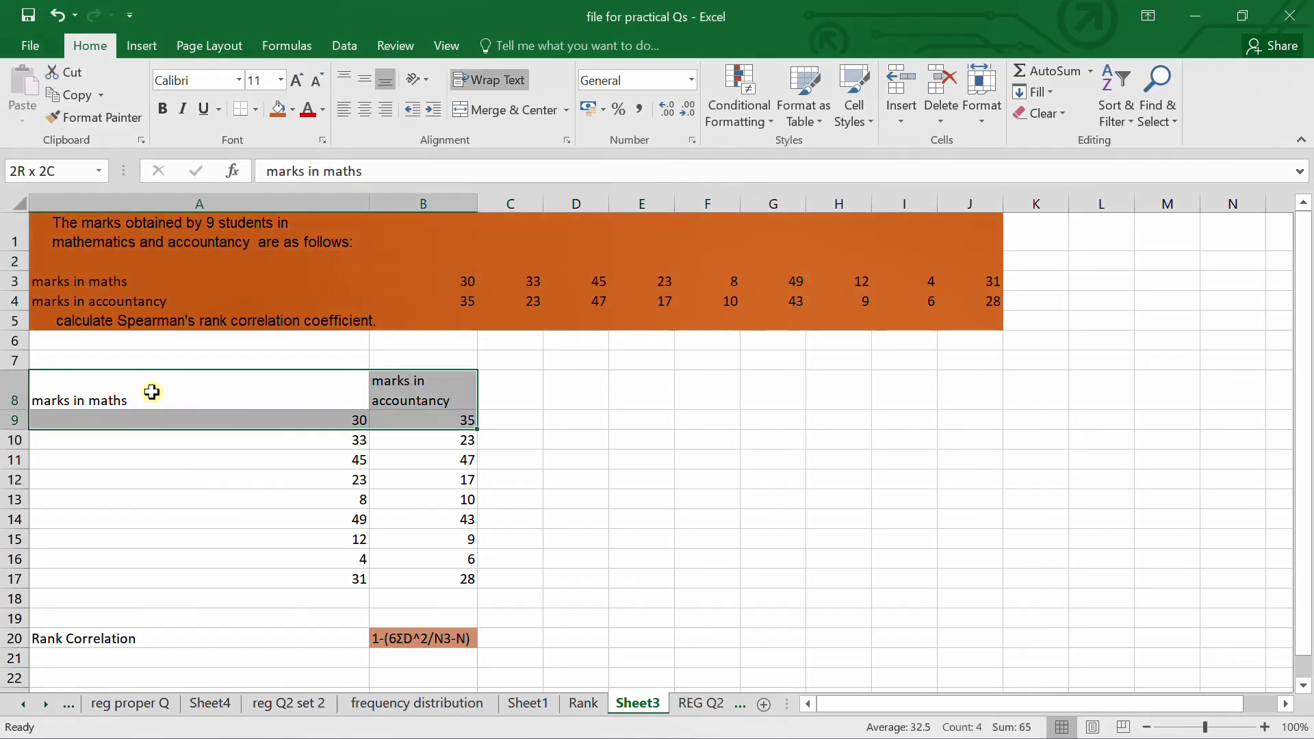
key("shift+Down")
key("shift+Down")
key("shift+Down")
key("shift+Down")
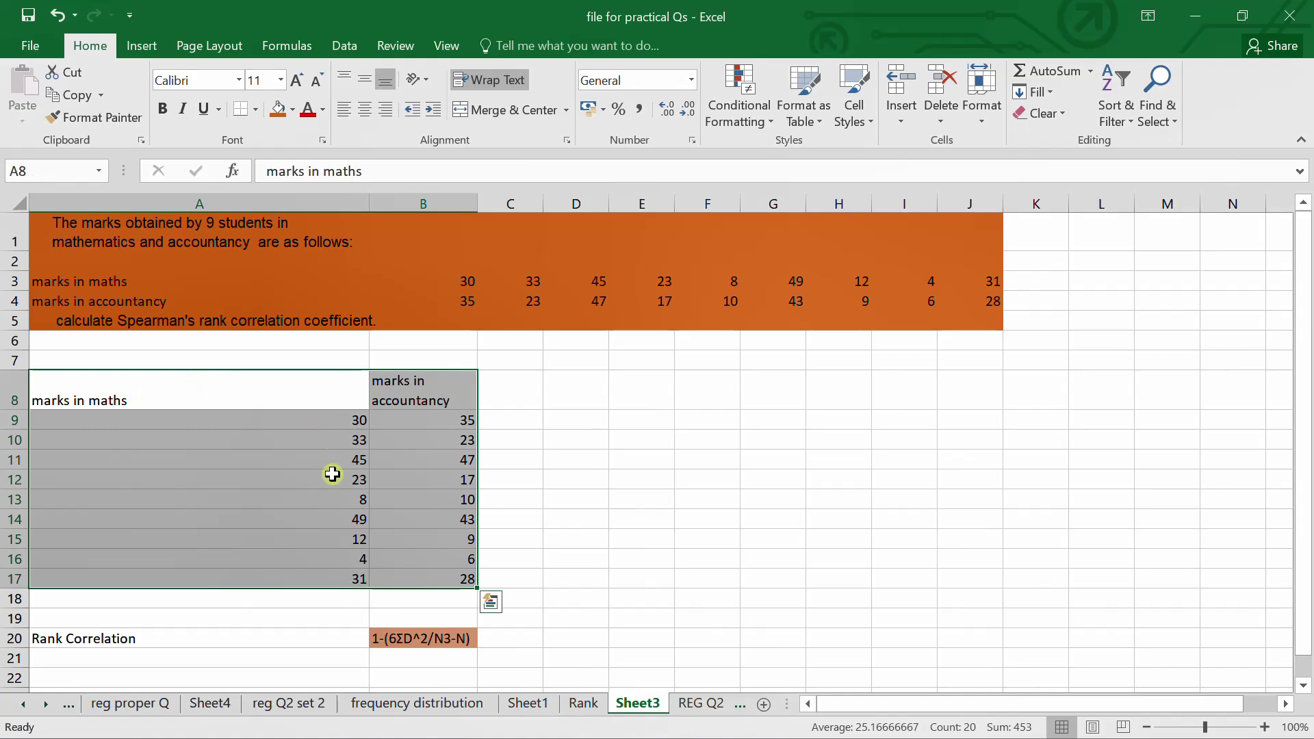
left_click(292, 109)
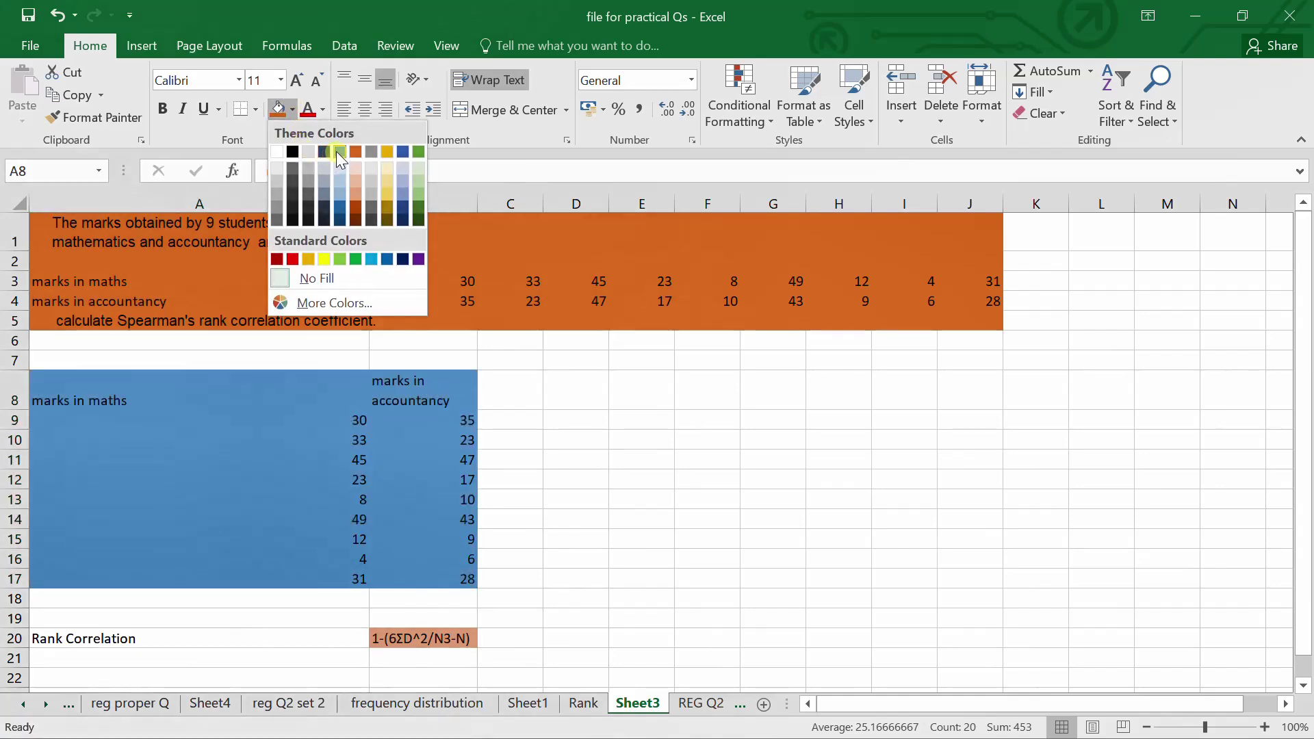
left_click(340, 151)
left_click(553, 442)
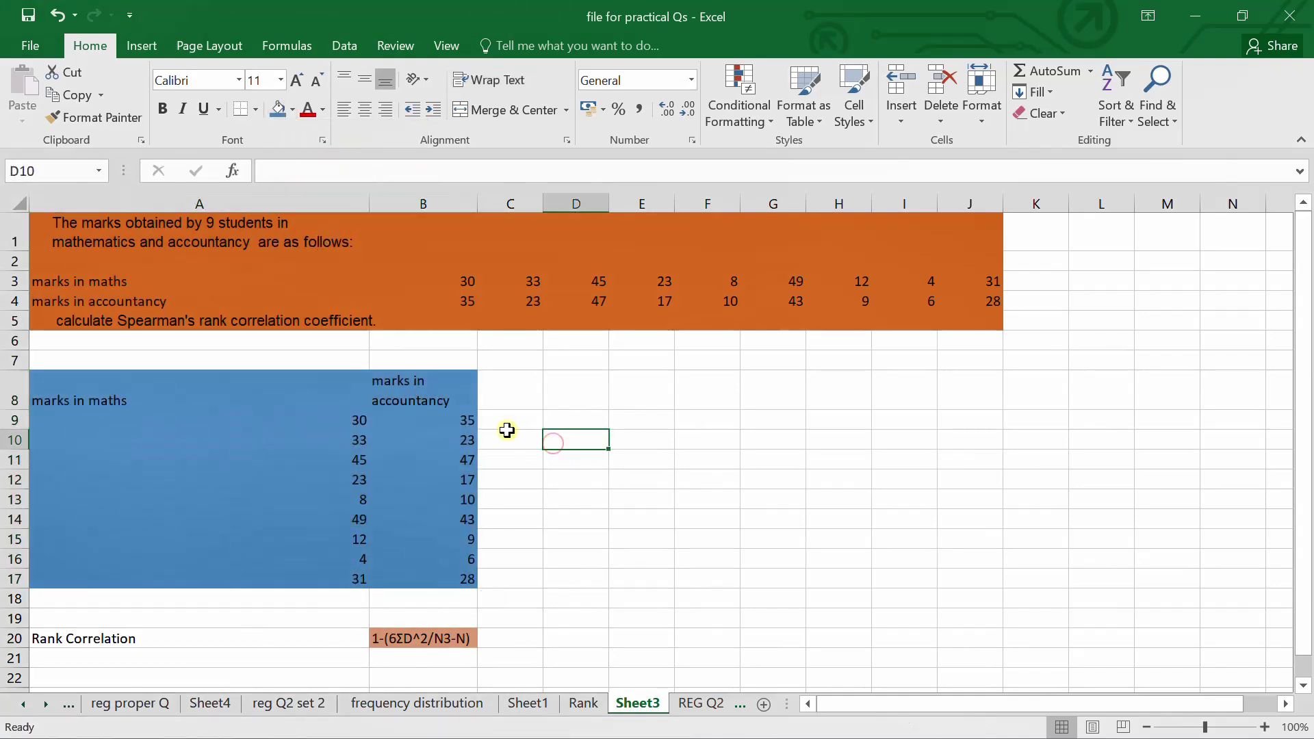
Add the rank column headings R1 in C8 and R2 in D8, beside the marks table
left_click(511, 394)
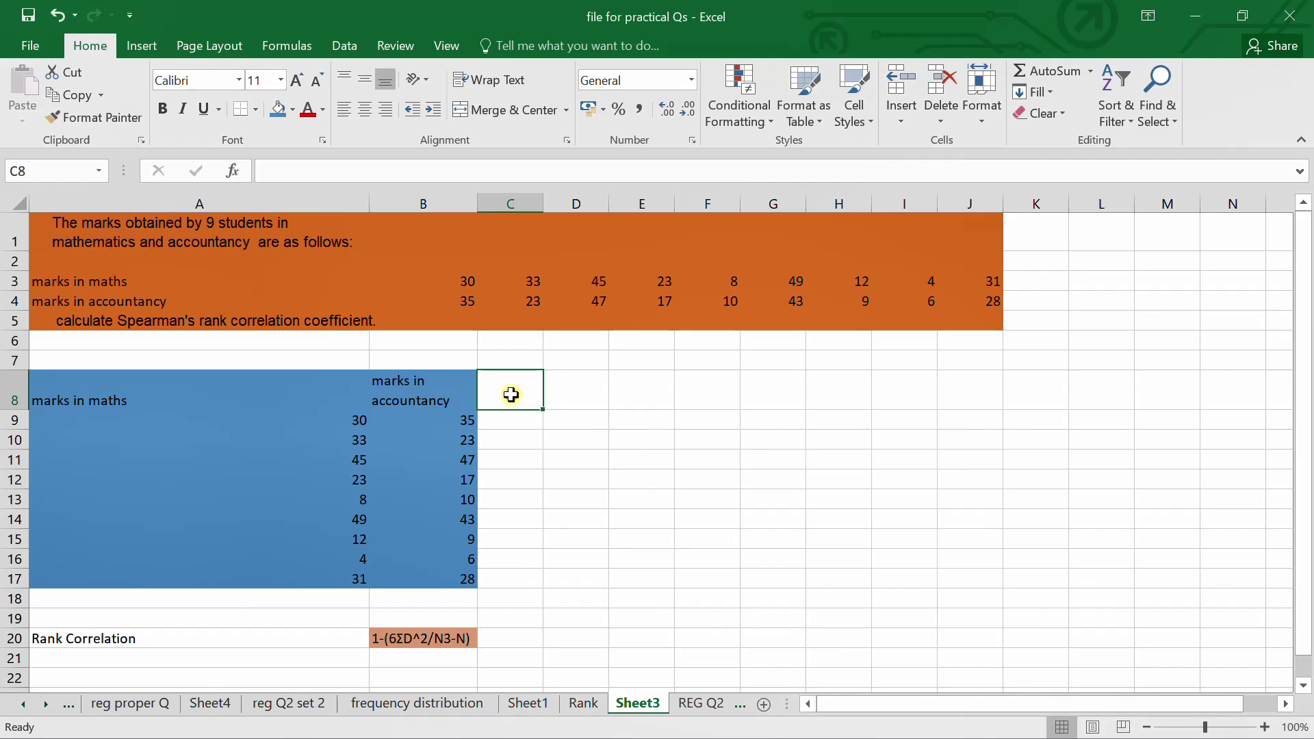
type("Ri")
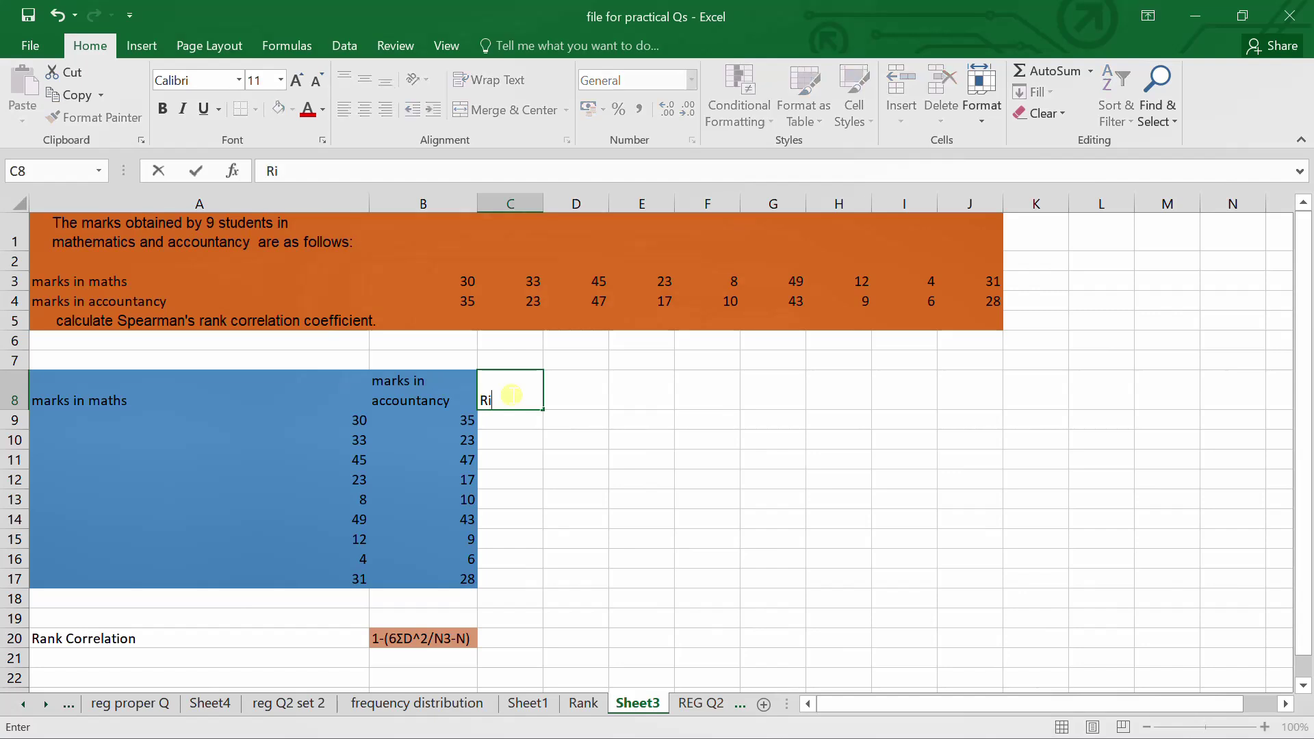
key("BackSpace")
type("1")
key("Tab")
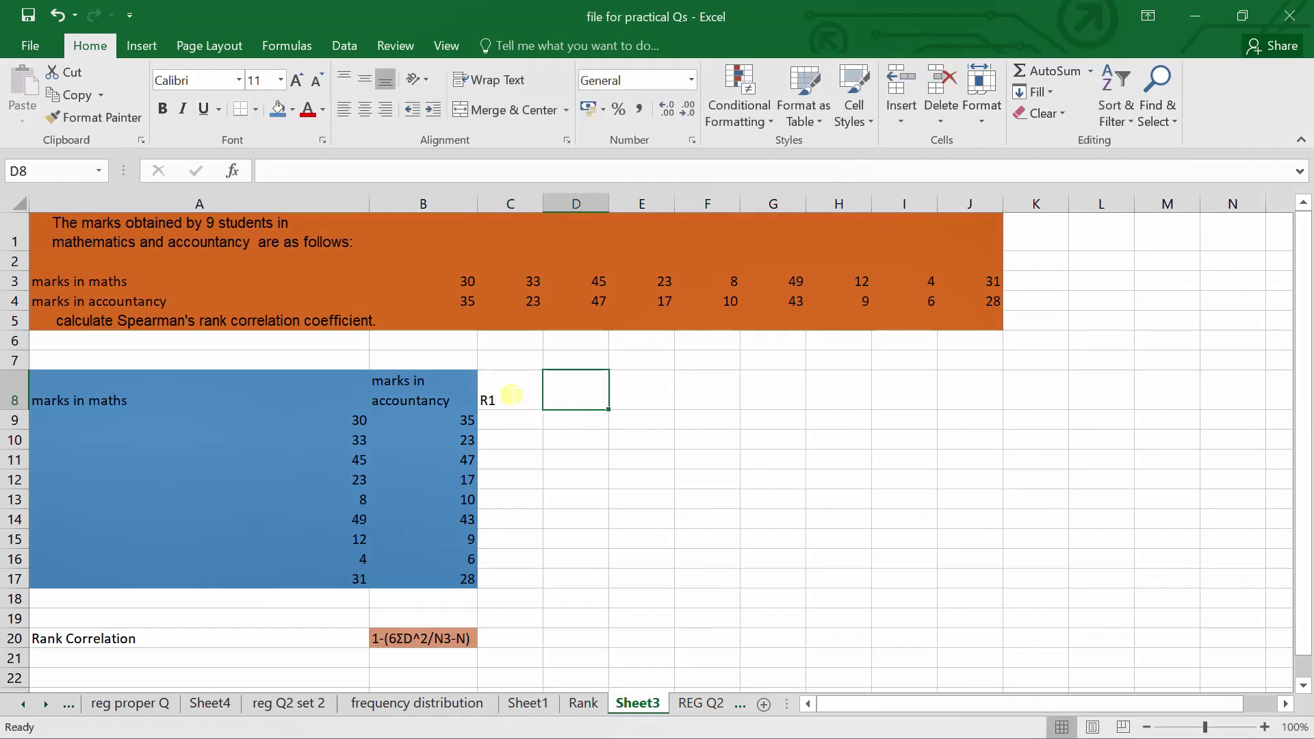
type("R2")
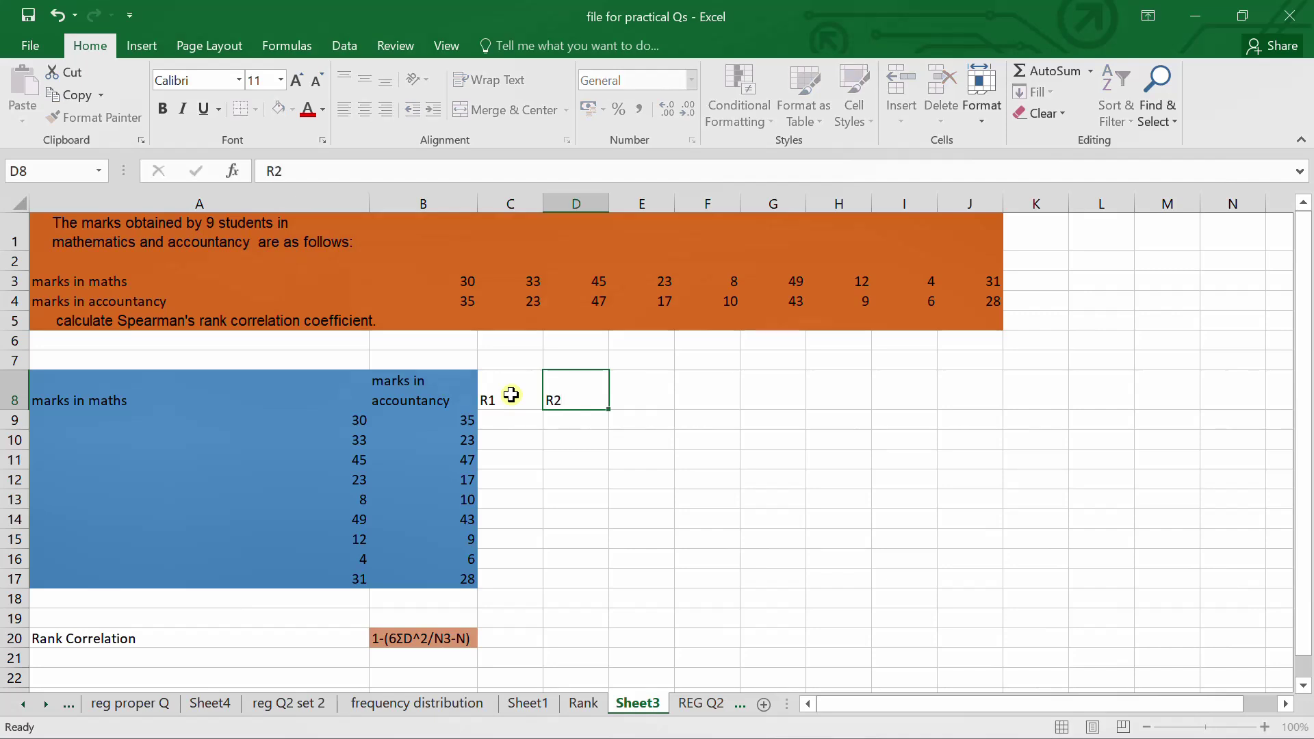
key("Return")
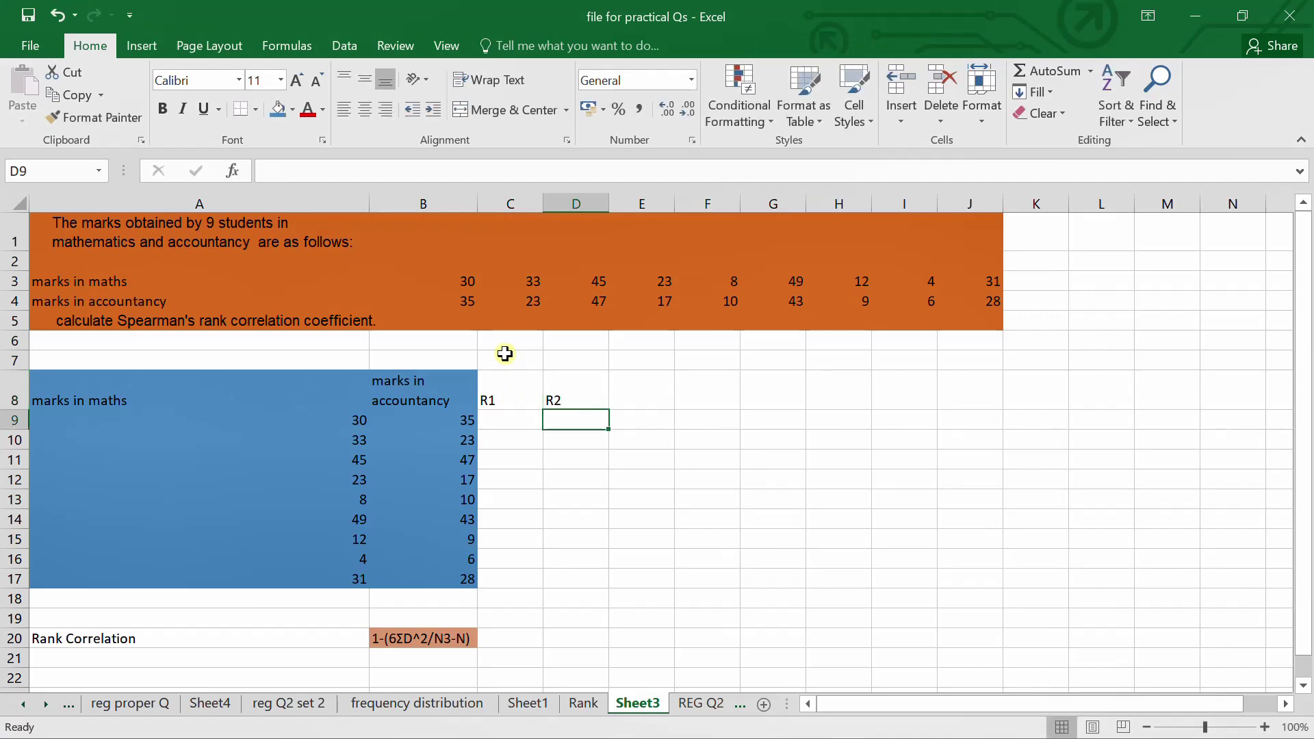
Label the rank columns above their headings with maths in C7 and accounts in D7
left_click(504, 363)
type("maths")
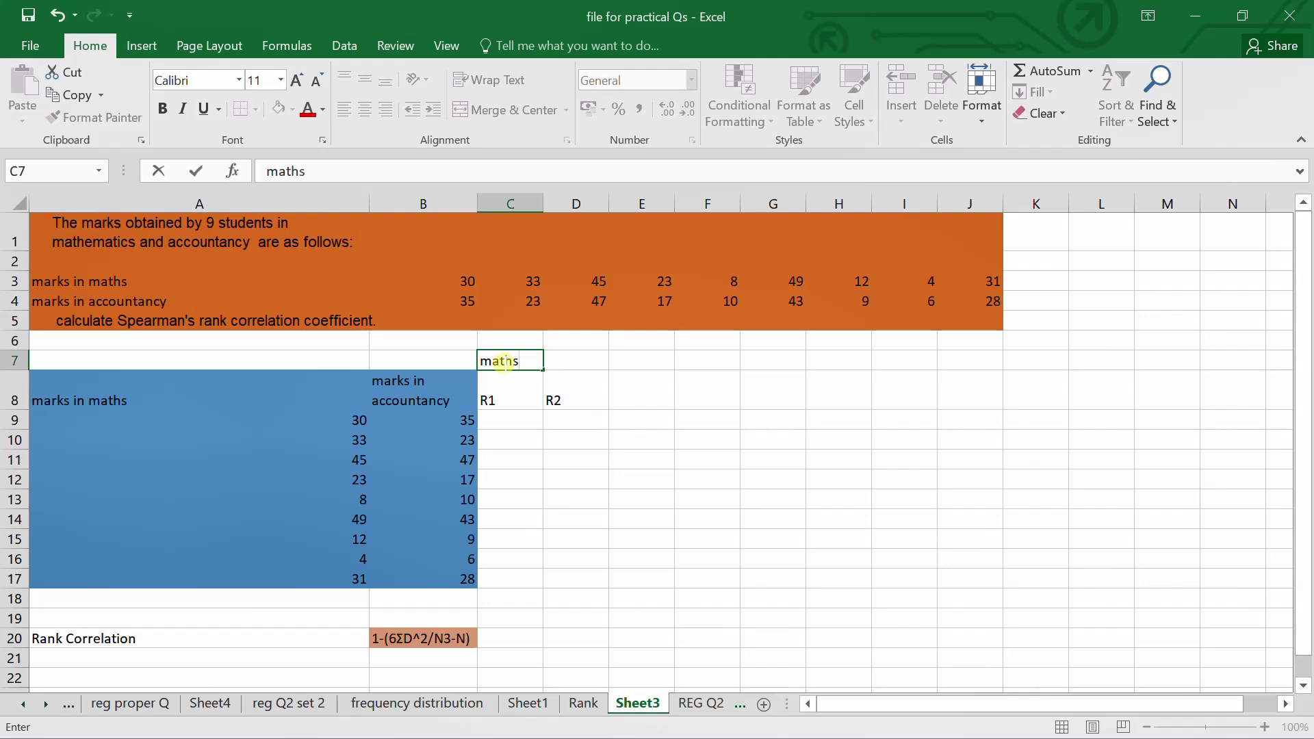
key("Tab")
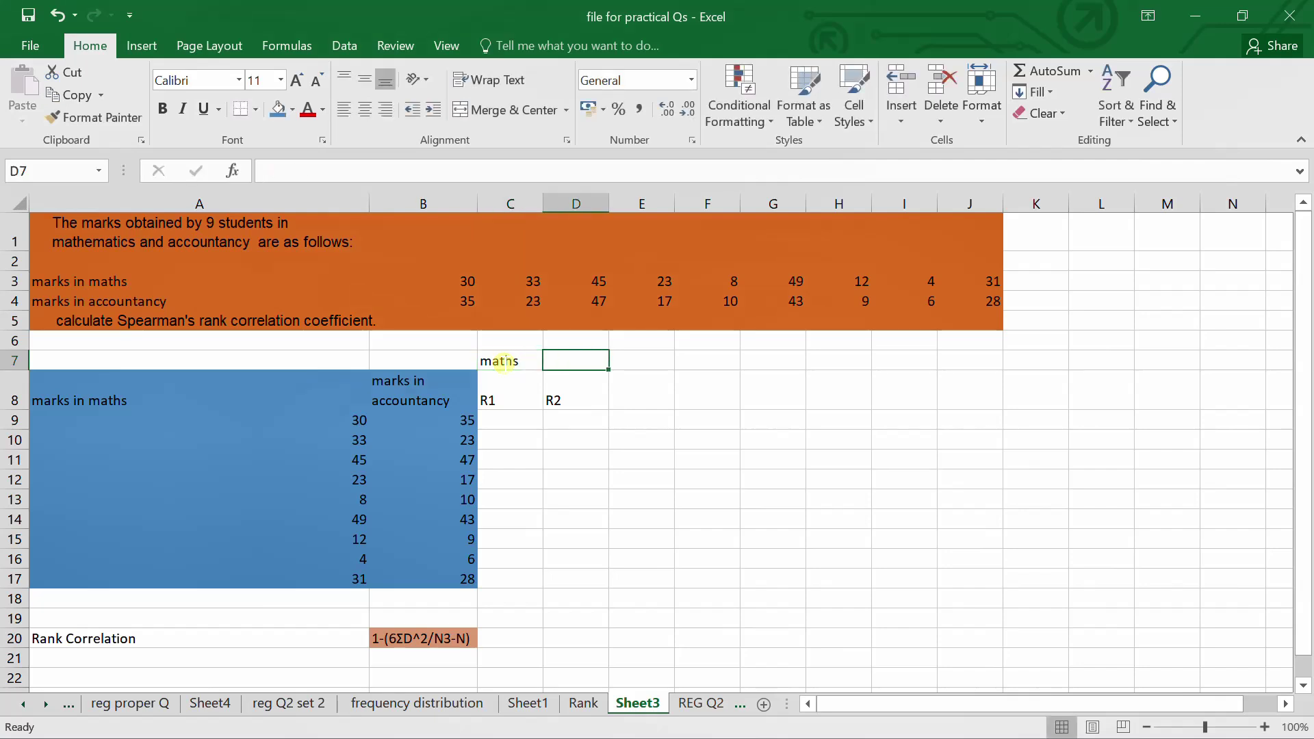
type("accounts")
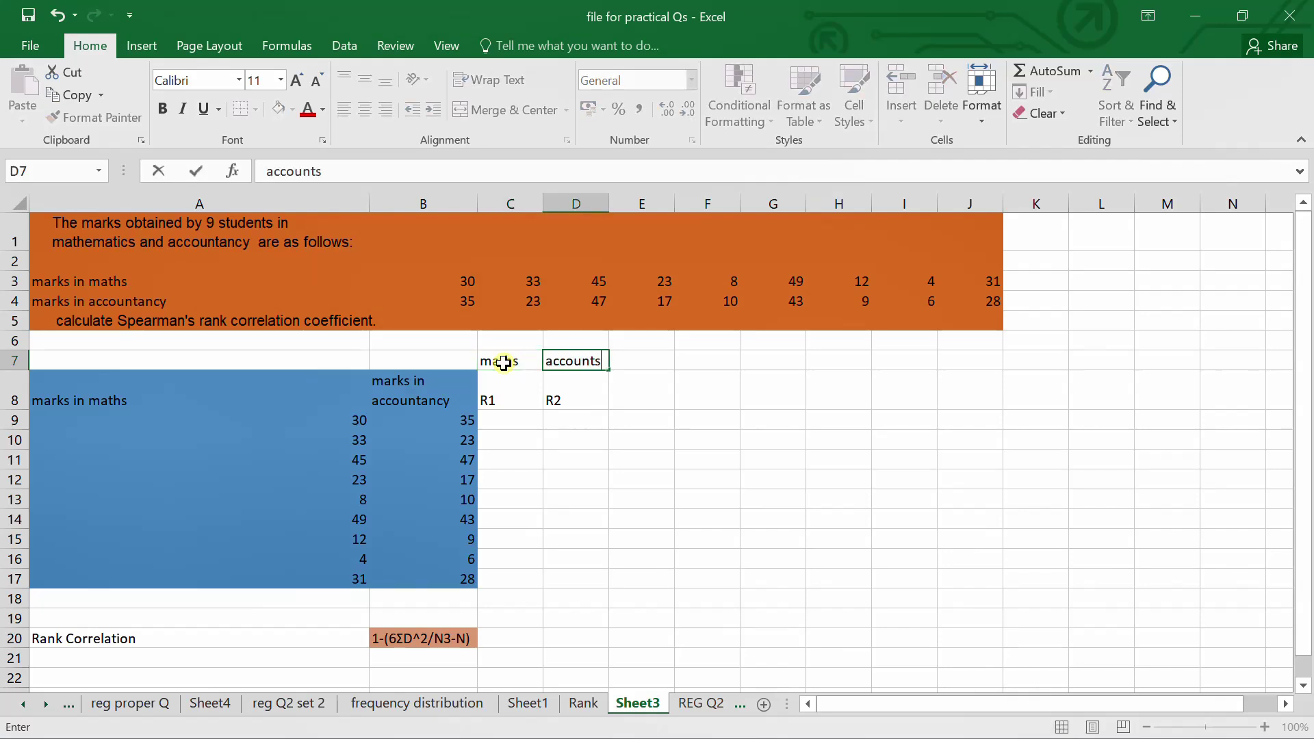
key("Return")
key("Down")
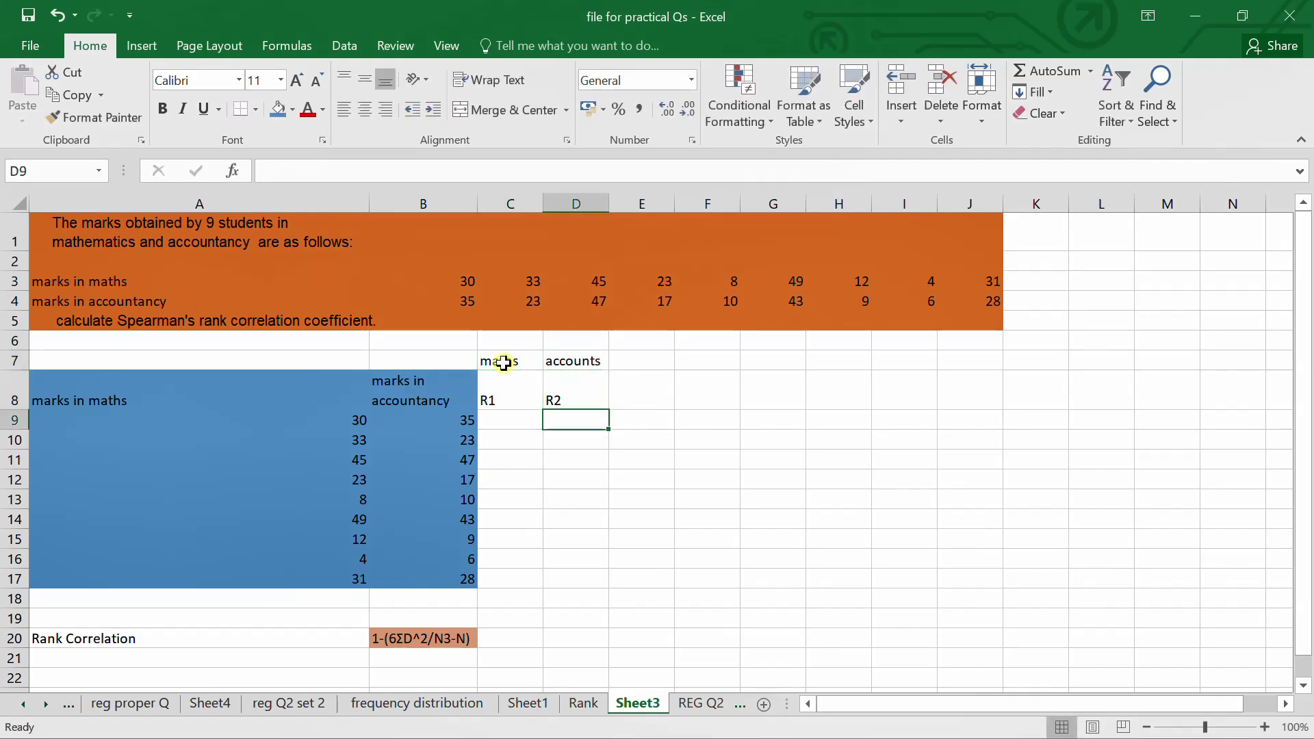
Begin a RANK.AVG formula in C9 with the first maths mark, A9, as the number to rank
key("Left")
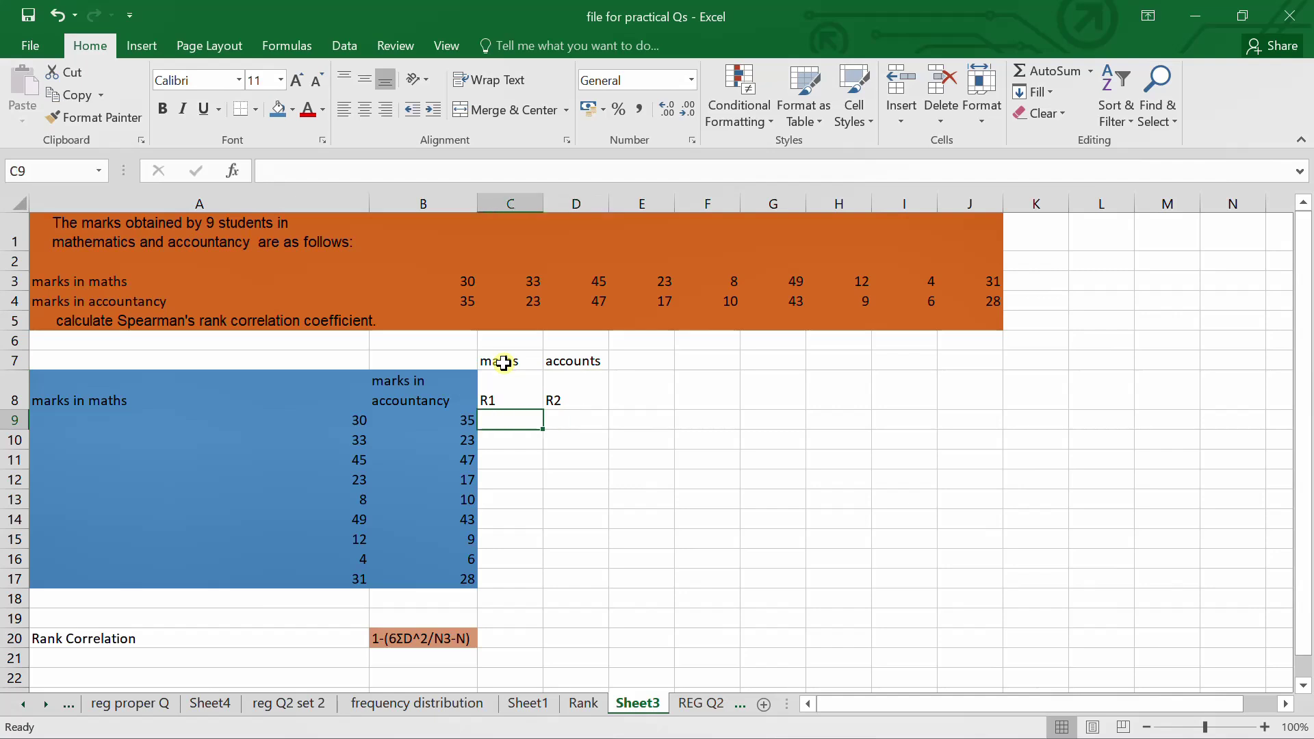
type("=")
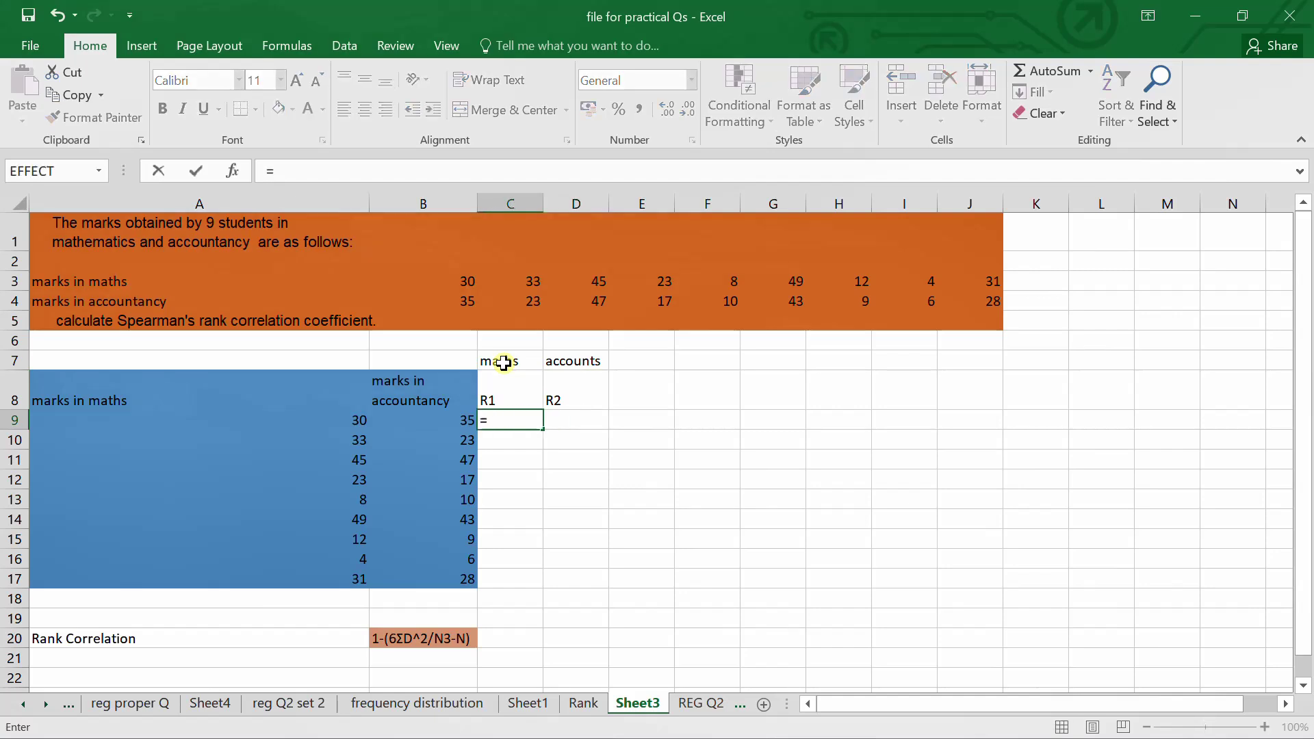
type("rabk")
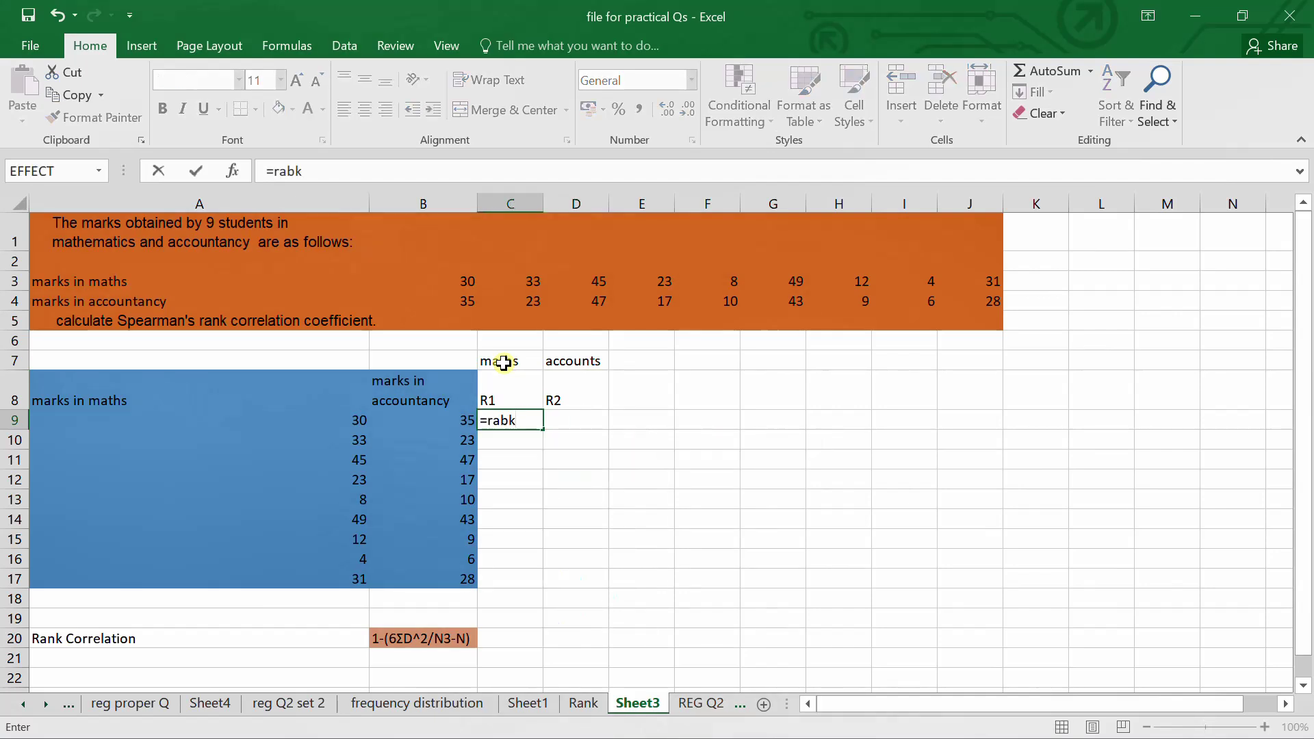
key("BackSpace")
key("BackSpace")
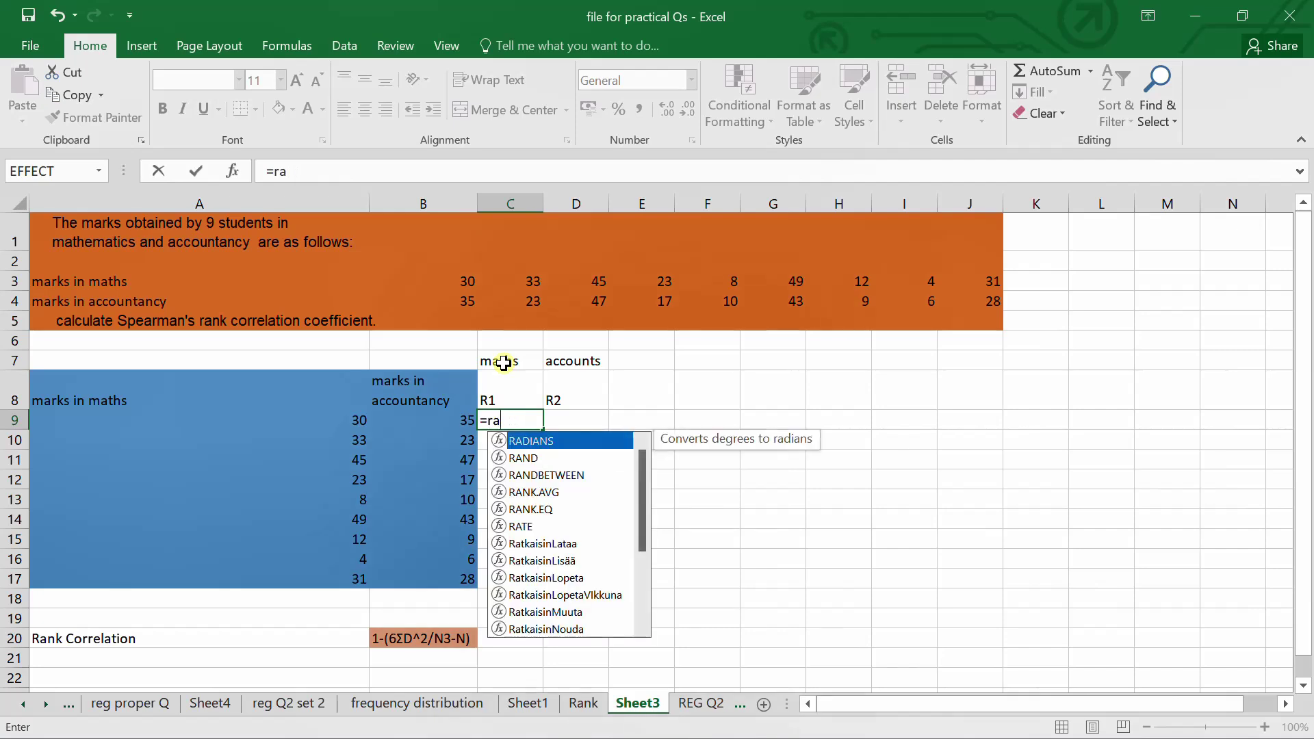
type("nk")
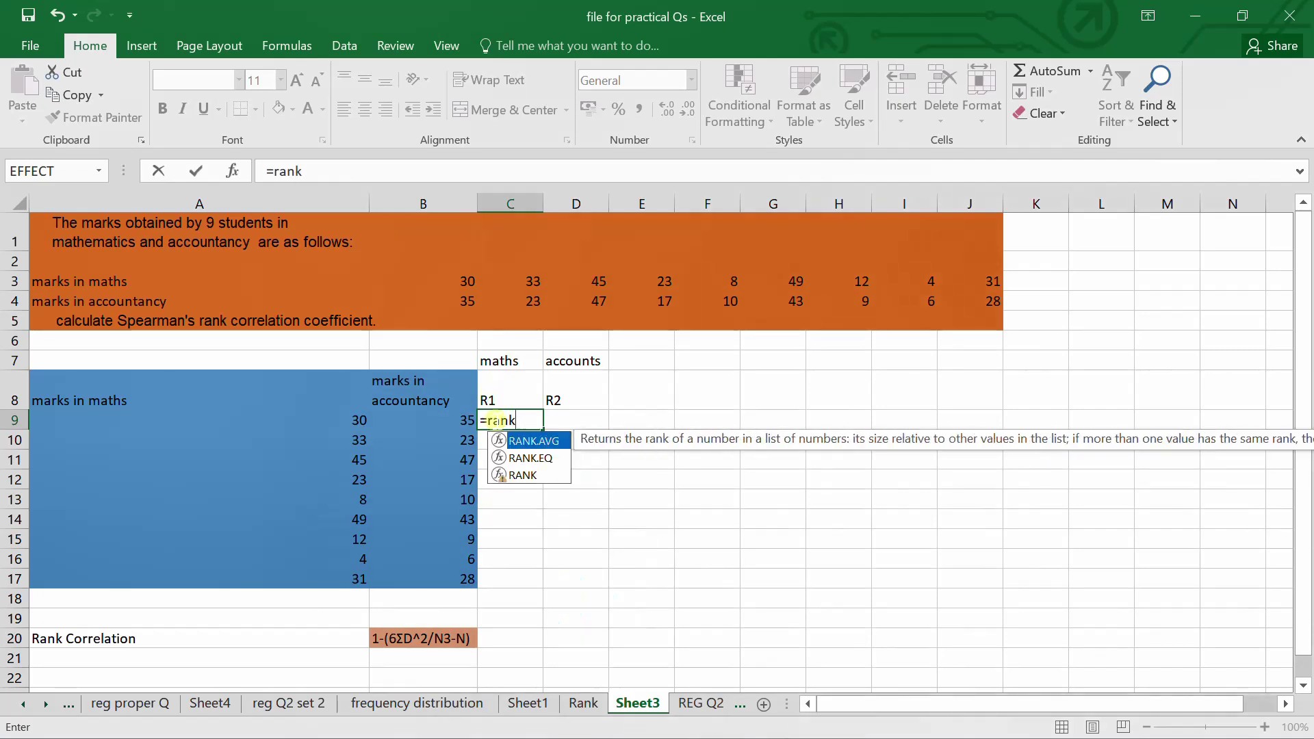
left_click(526, 442)
double_click(526, 442)
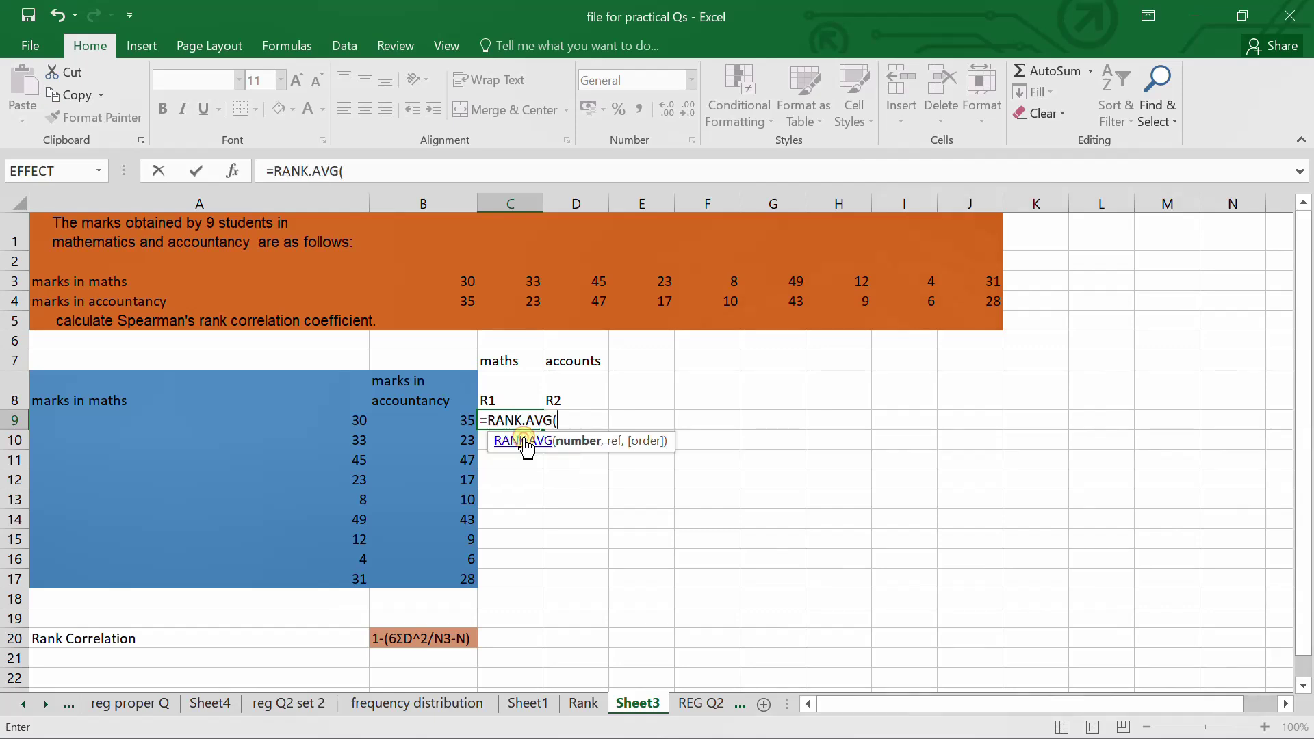
left_click(331, 424)
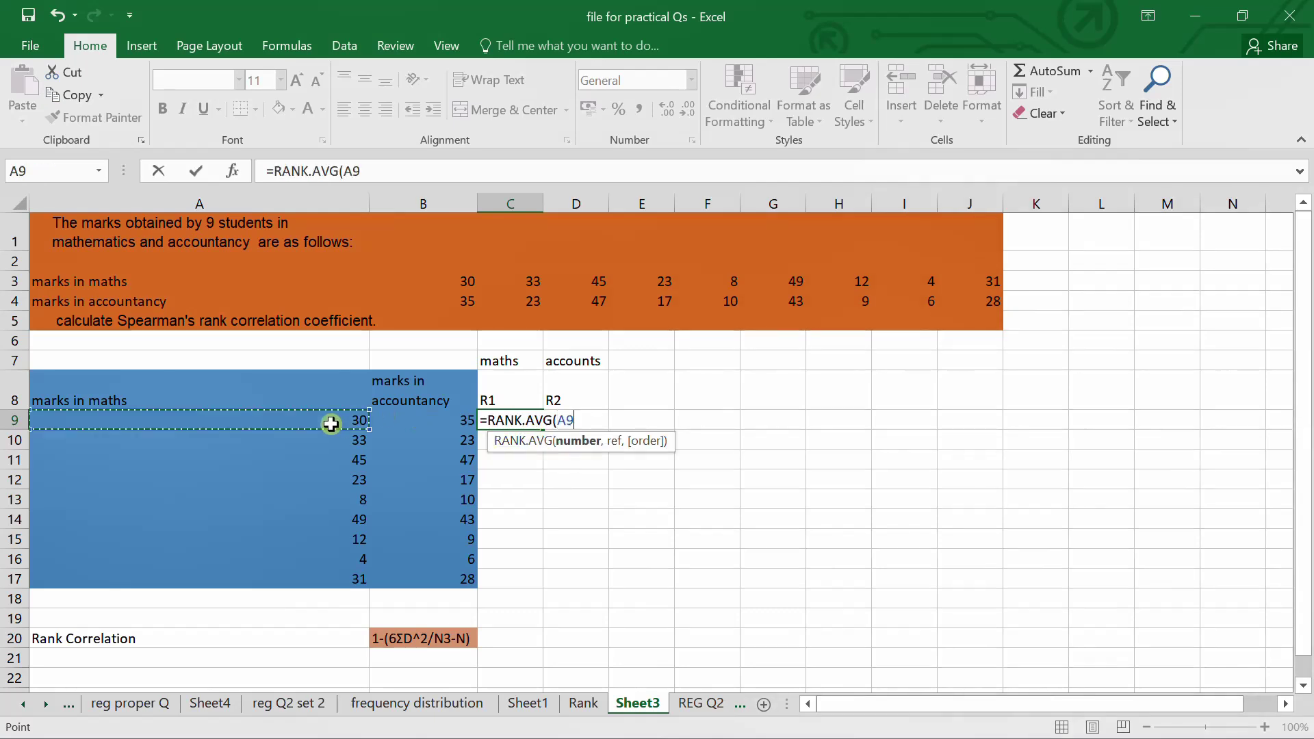
type(",")
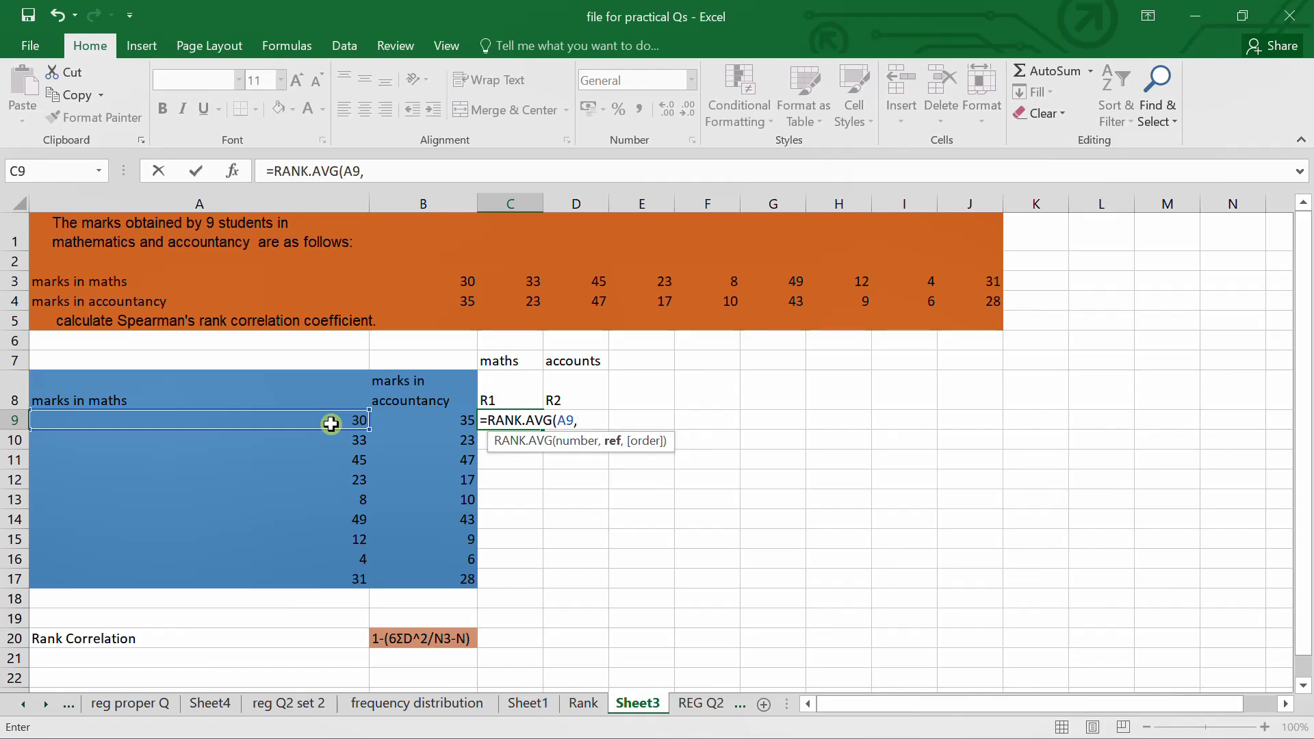
Complete the C9 rank formula with A9:A17 as the reference range and 1 for ascending order
left_click(331, 423)
key("shift+Down")
key("shift+Down")
key("shift+Down")
key("shift+Down")
key("shift+Down")
key("shift+Down")
key("shift+Down")
key("shift+Down")
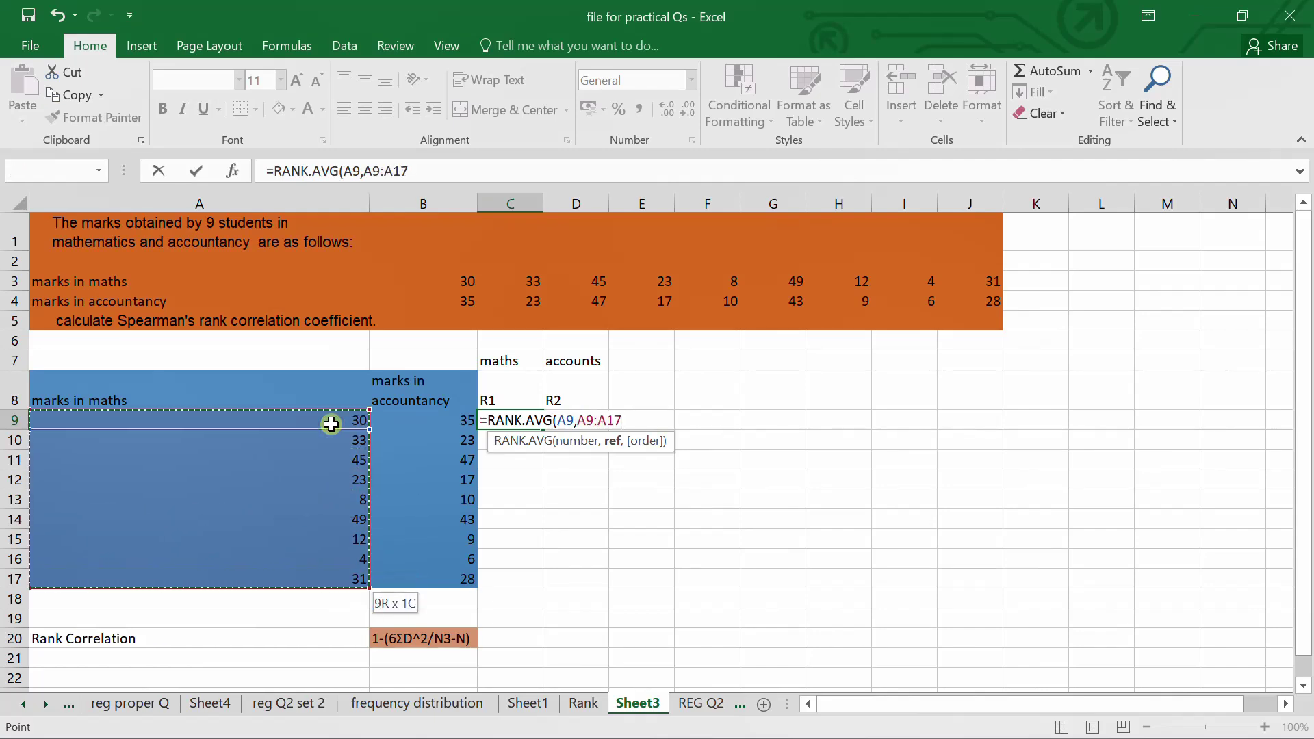
type(",")
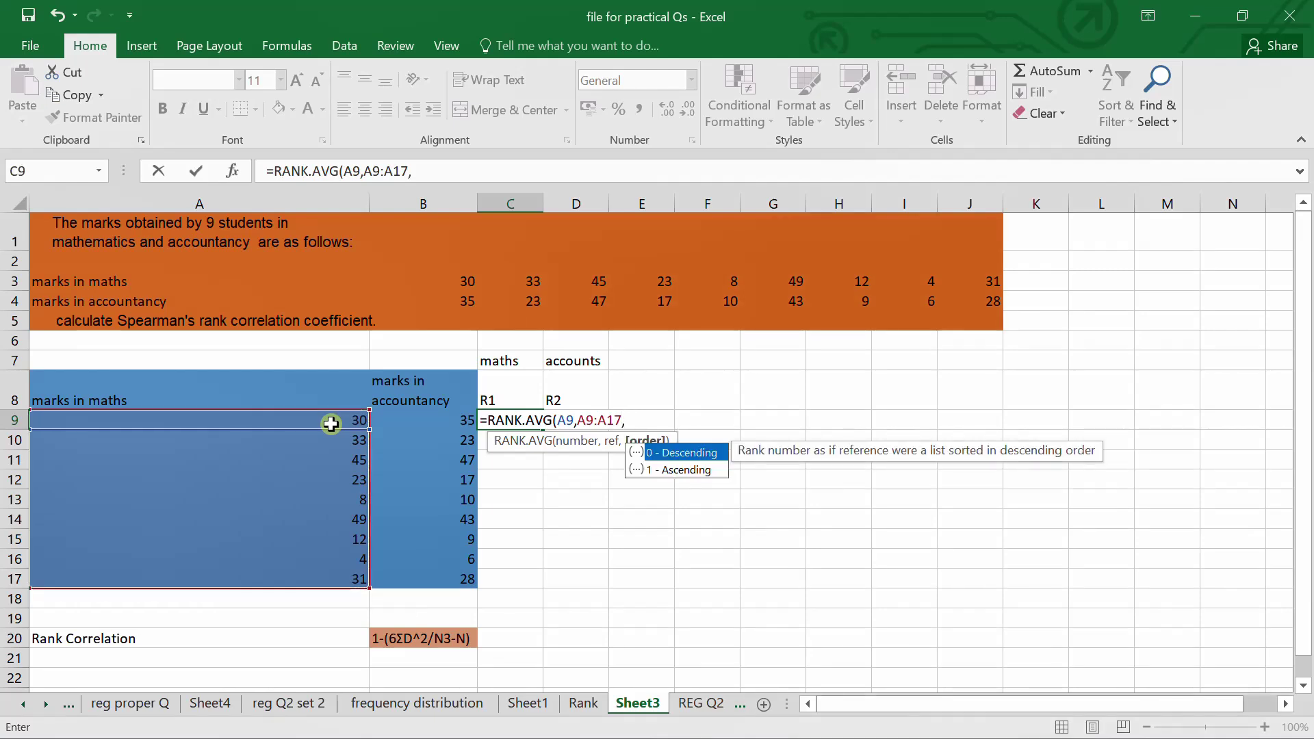
type("1)")
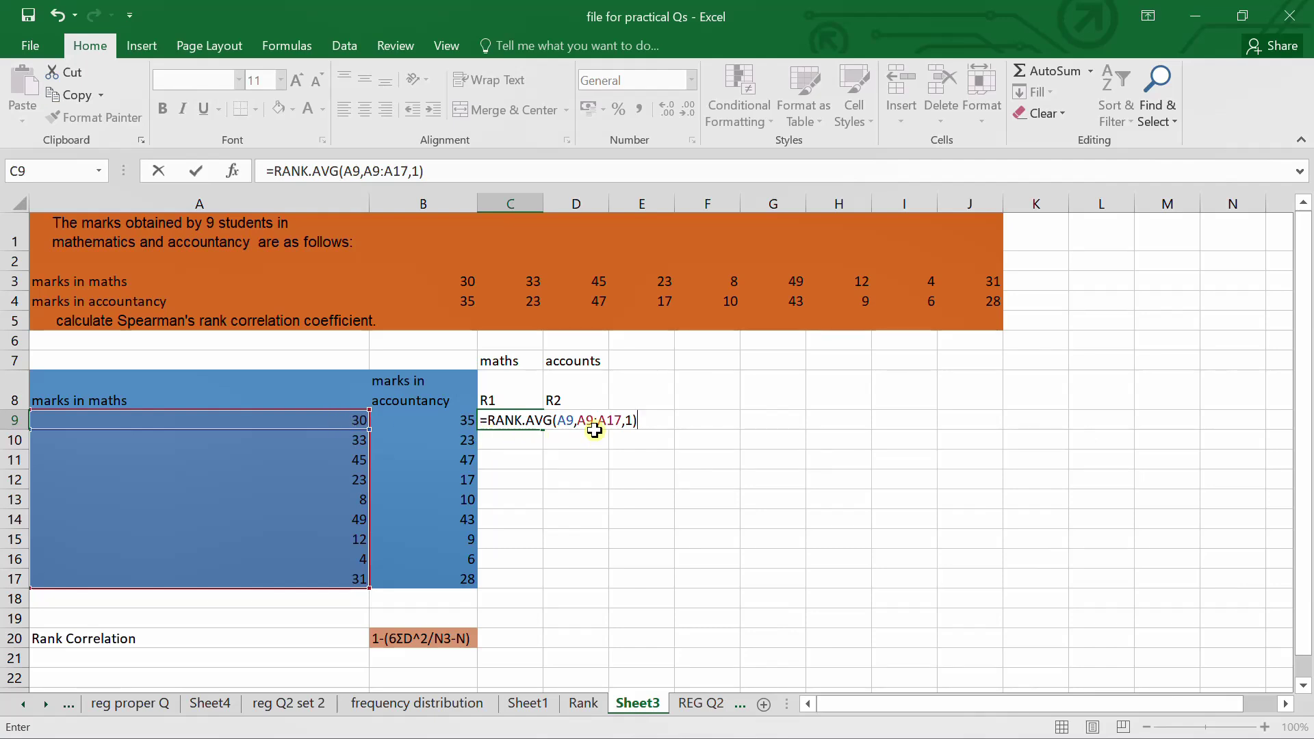
key("Return")
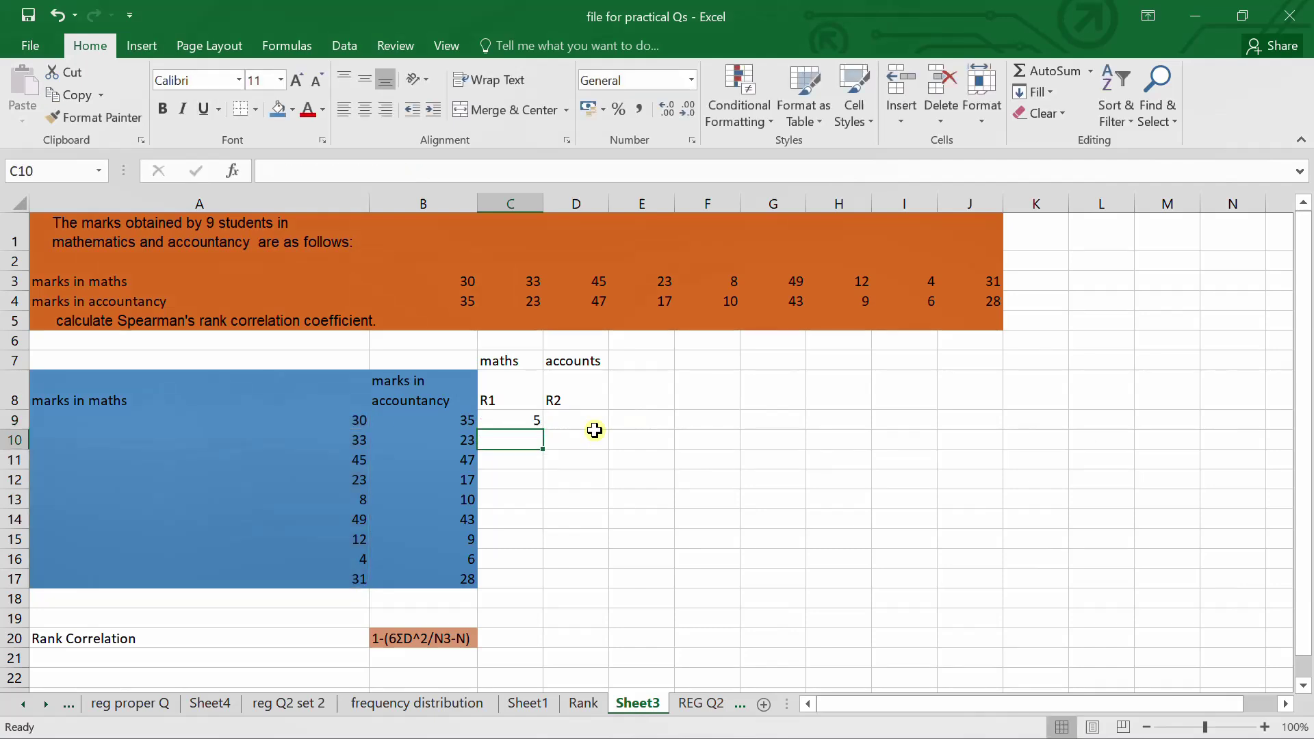
Copy the C9 rank formula down to C18, and clear the surplus entry in C18 below the table
left_click(517, 410)
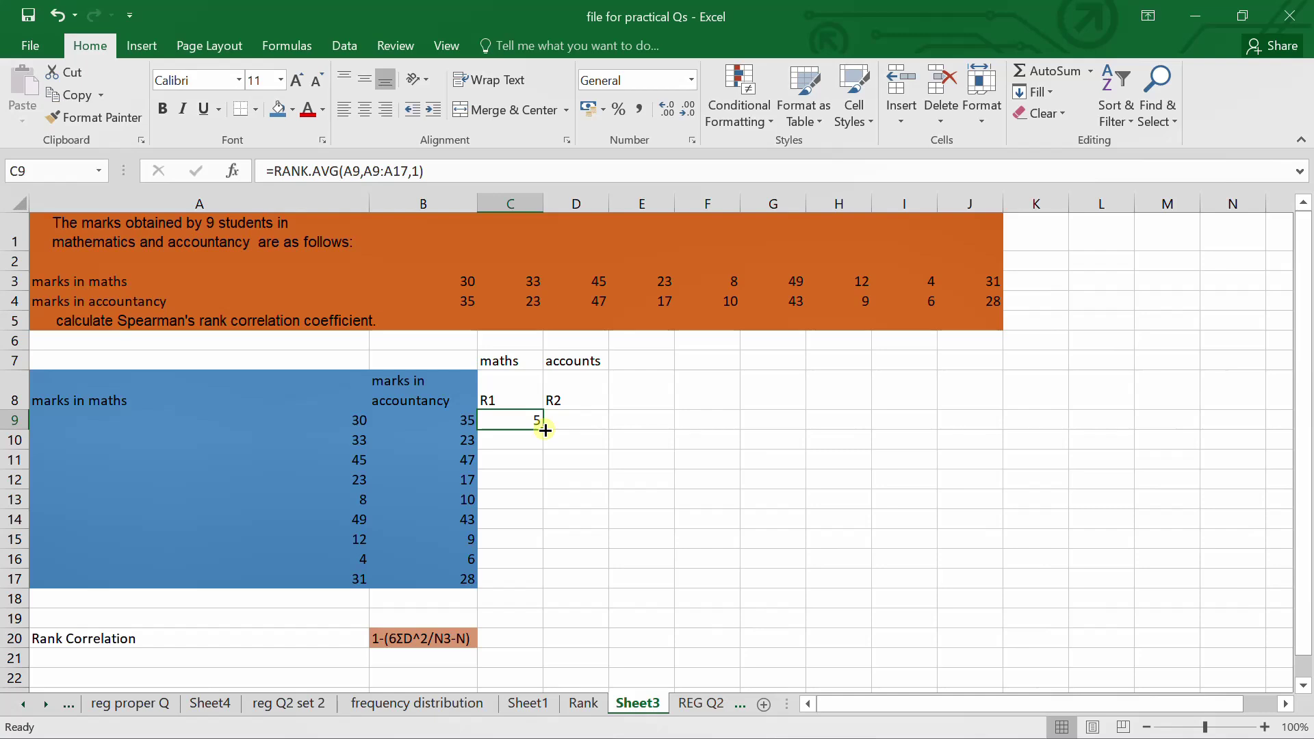
left_click_drag(545, 430, 541, 600)
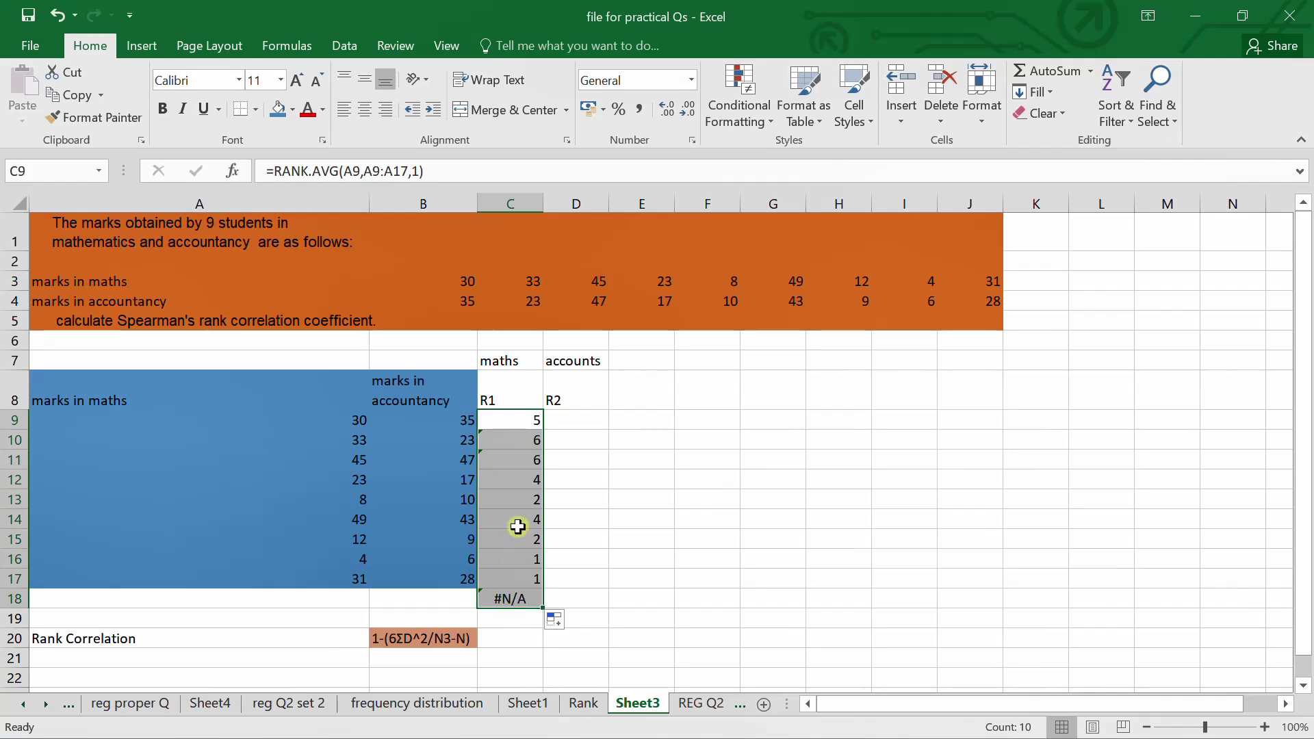
left_click(513, 601)
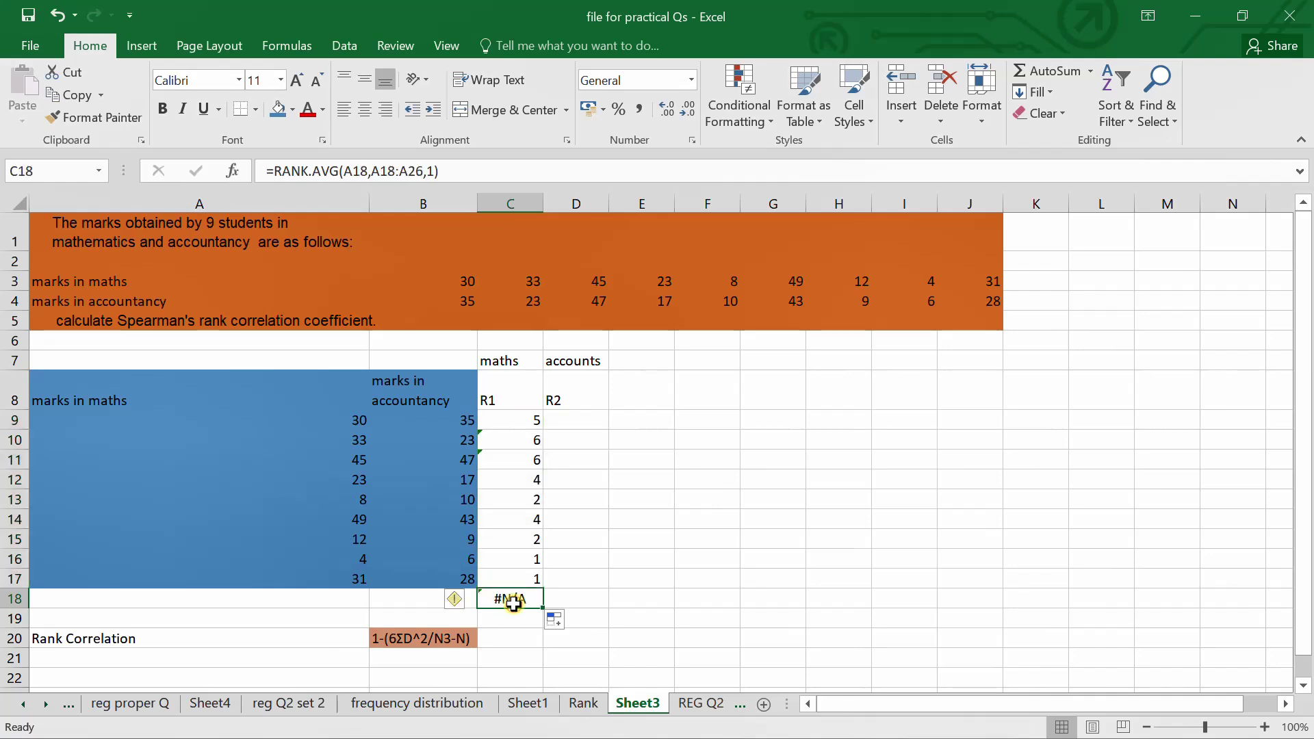
key("Delete")
key("Up")
key("Up")
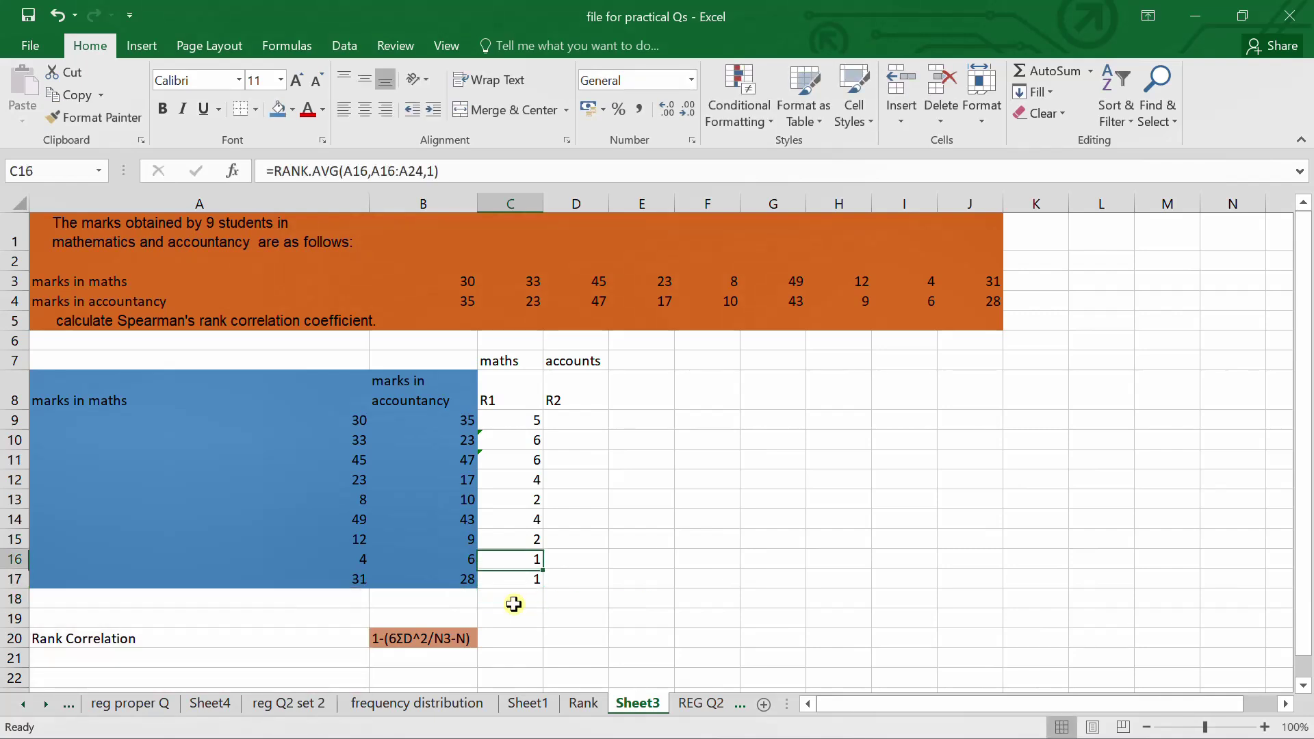
Clear the copied maths ranks from C10:C17, keeping only the formula in C9
key("Down")
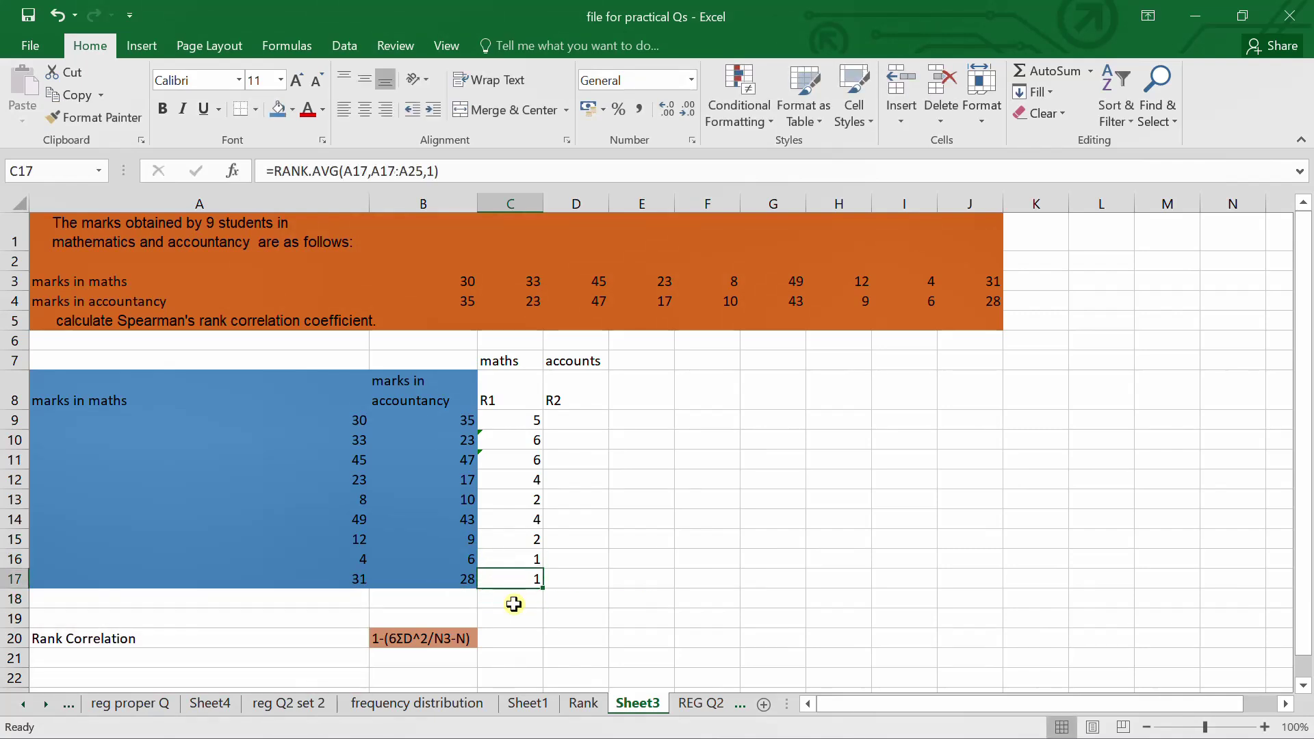
key("shift+Up")
key("shift+Up")
key("shift+Up")
key("shift+Up")
key("shift+Up")
key("shift+Up")
key("shift+Up")
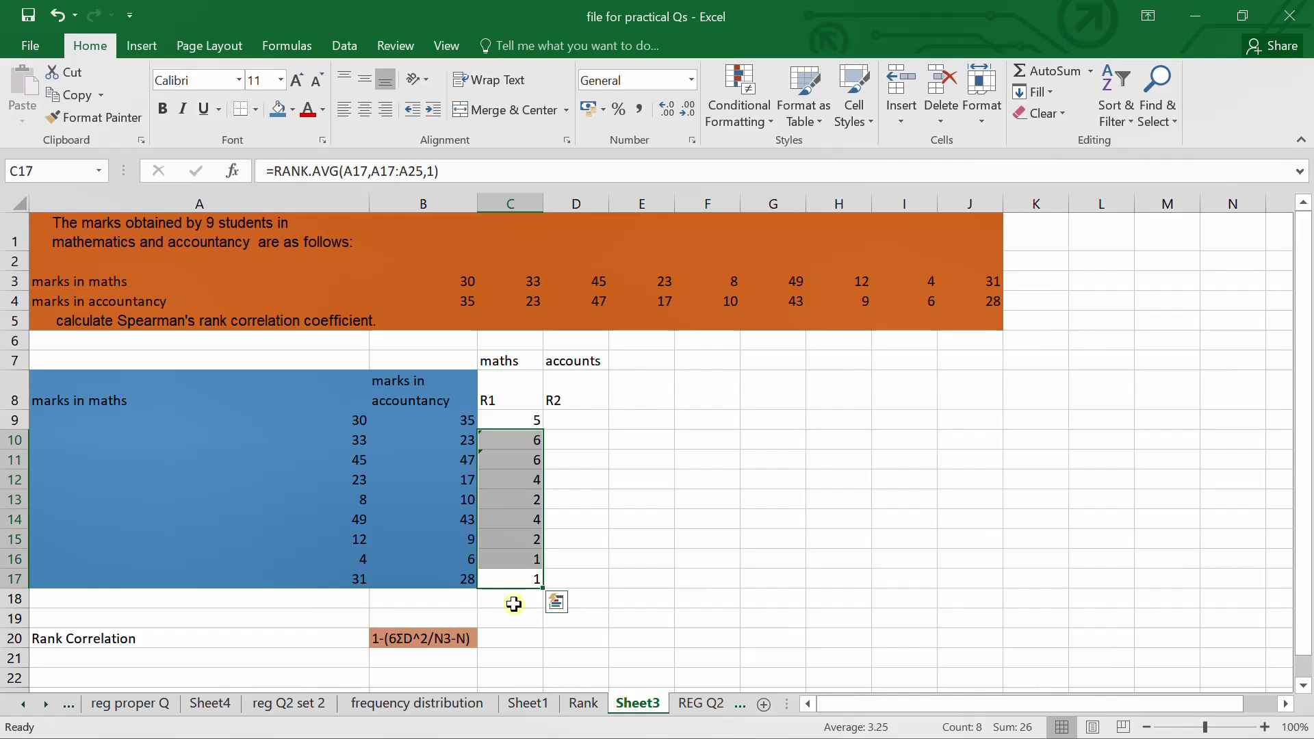
key("Delete")
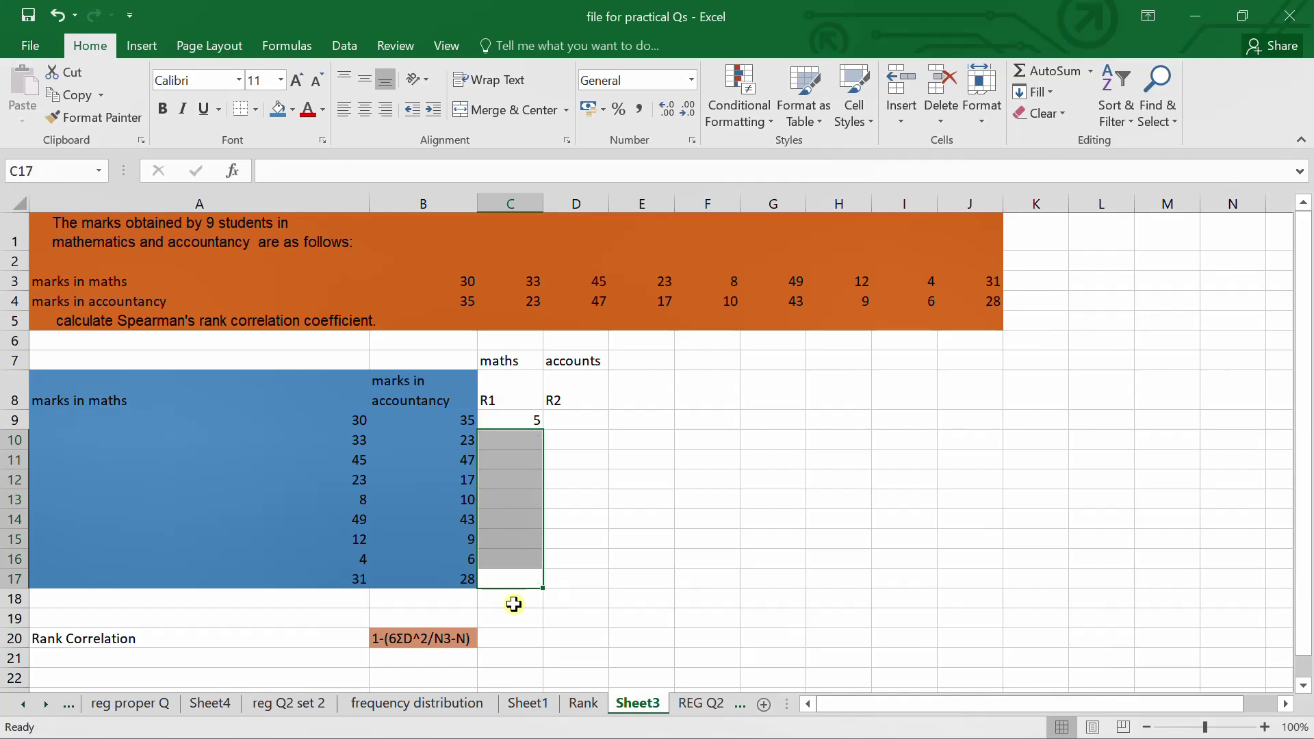
Make the reference range in the C9 rank formula absolute as $A$9:$A$17 and copy the formula down to C17
double_click(527, 421)
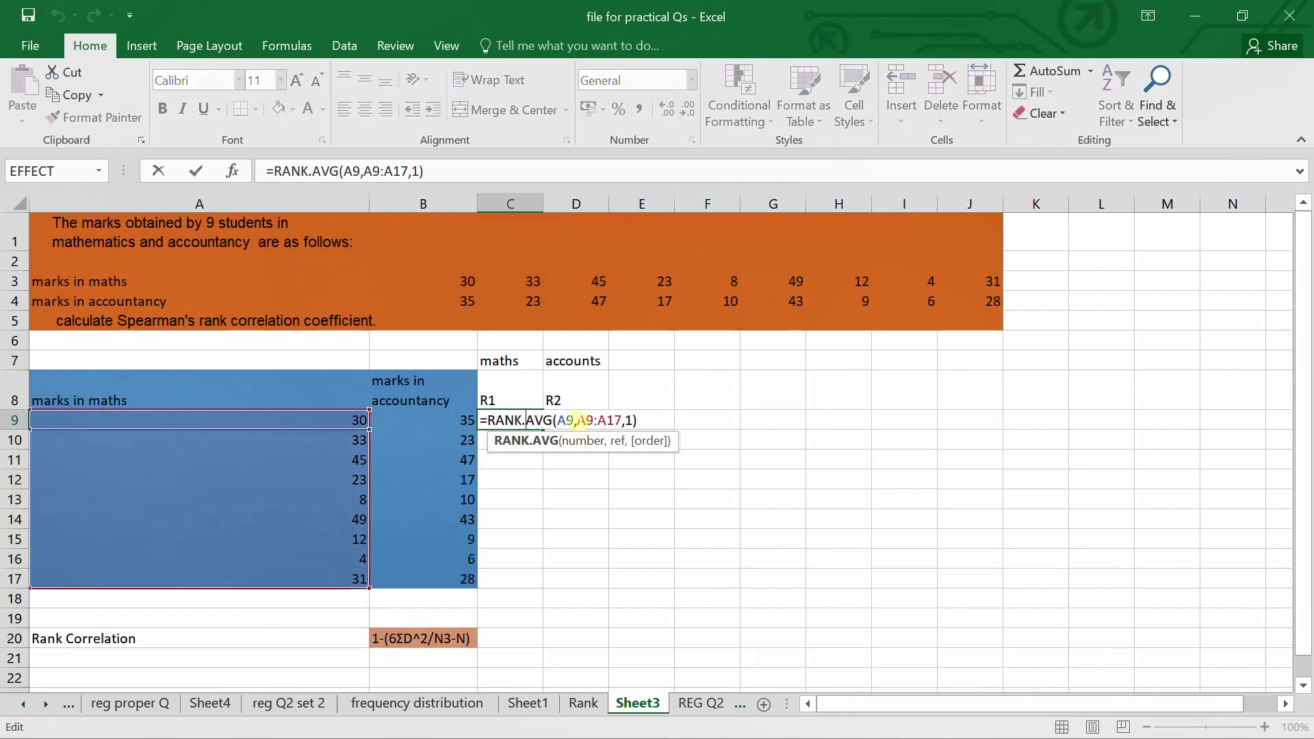
left_click(580, 420)
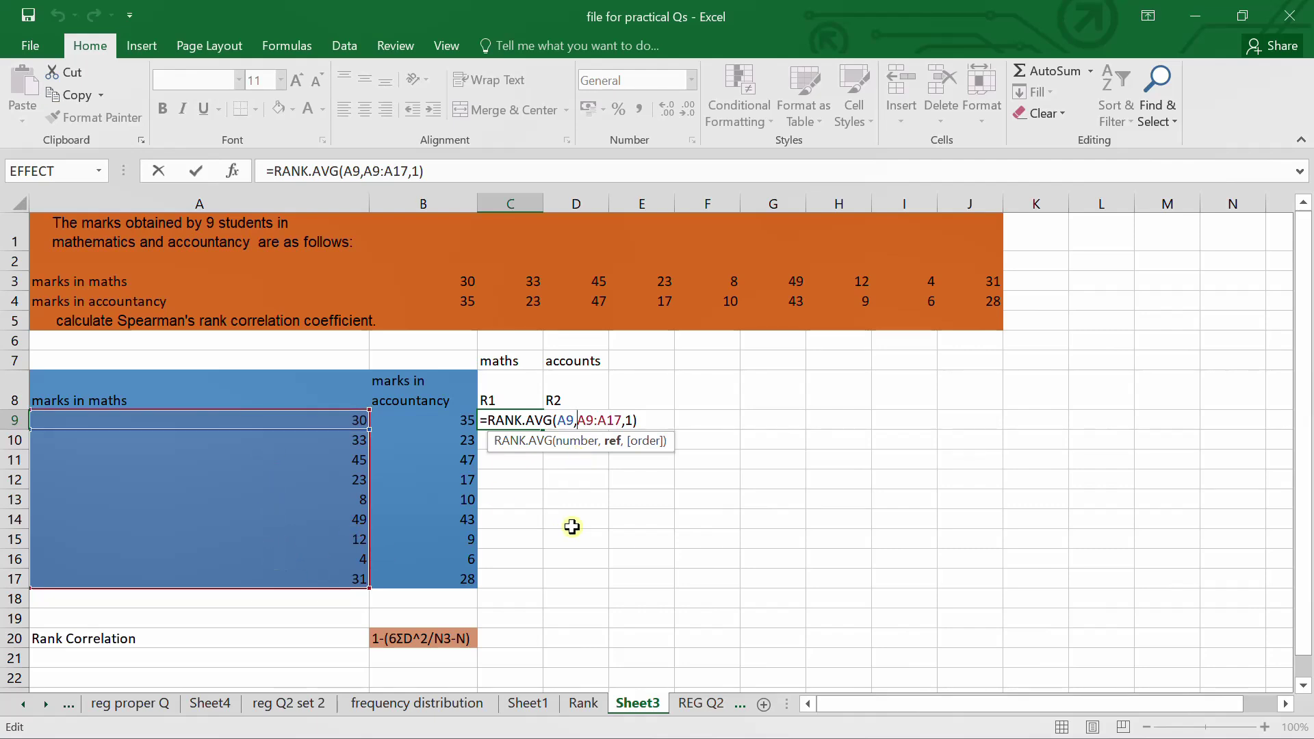
type("$A")
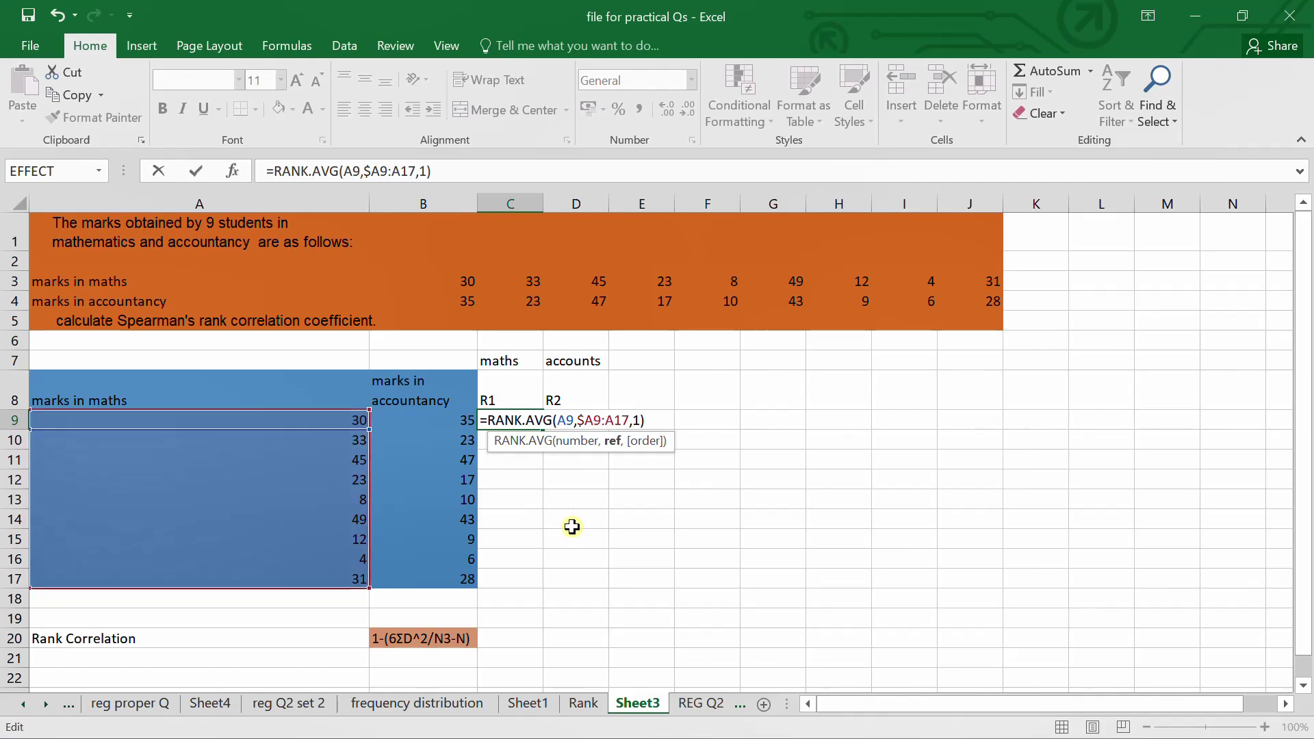
type("$")
key("Right")
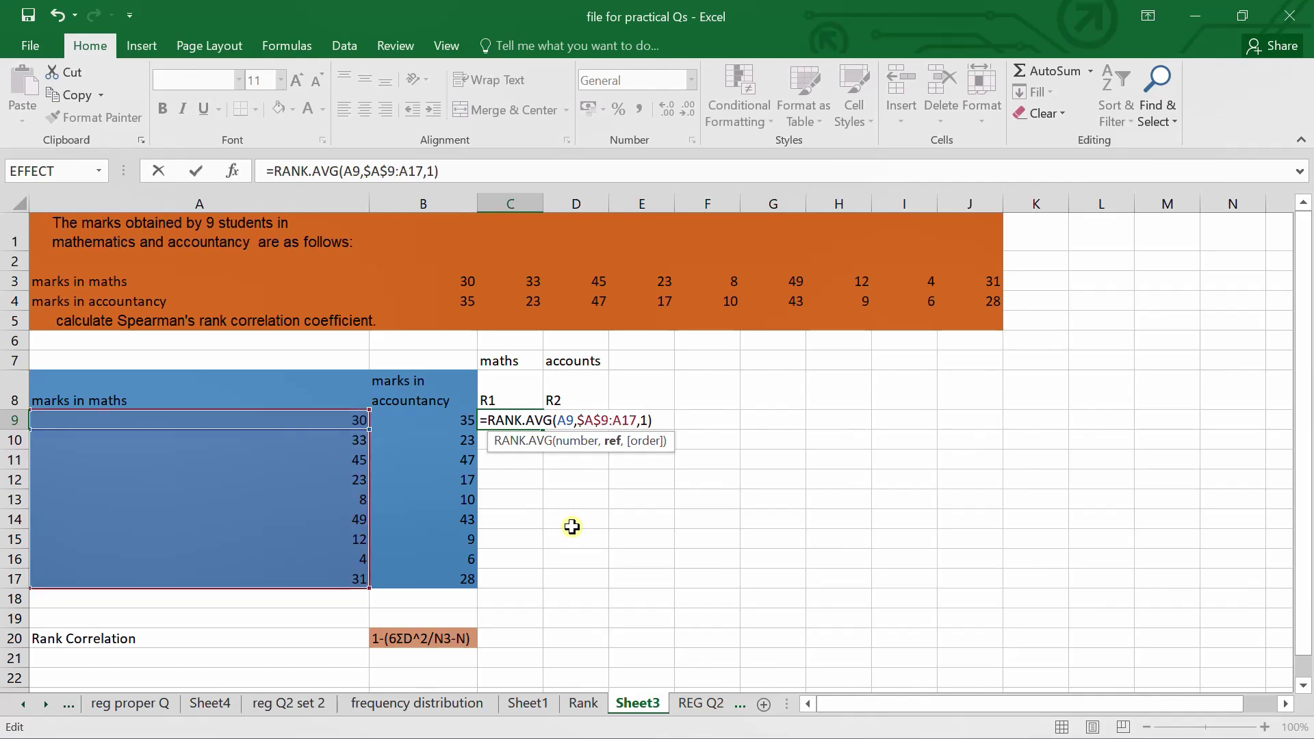
type("$A$")
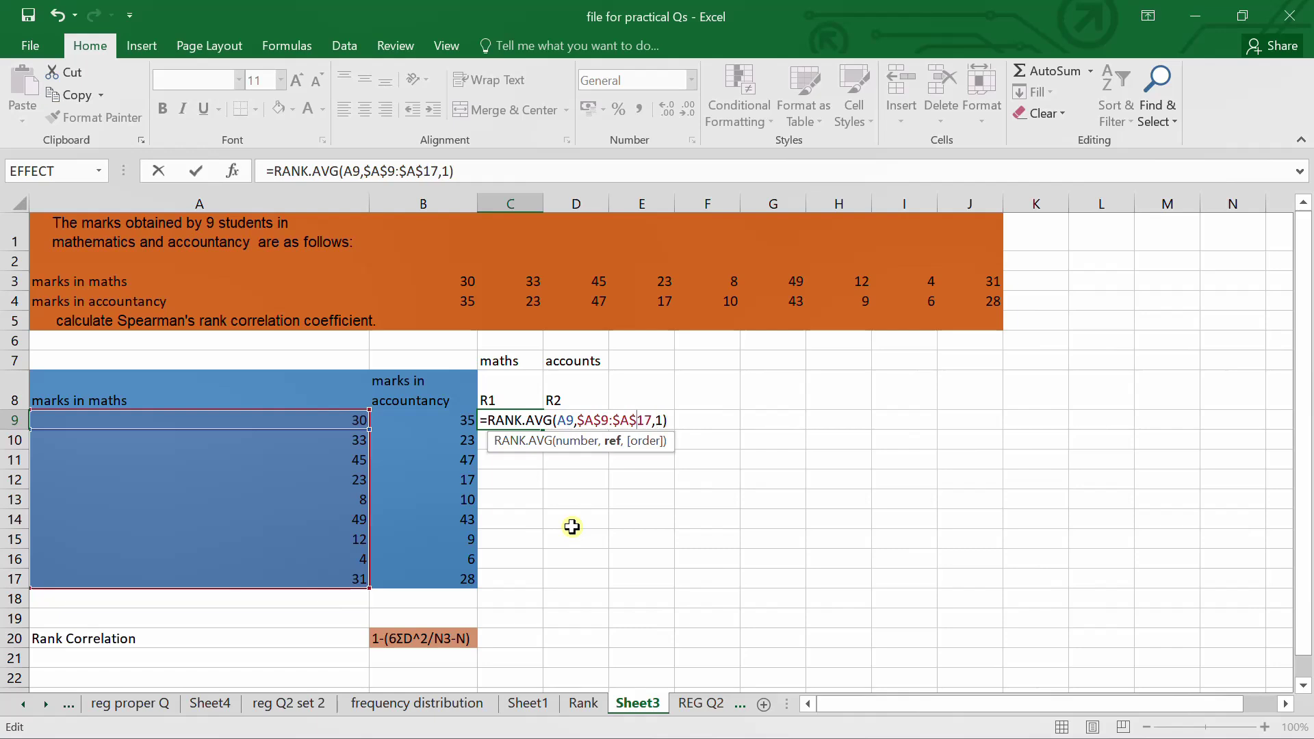
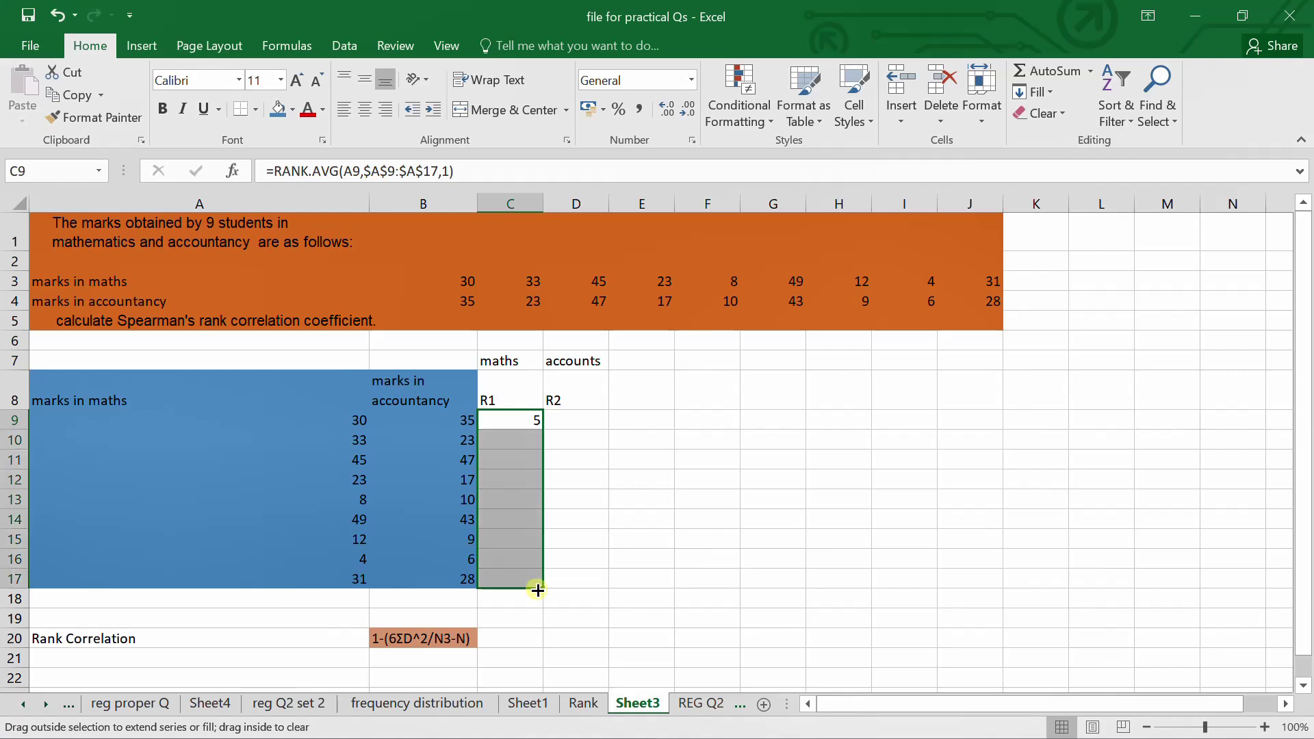
Begin a RANK.AVG formula in D9 with the first accountancy mark, B9, as the number to rank
left_click(581, 418)
type("=")
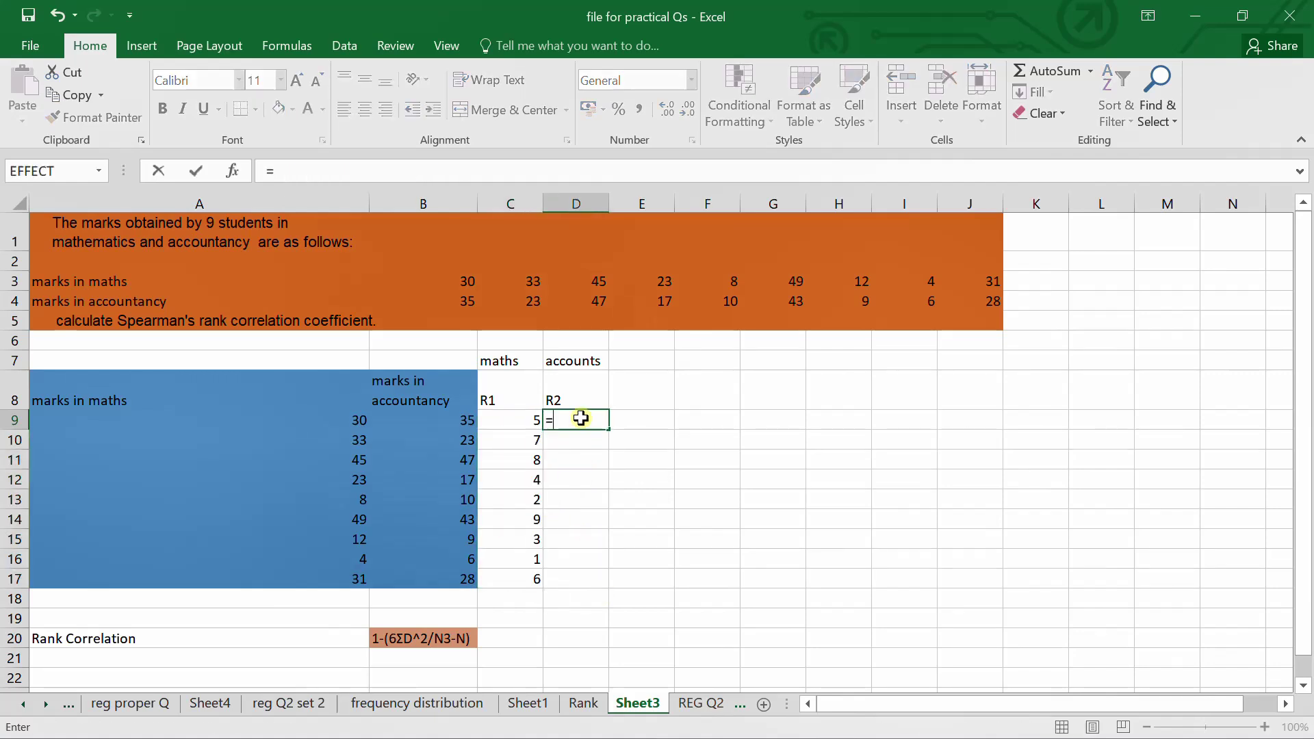
type("rabk")
key("BackSpace")
key("BackSpace")
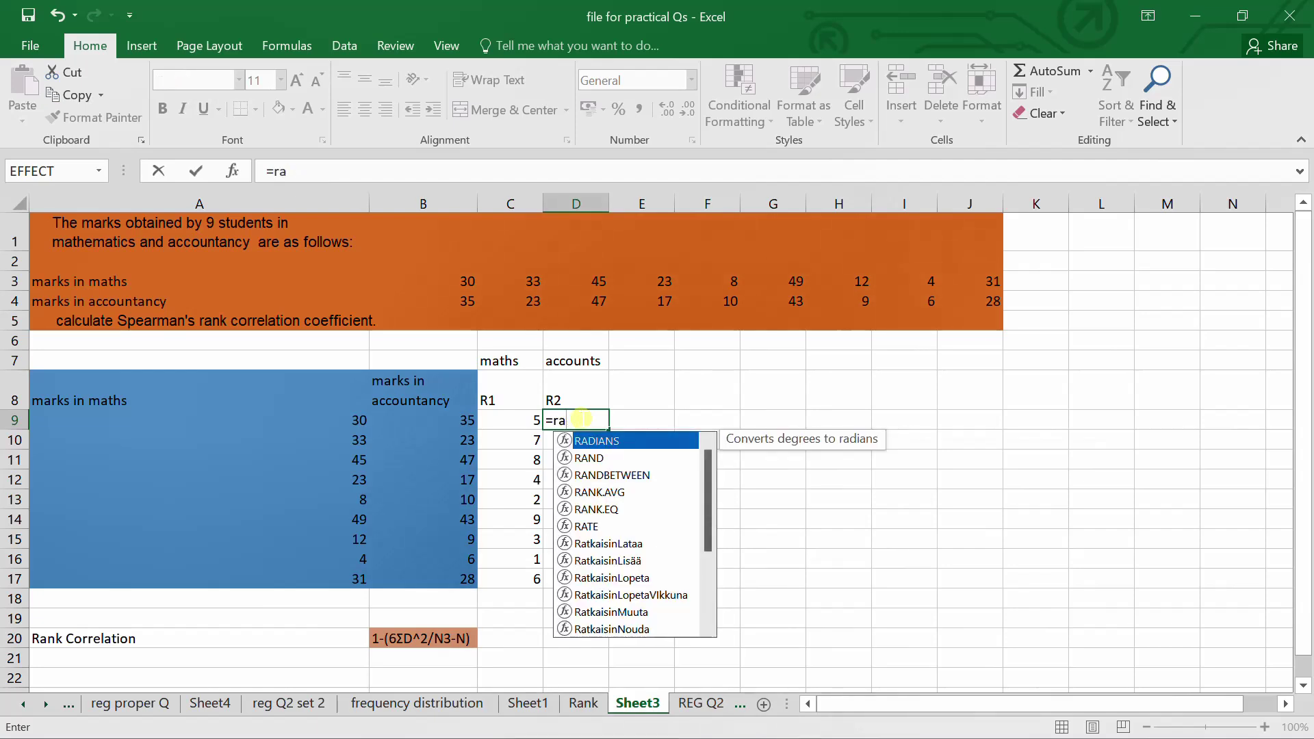
type("nk")
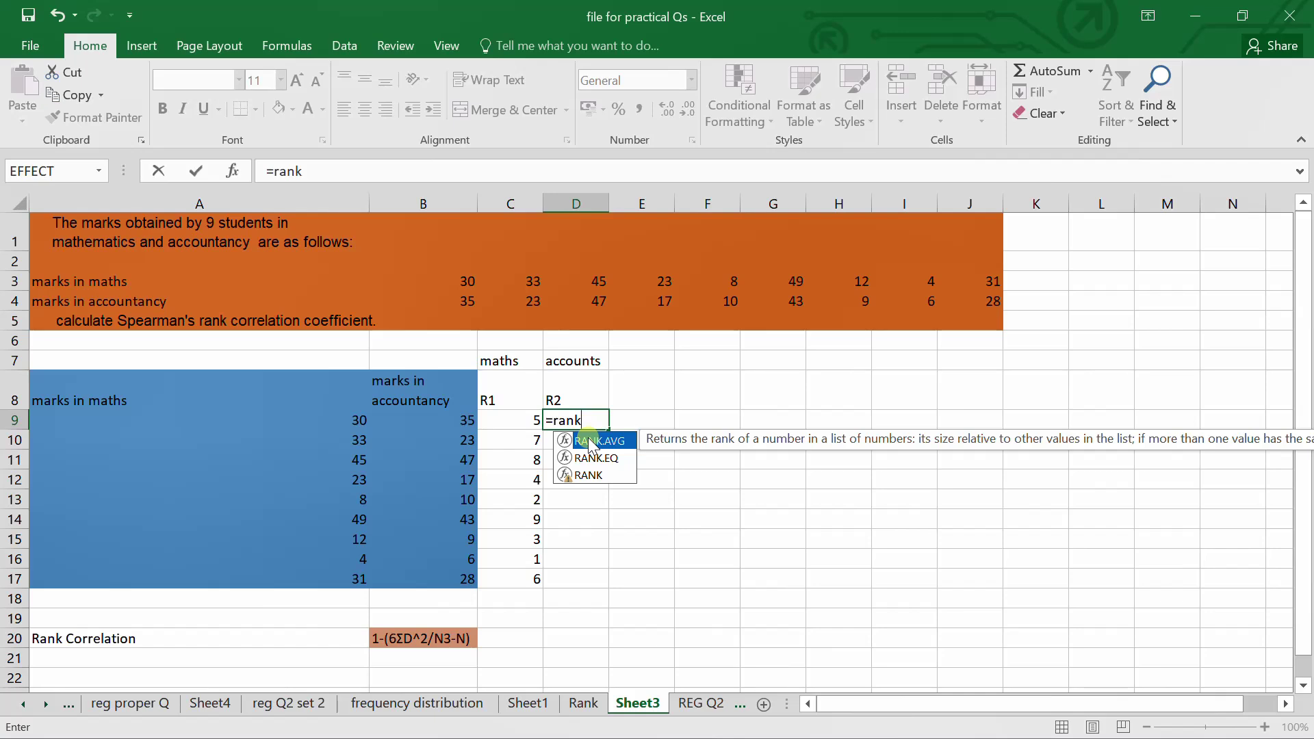
double_click(590, 442)
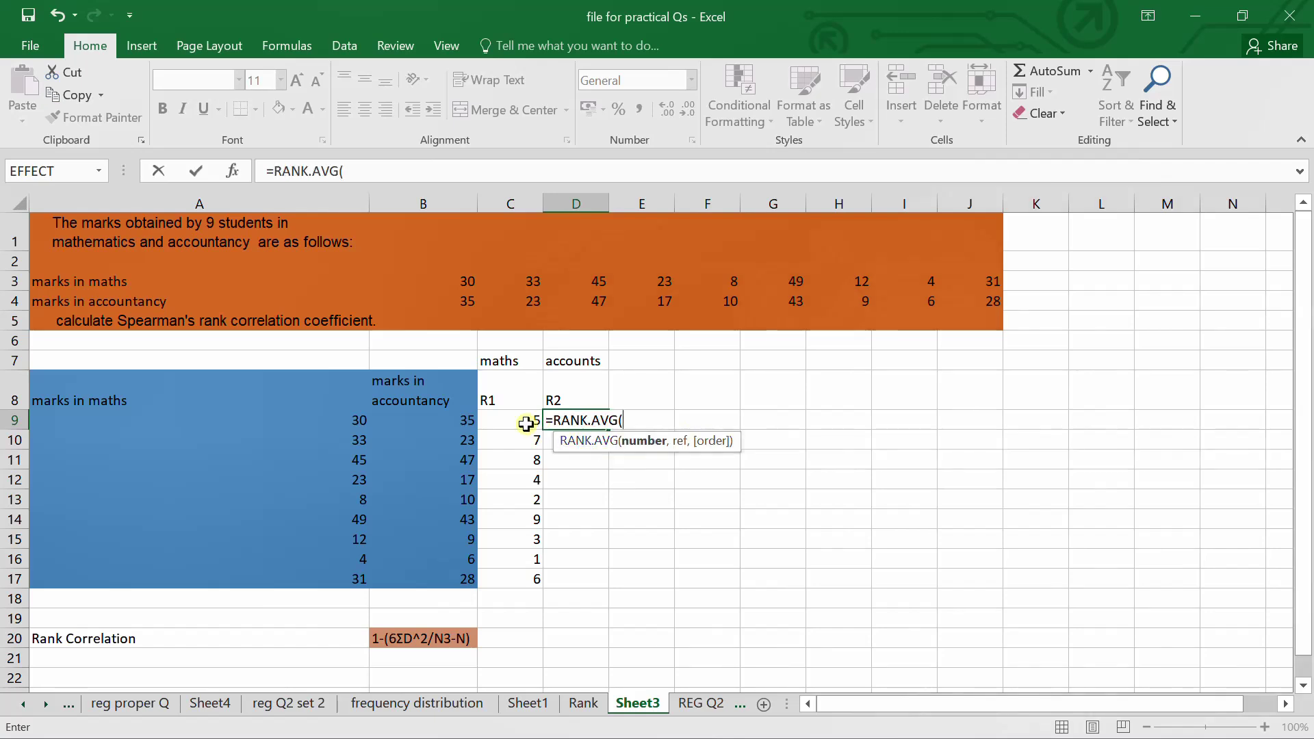
left_click(445, 422)
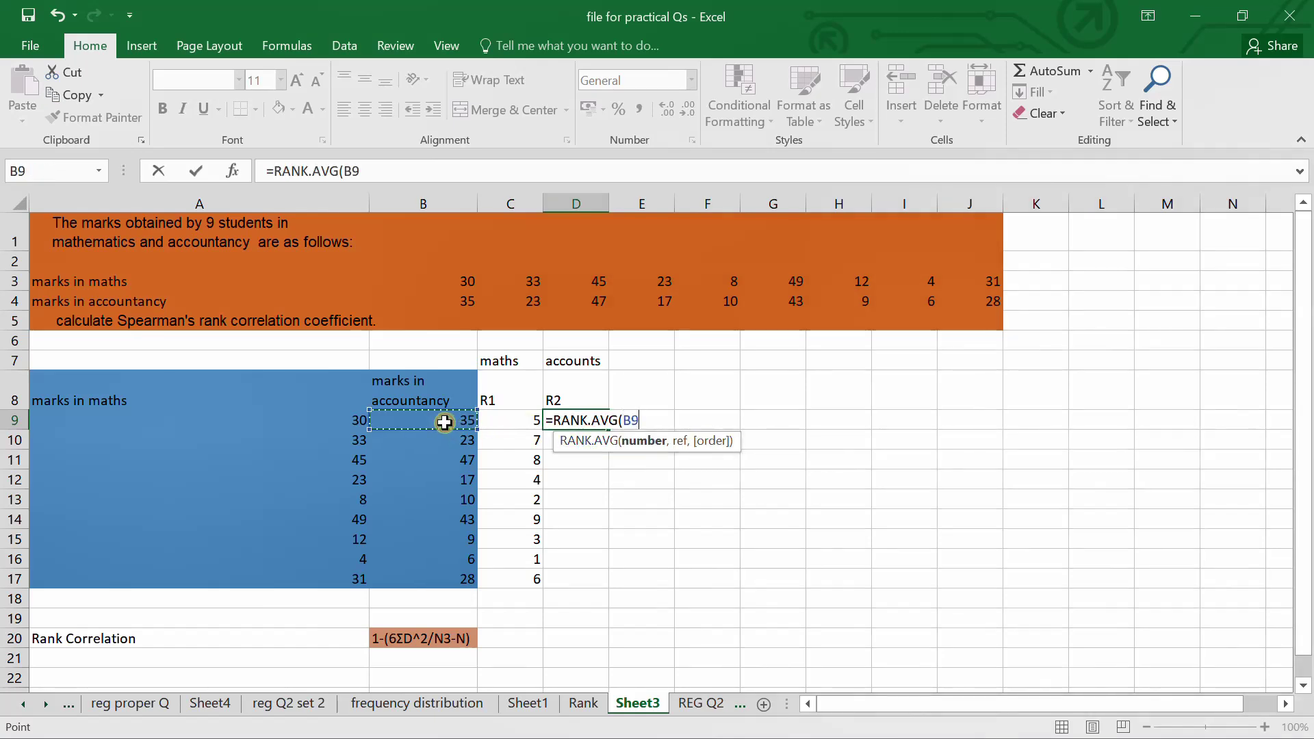
type(",")
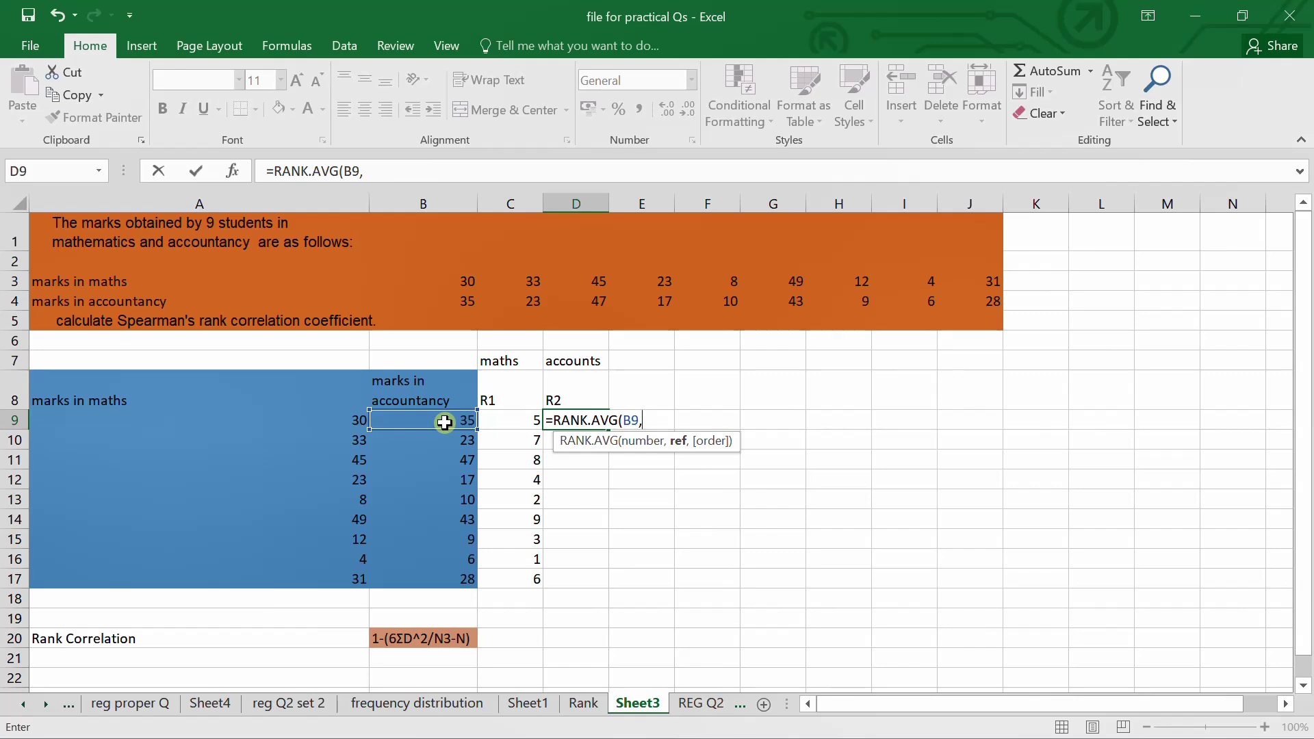
Complete the D9 rank formula with B9:B17 as the reference range and 1 for ascending order
key("shift+Down")
key("shift+Down")
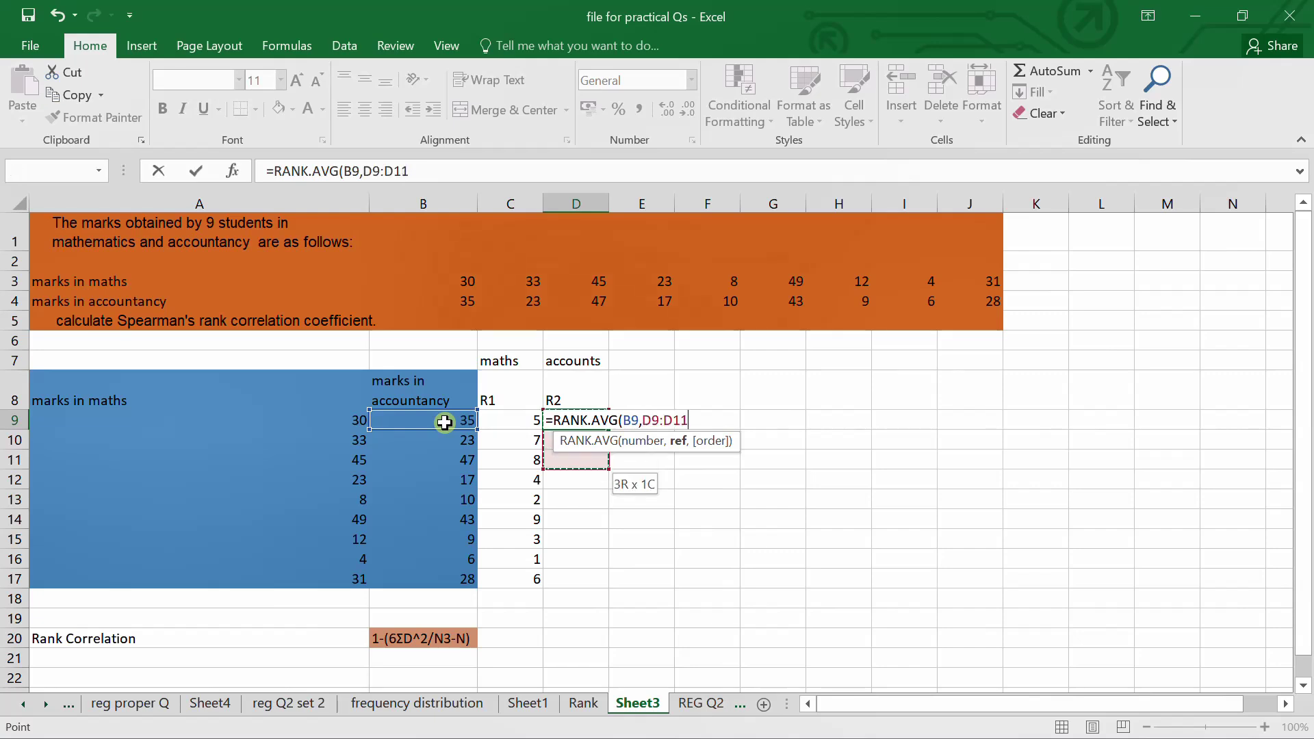
left_click(444, 423)
key("shift+Down")
key("shift+Down")
key("shift+Down")
key("shift+Down")
key("shift+Down")
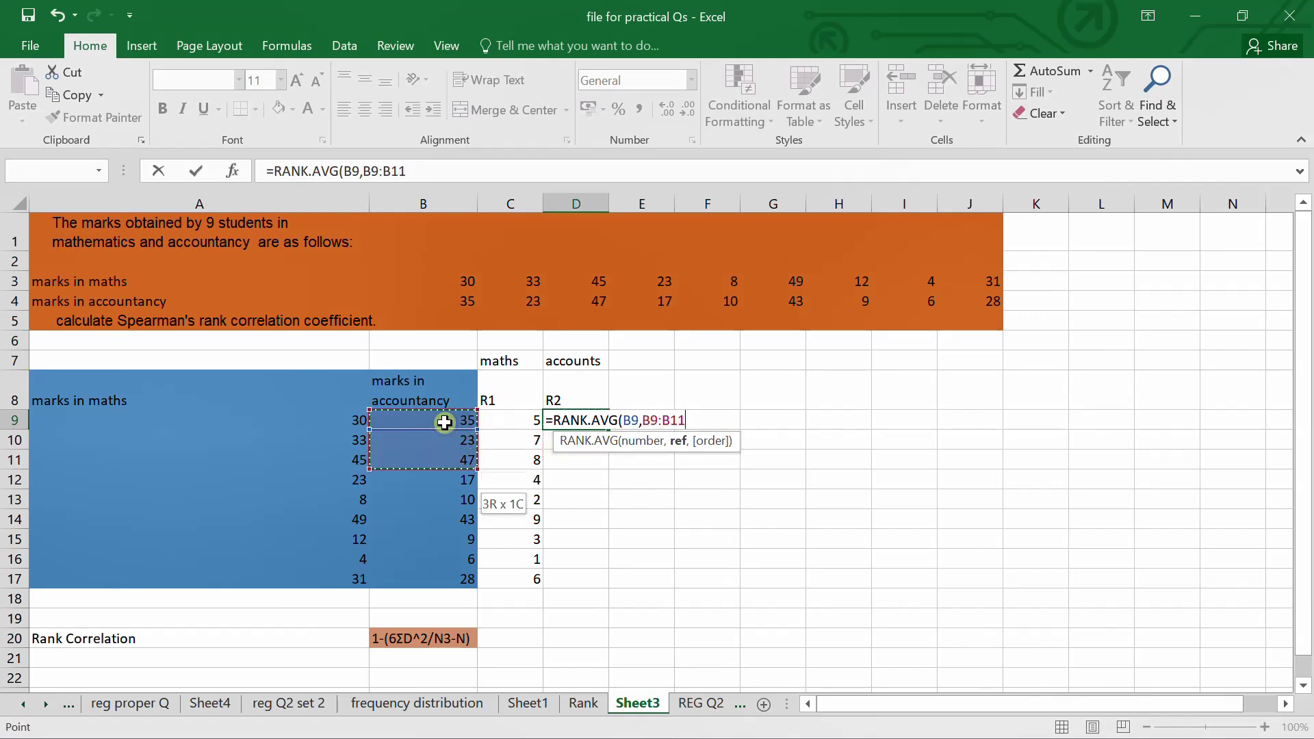
key("shift+Down")
key("shift+Down")
key("shift+Down")
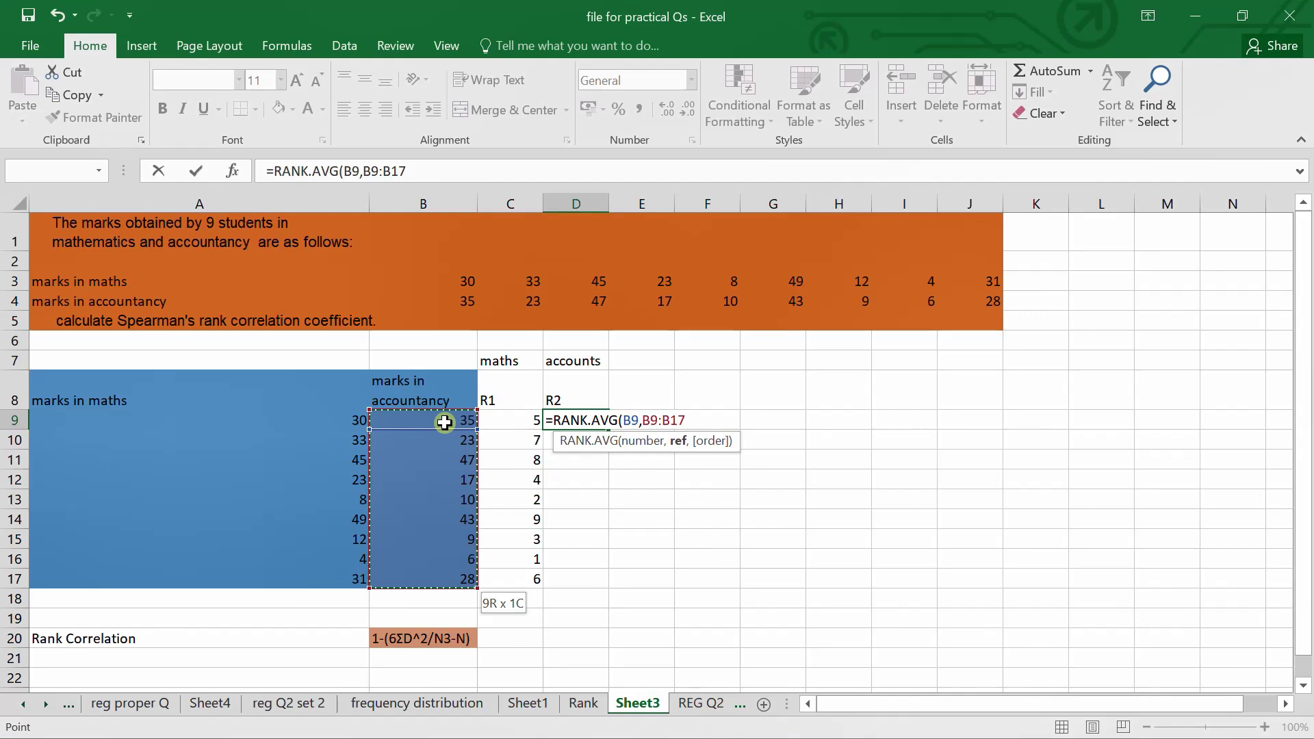
type(",")
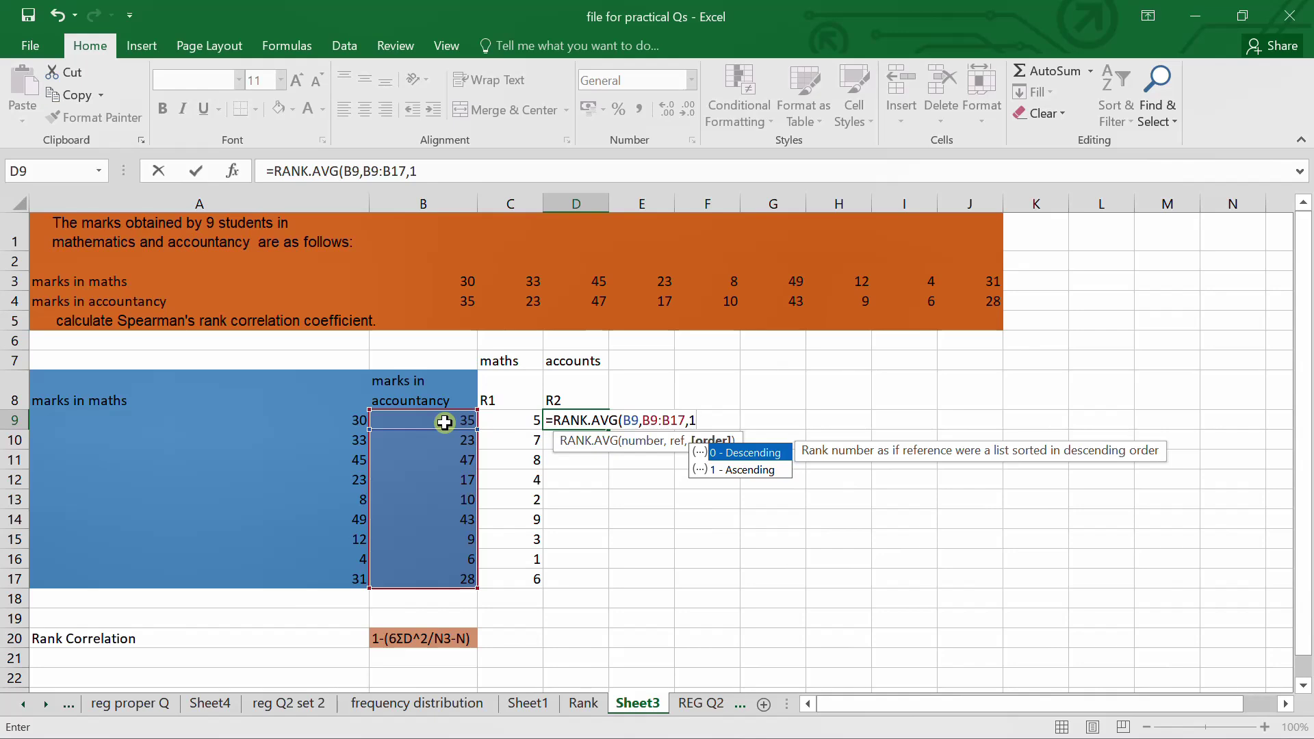
type("1)")
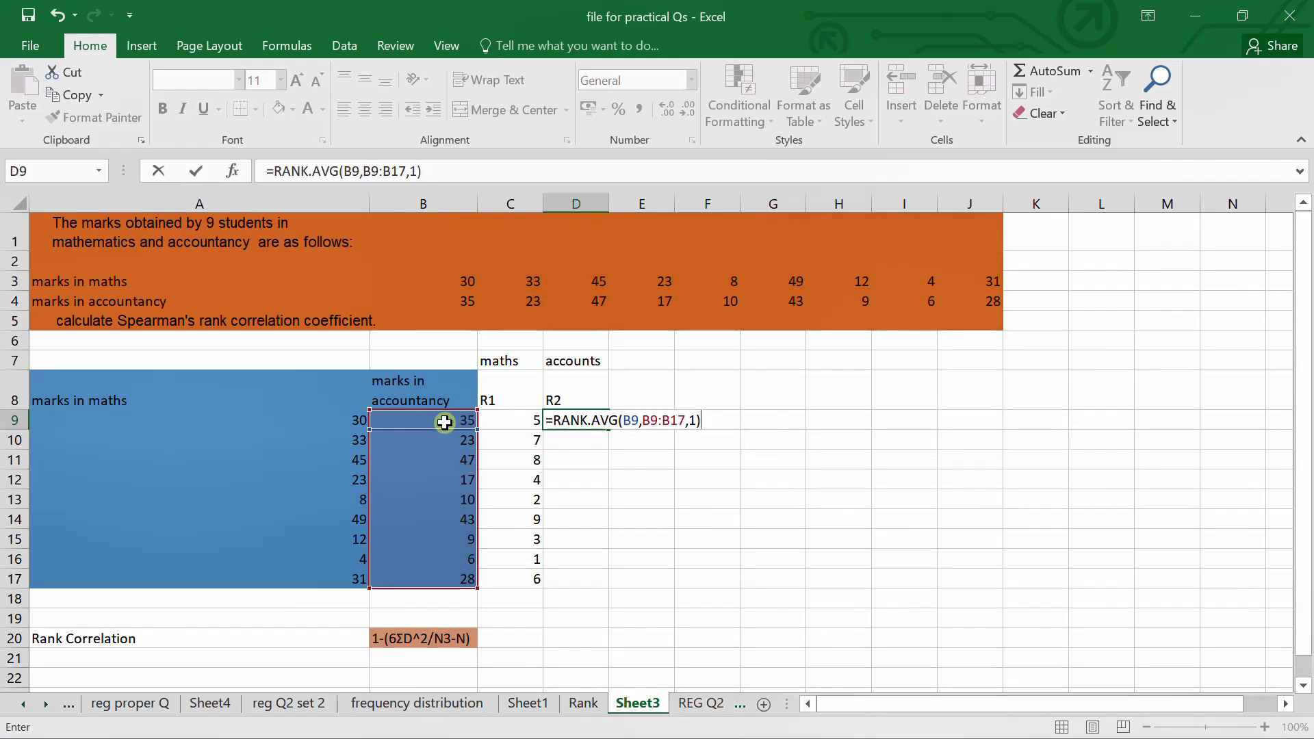
key("Return")
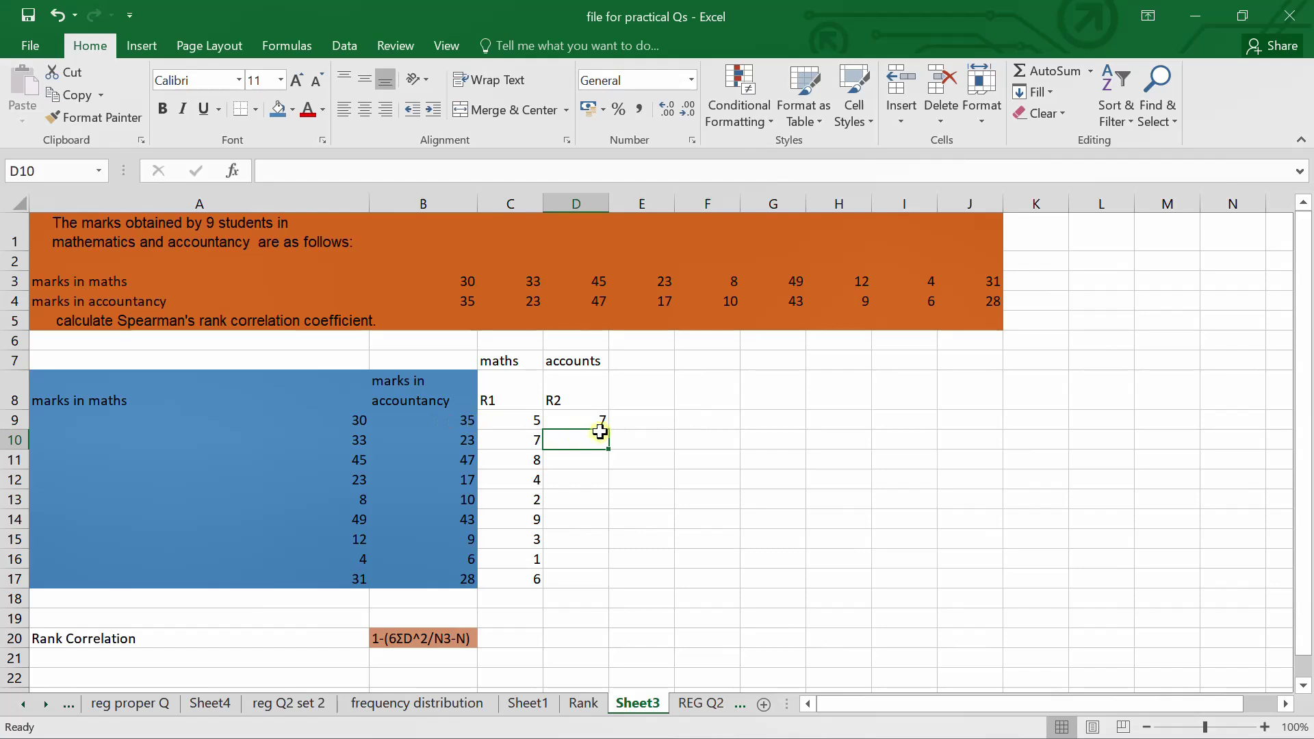
Make the reference range in the D9 rank formula absolute as $B$9:$B$17 and copy the formula down to D17
left_click(597, 425)
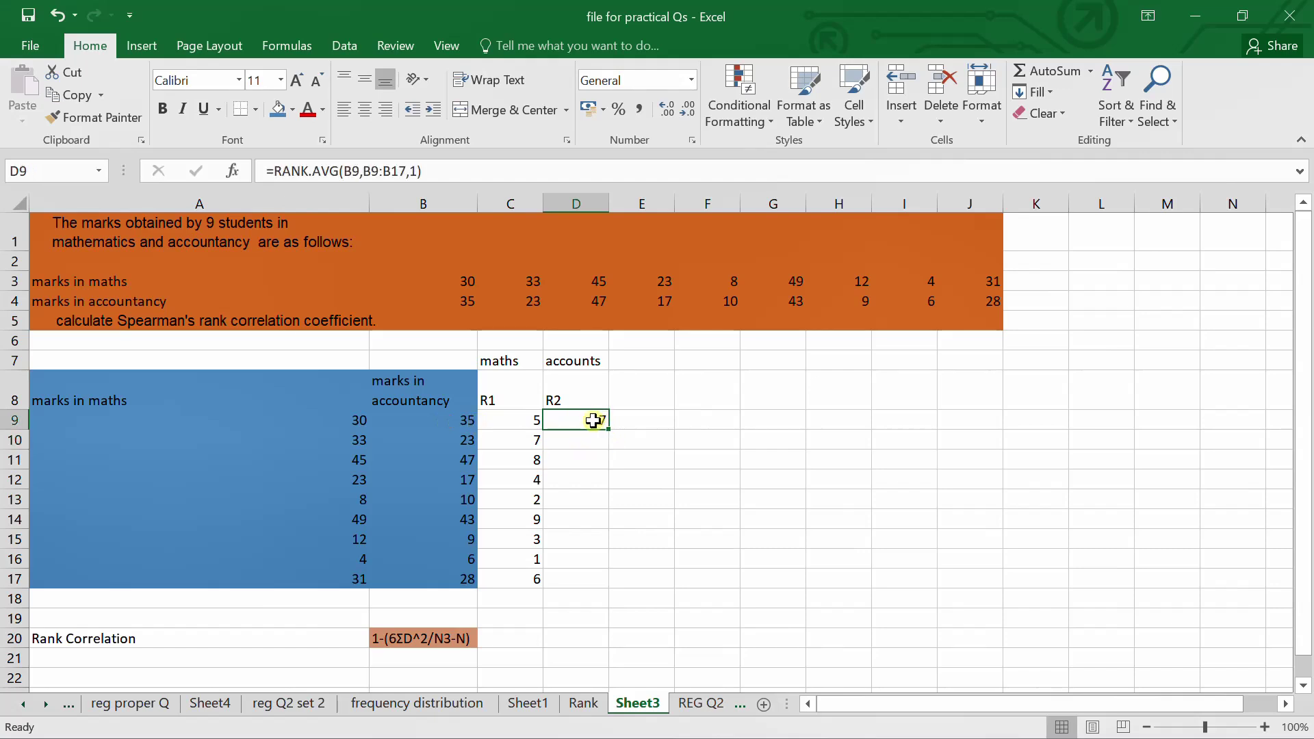
double_click(598, 422)
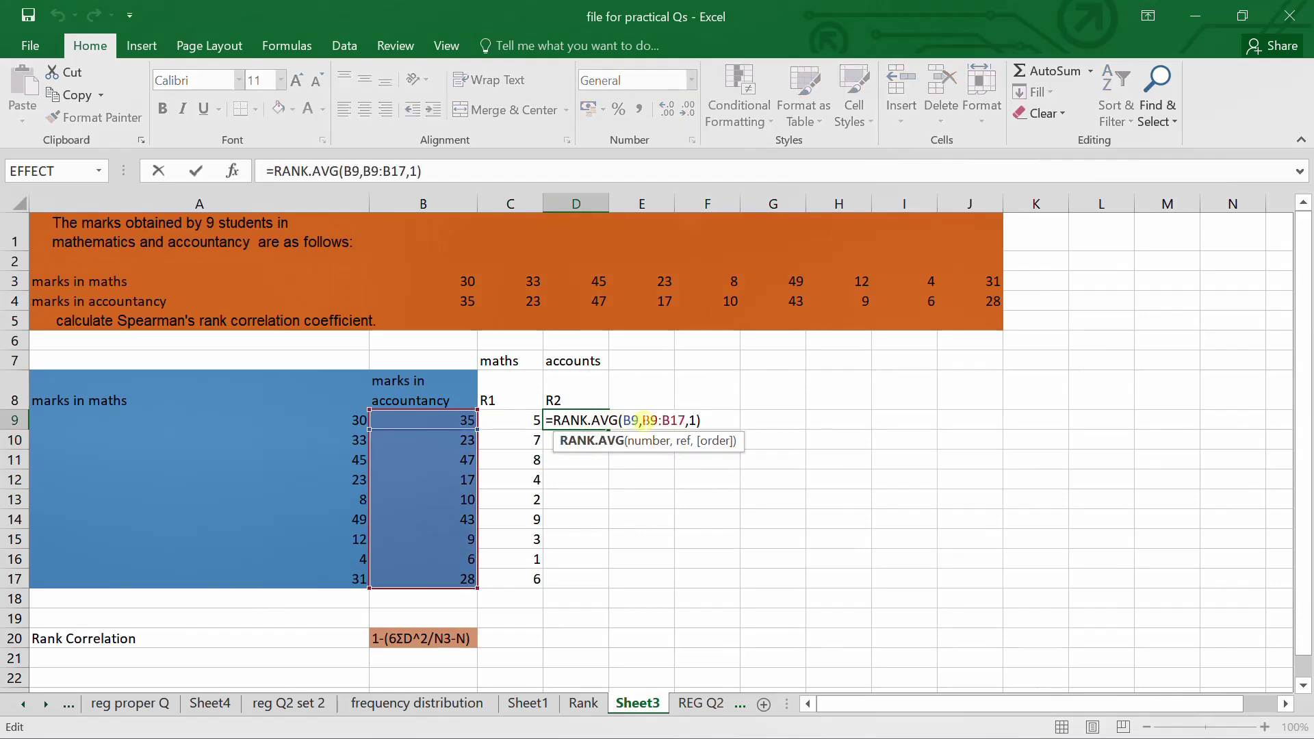
left_click(646, 419)
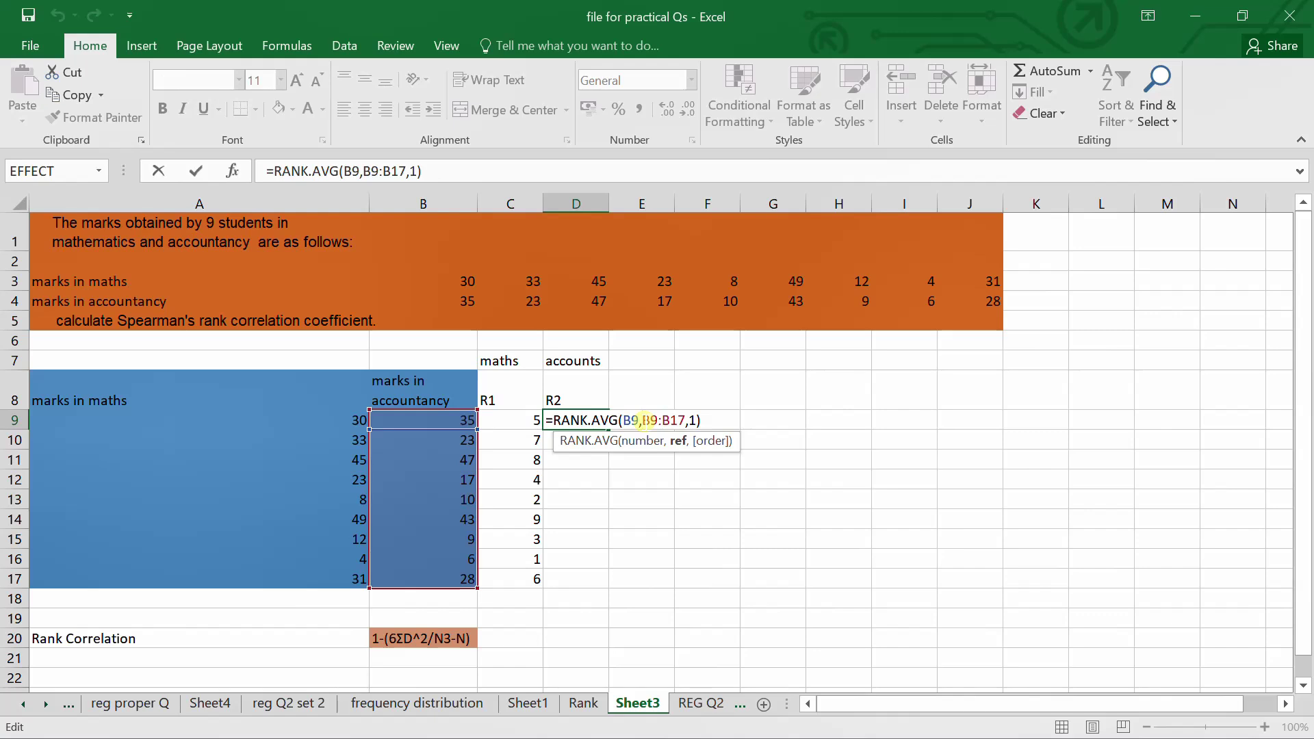
type("$")
key("Right")
type("$B")
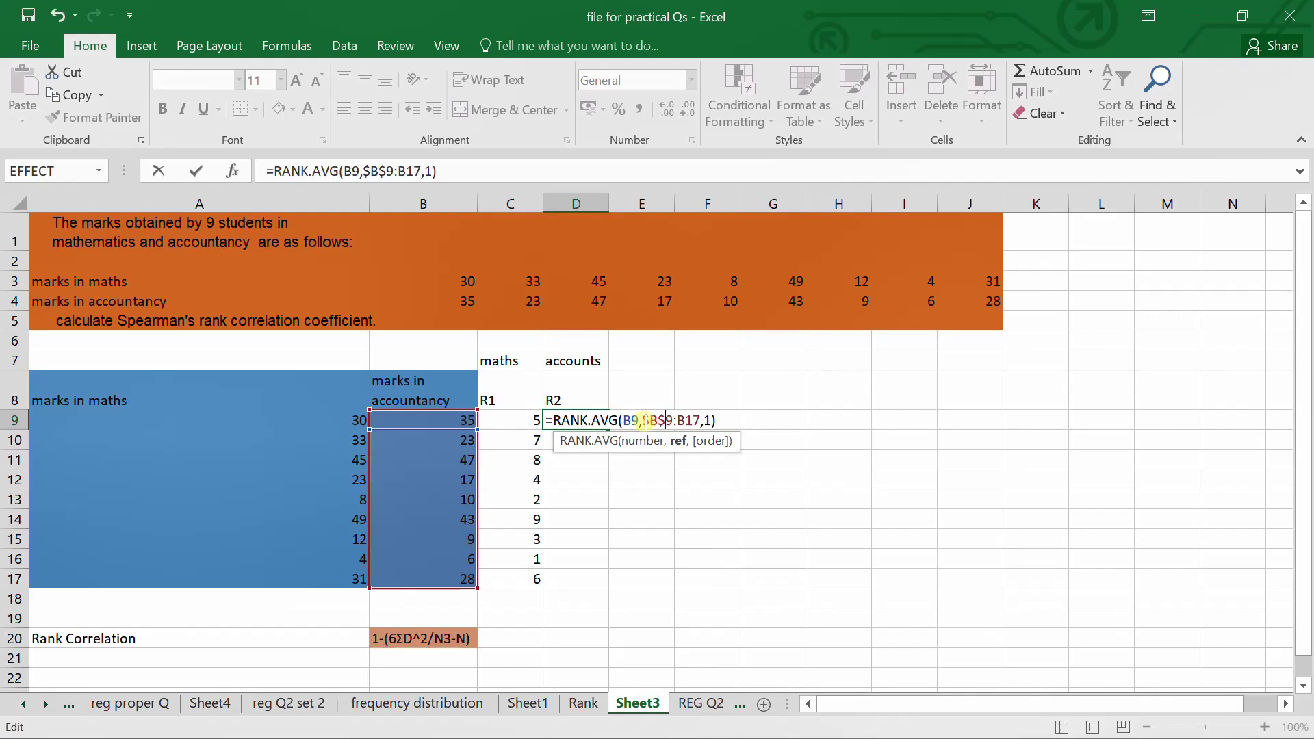
type("$9:$B$")
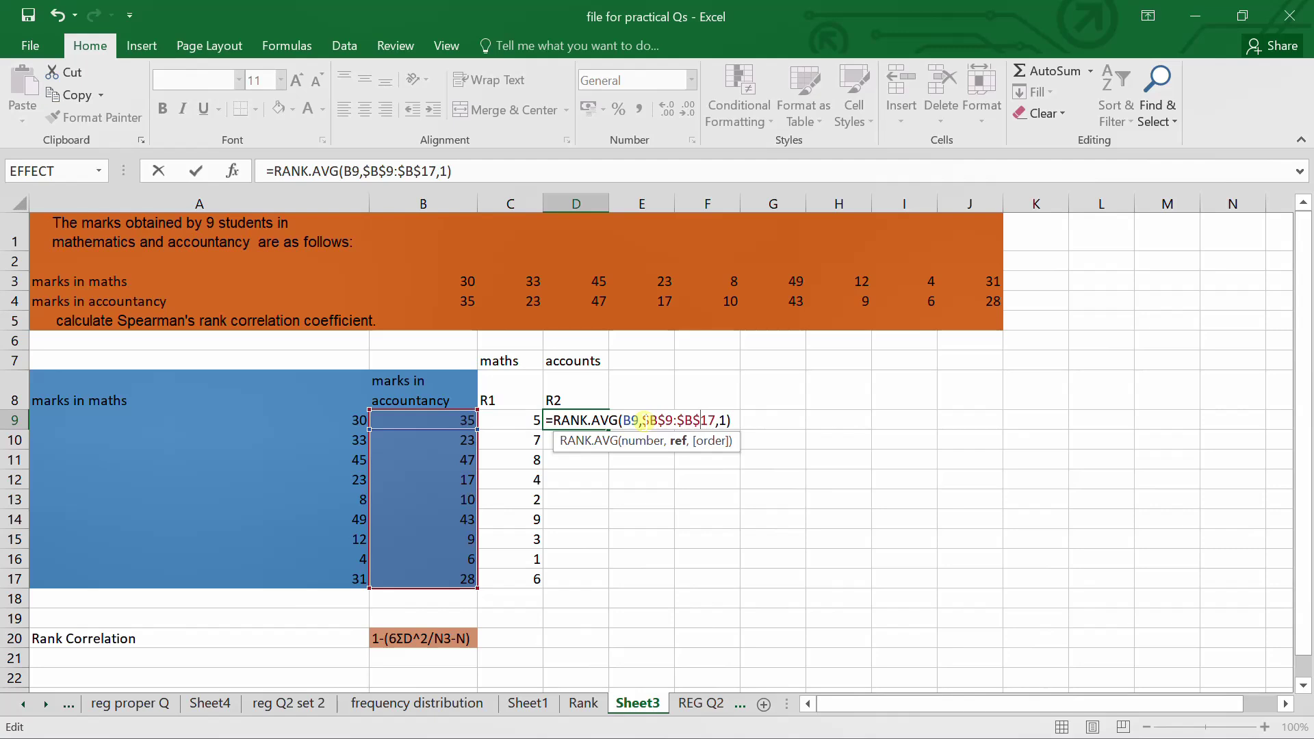
key("Return")
left_click(594, 423)
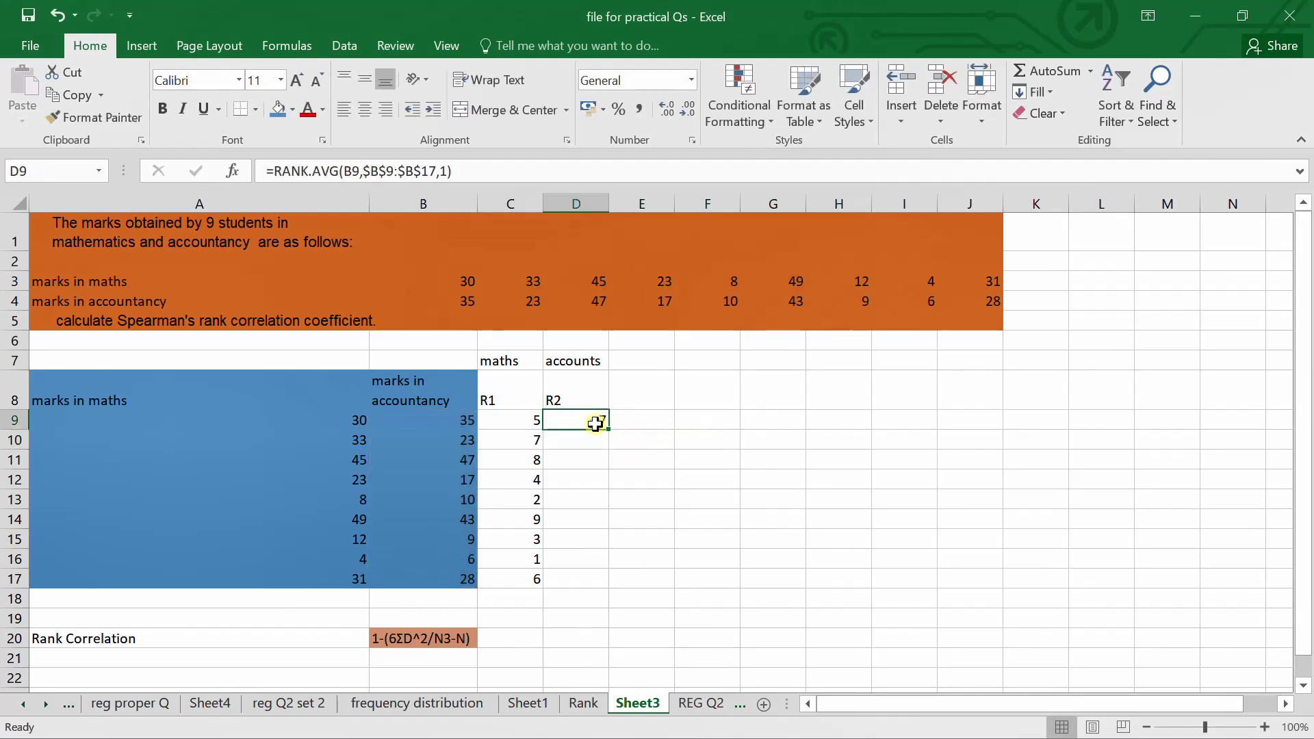
left_click_drag(610, 429, 598, 585)
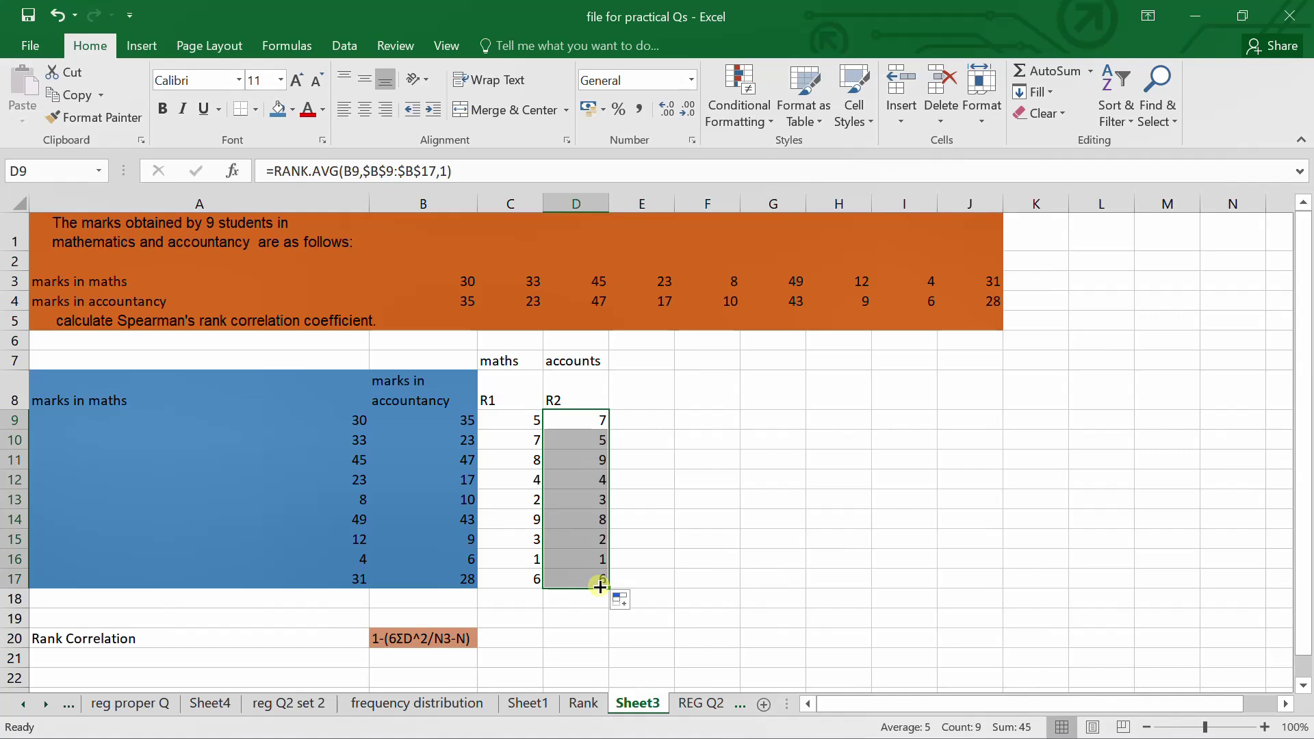
Head the rank difference column with R1-R2 in E8 and the label D above it in E7
left_click(625, 396)
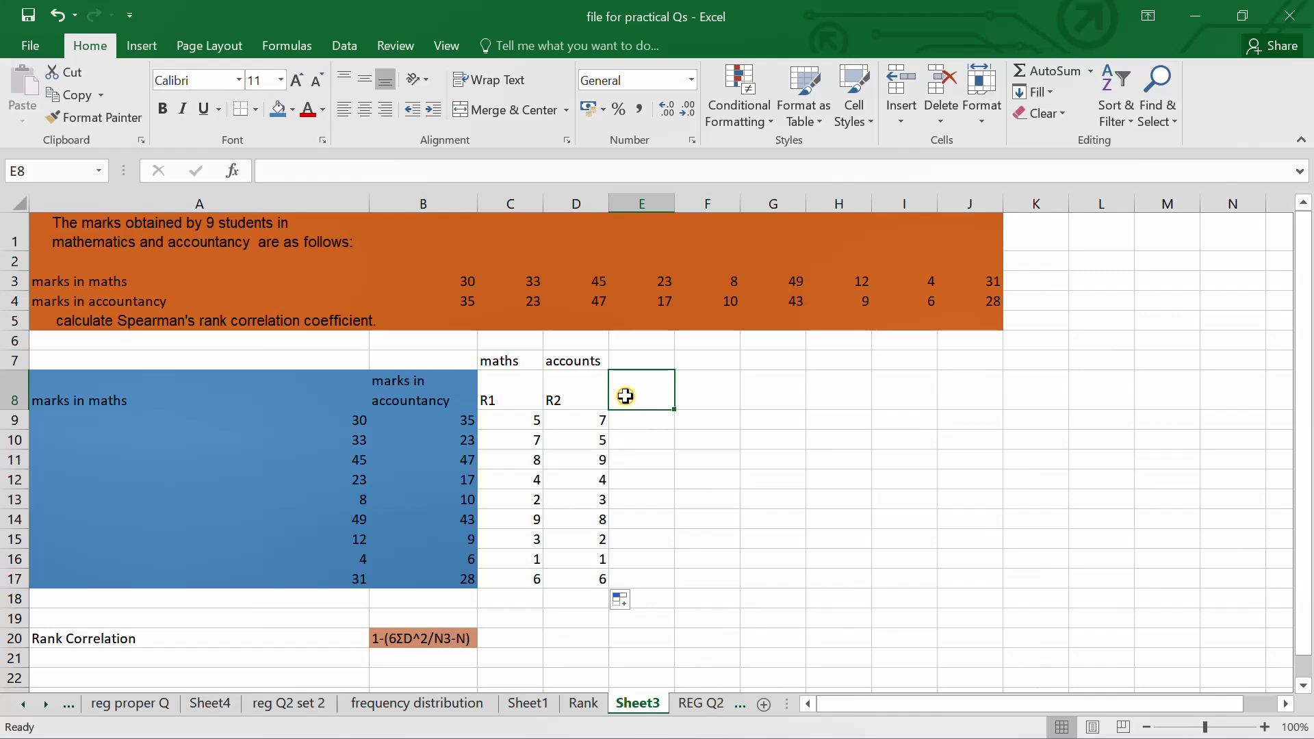
type("R1")
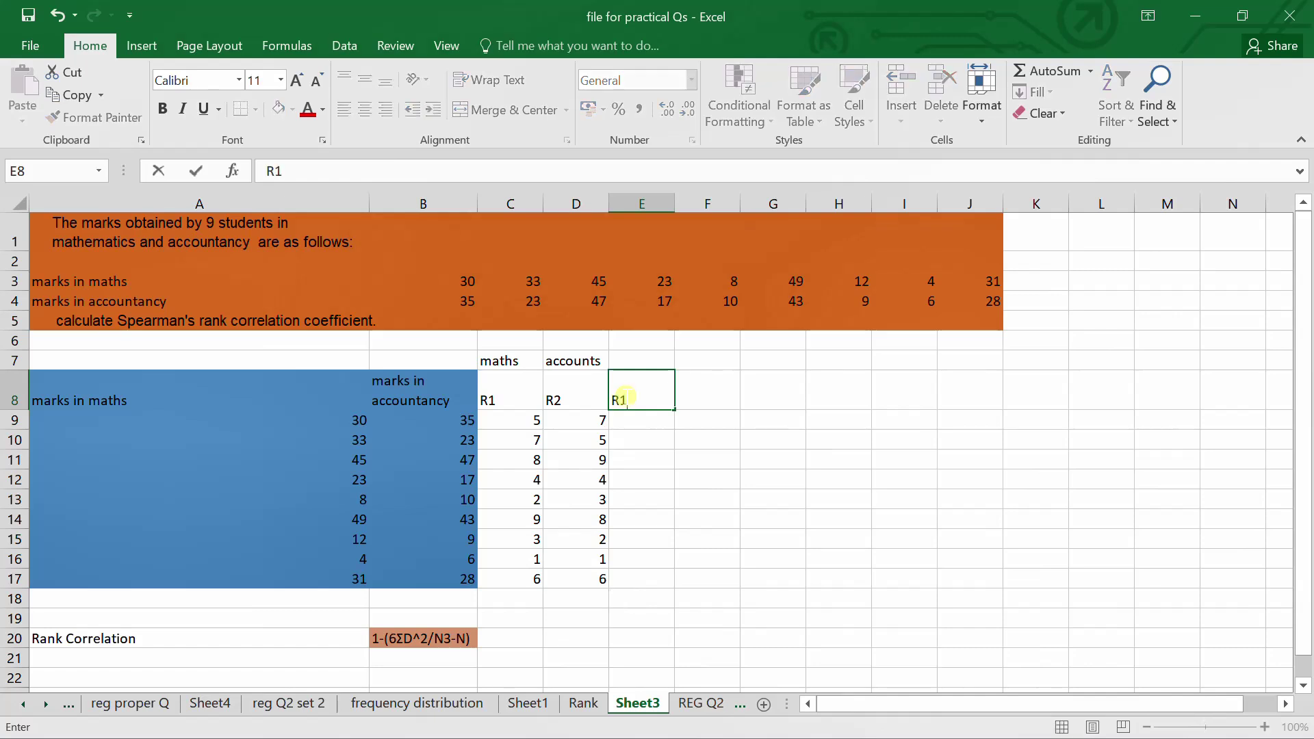
type("-R2")
key("Up")
type("D")
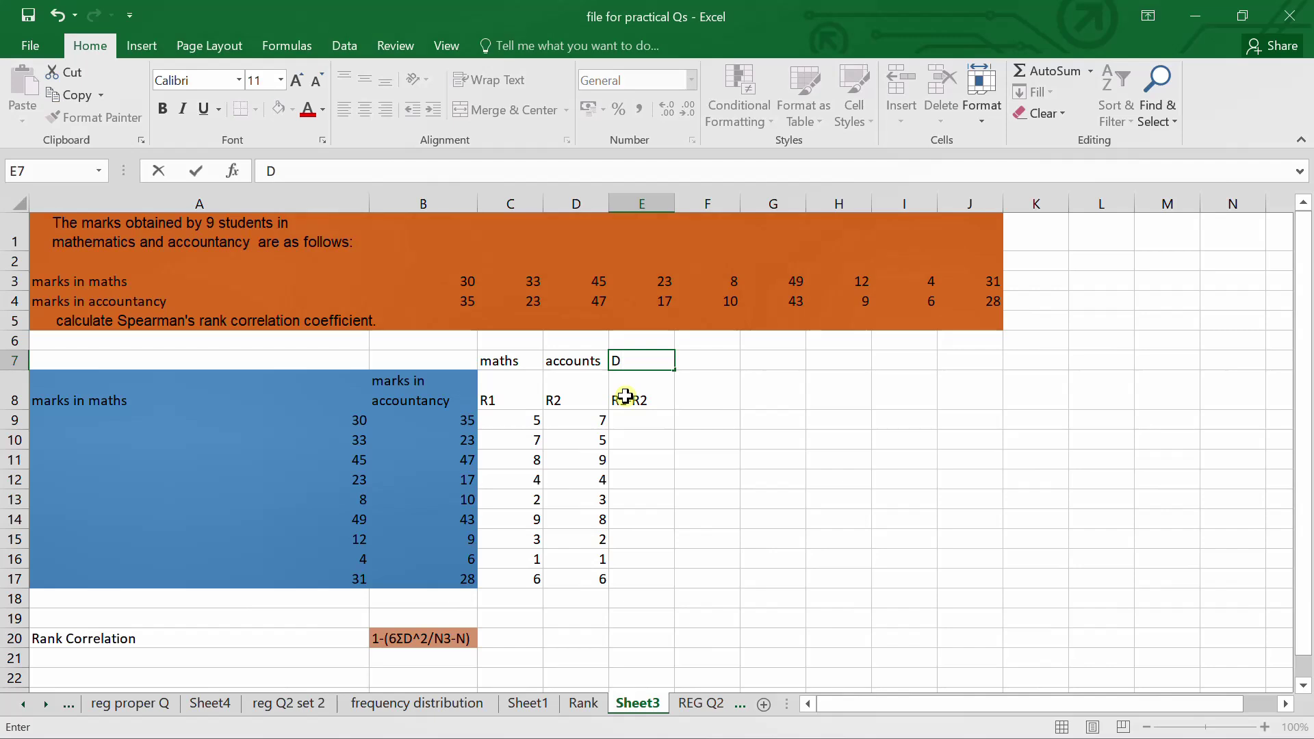
key("Return")
Calculate the rank differences by entering =C9-D9 in E9 and copying the formula down to E17
key("Down")
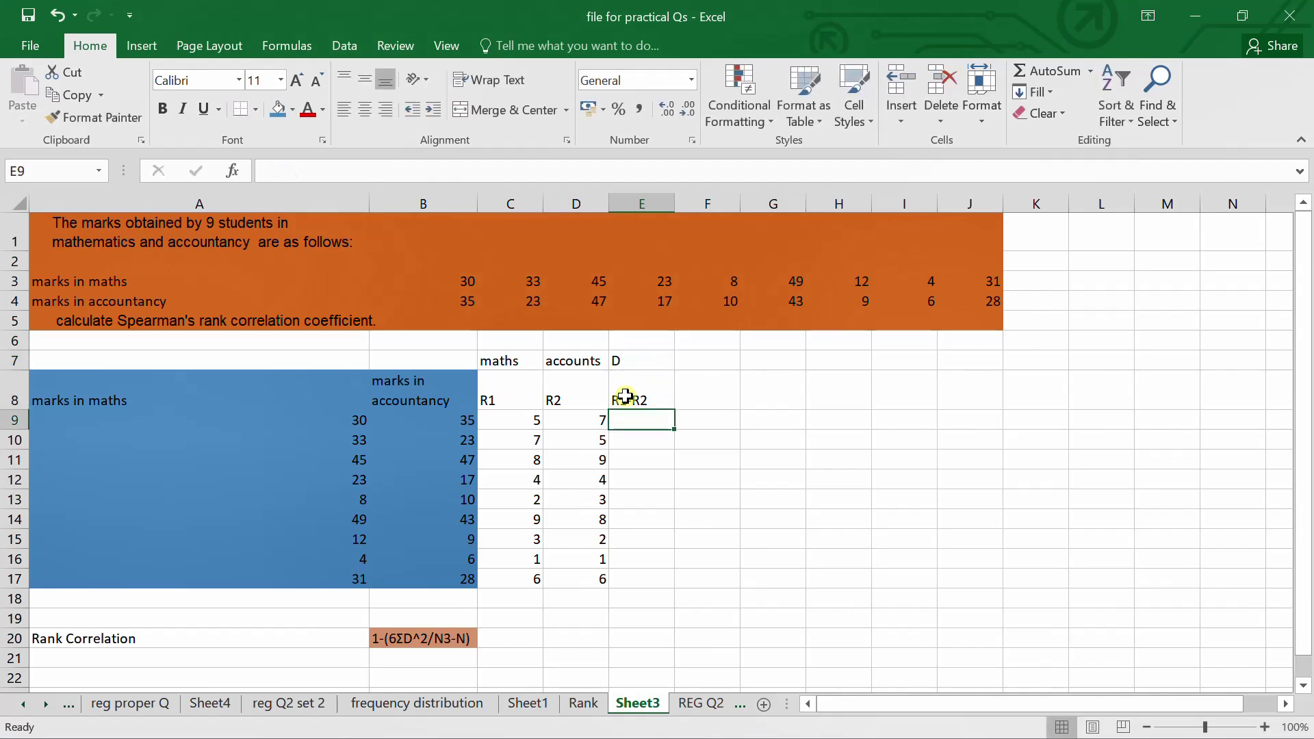
type("=")
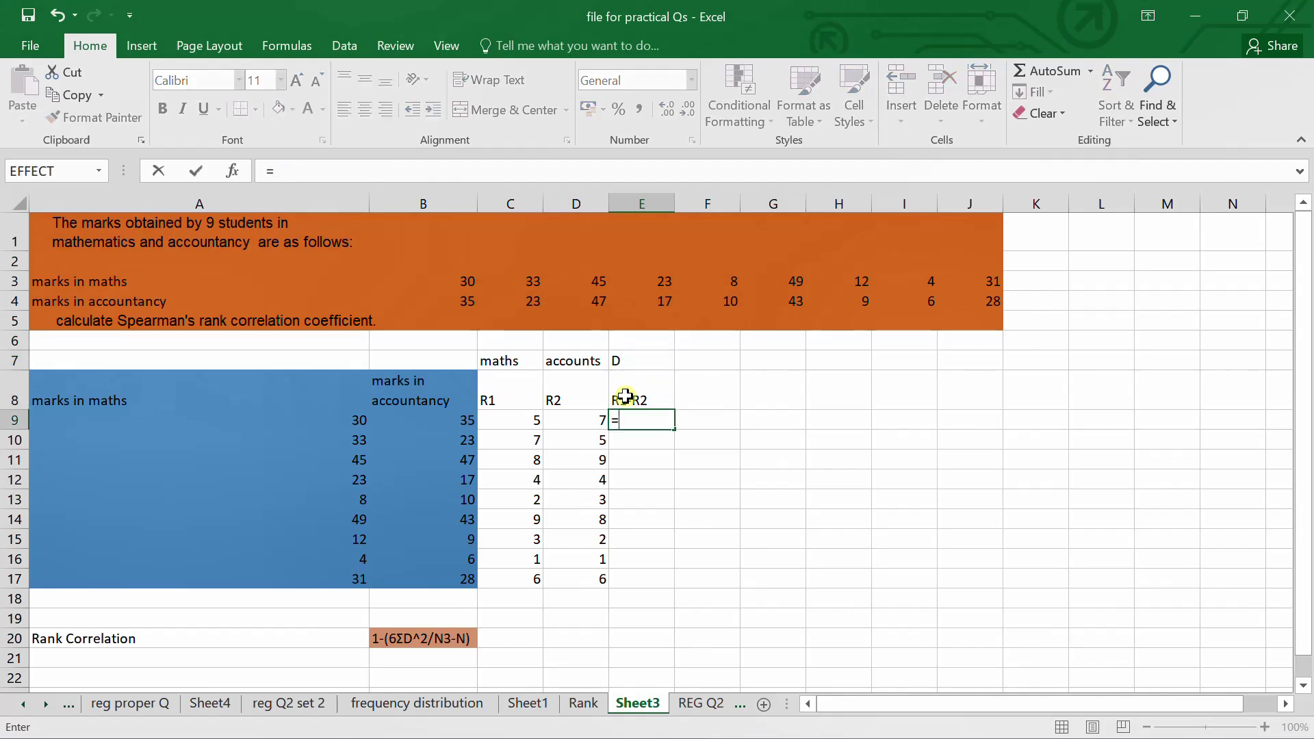
left_click(501, 427)
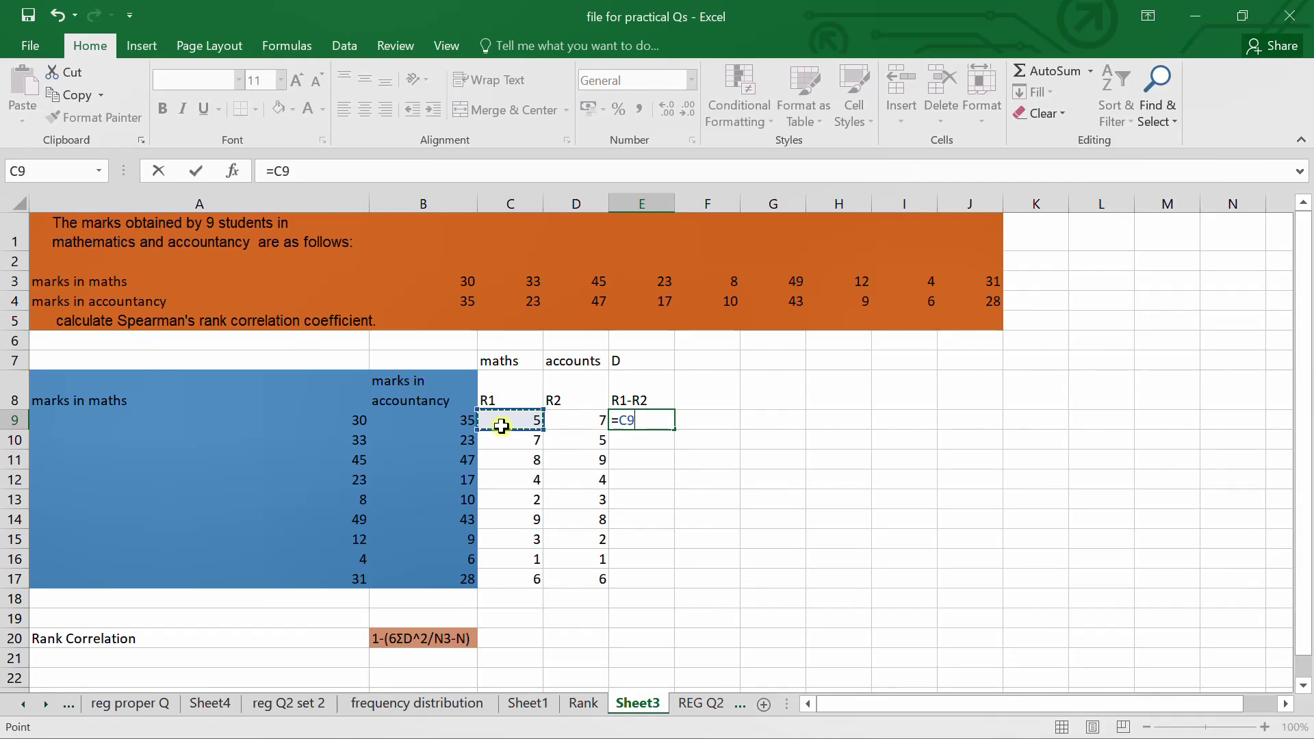
type("-")
left_click(574, 420)
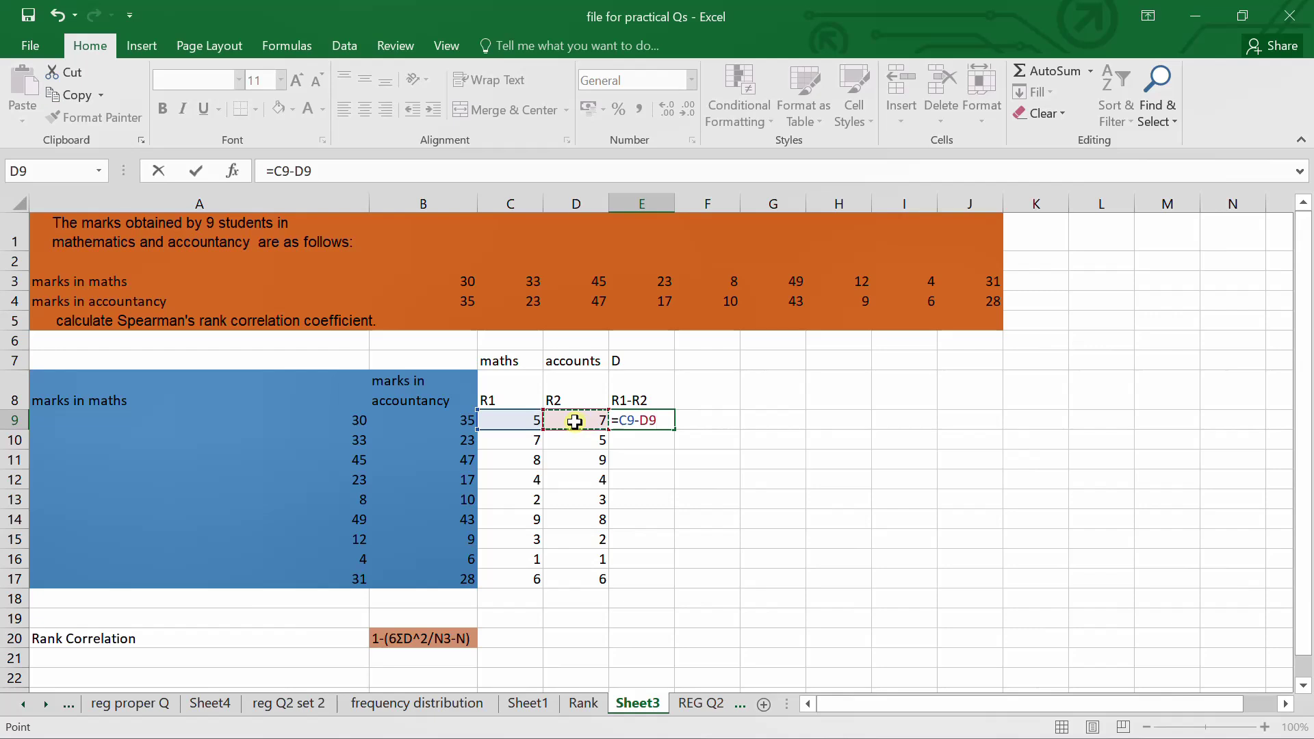
key("Return")
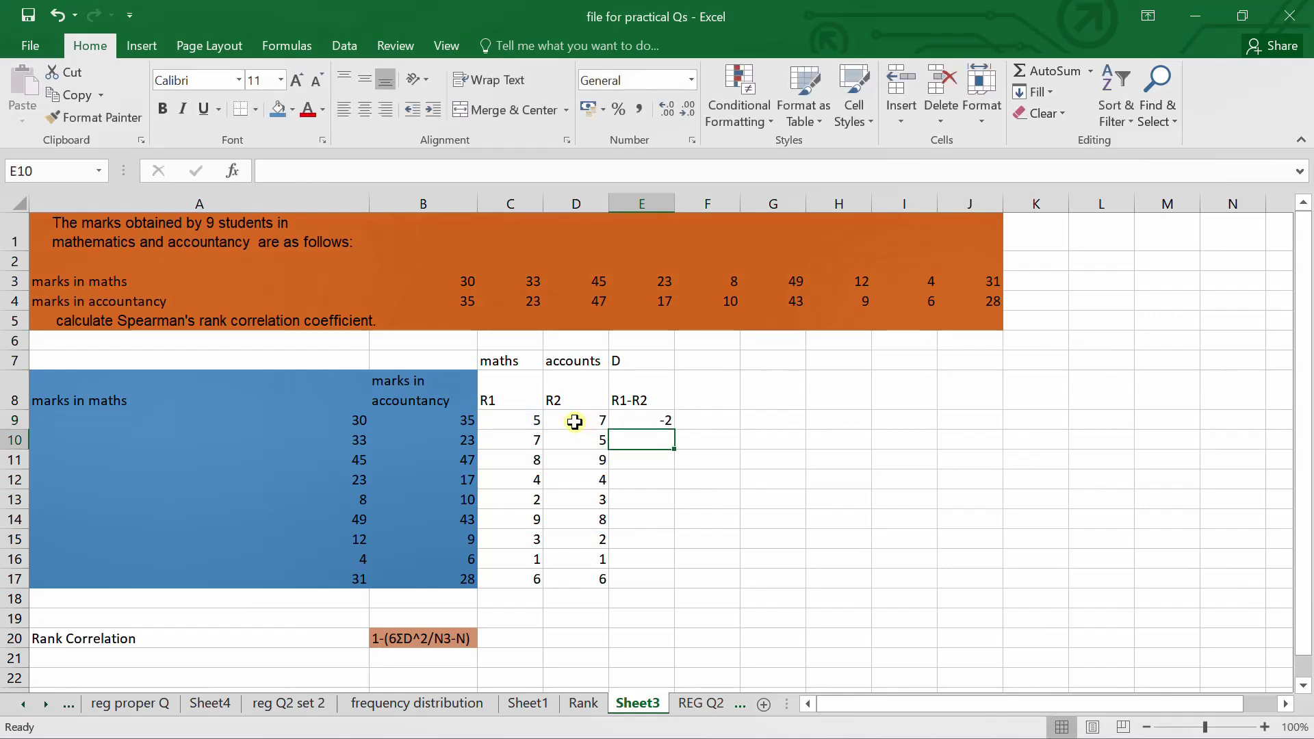
left_click(664, 419)
left_click_drag(674, 429, 671, 583)
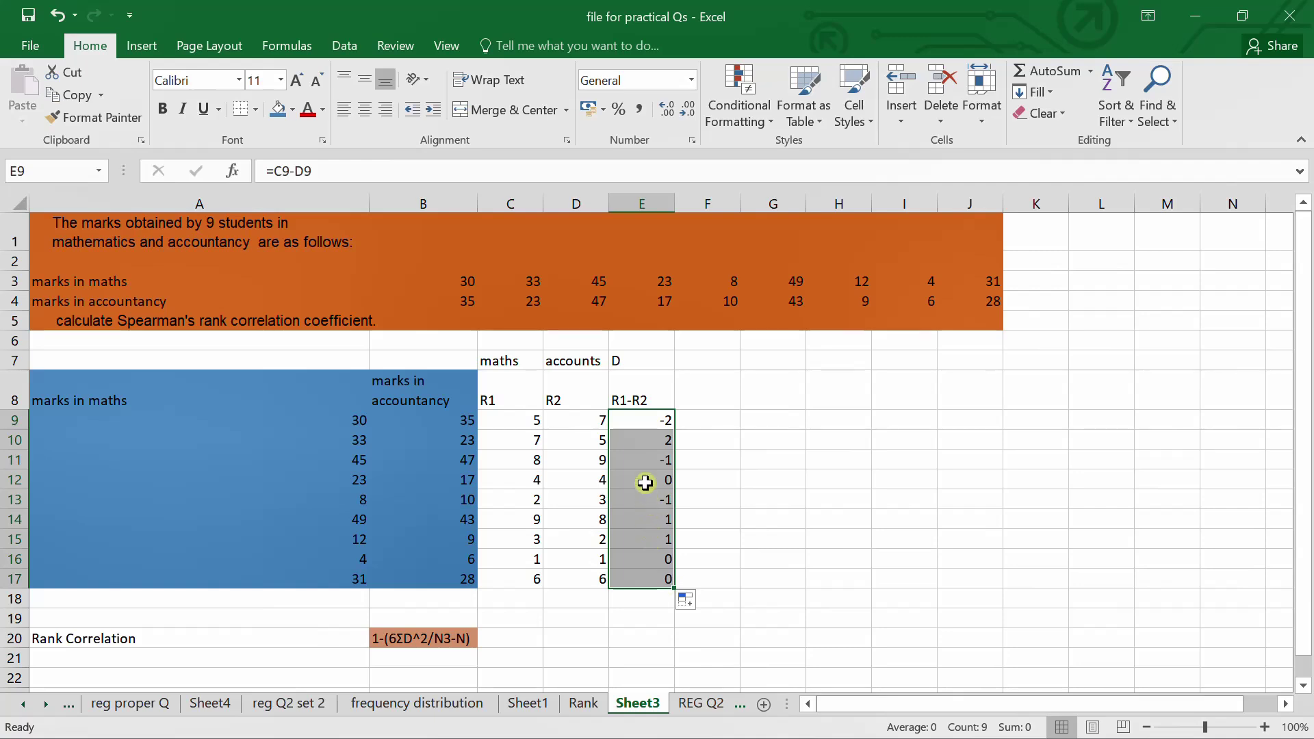
left_click(641, 455)
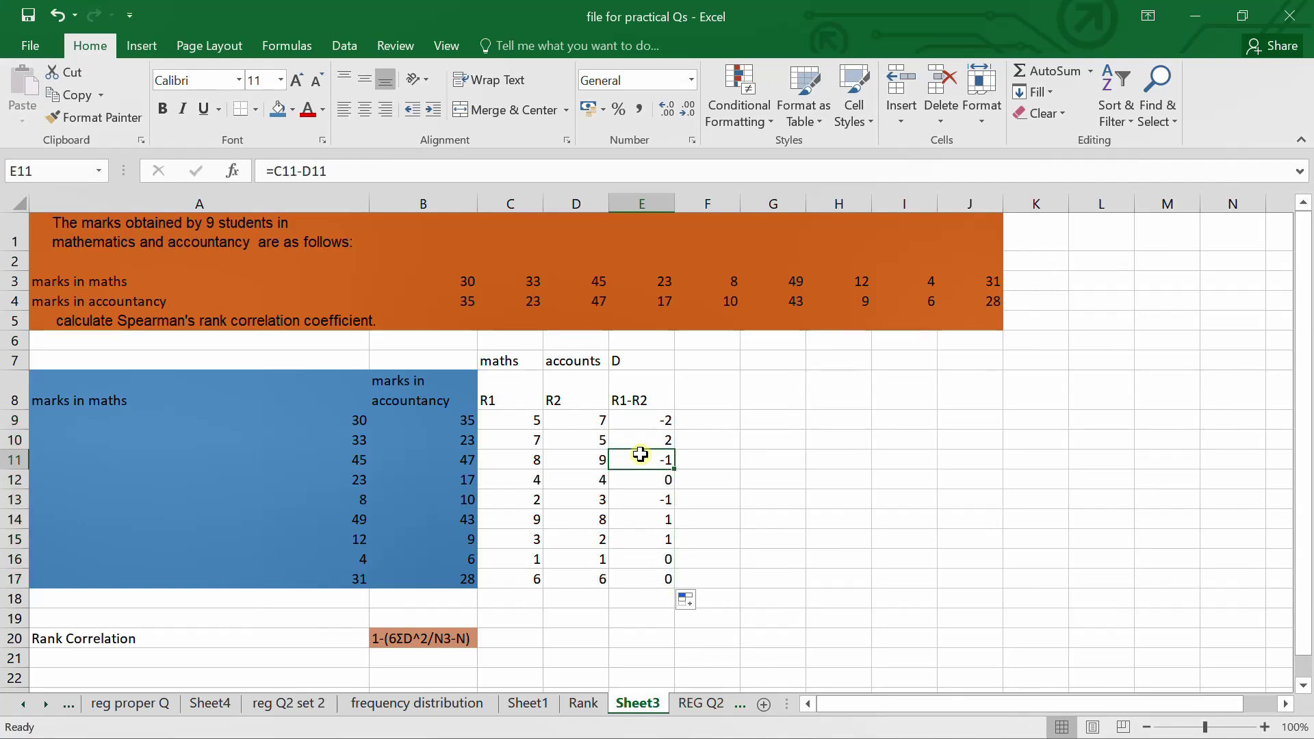
left_click(641, 490)
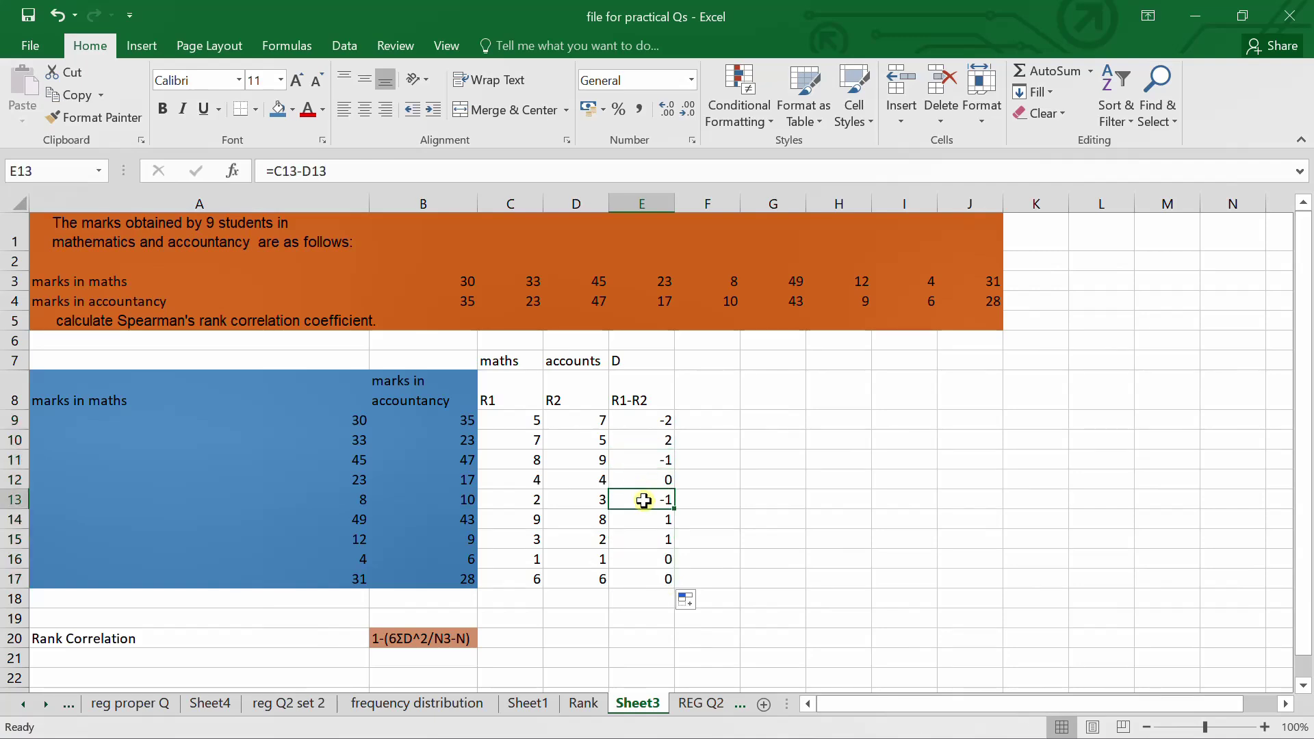
double_click(638, 500)
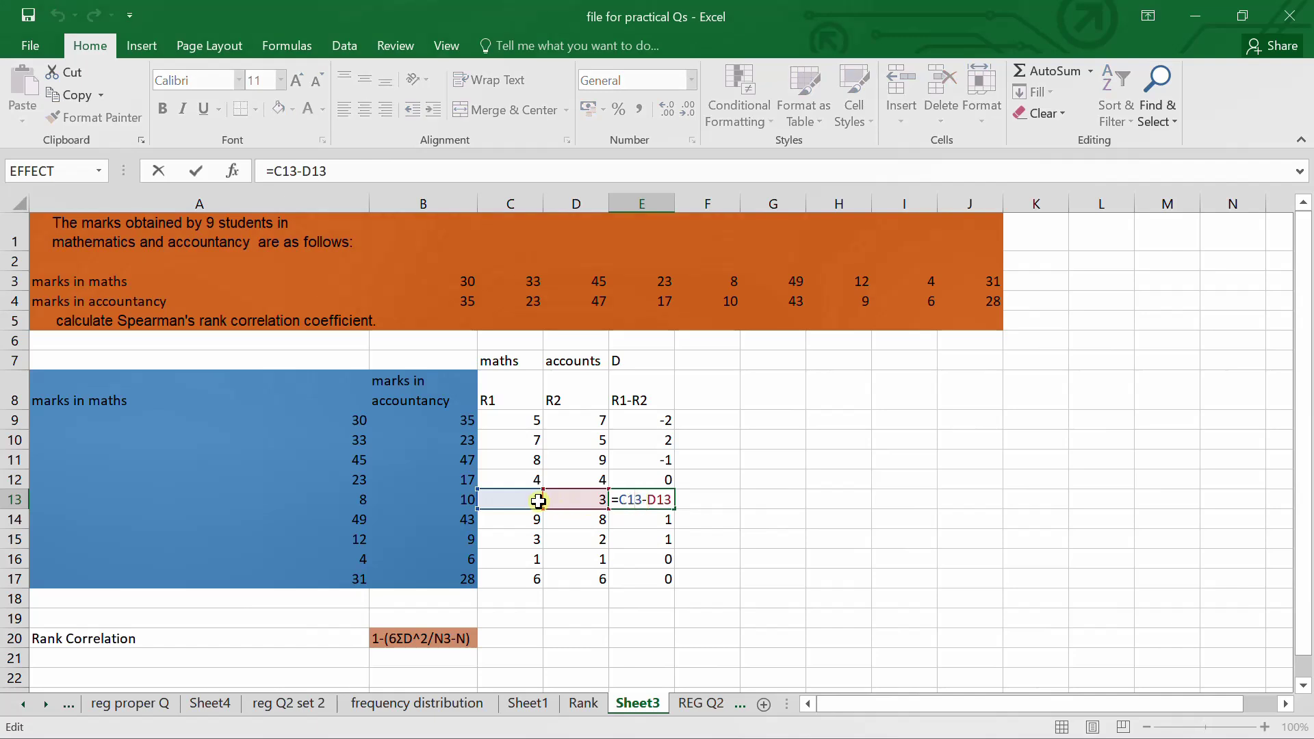
key("Escape")
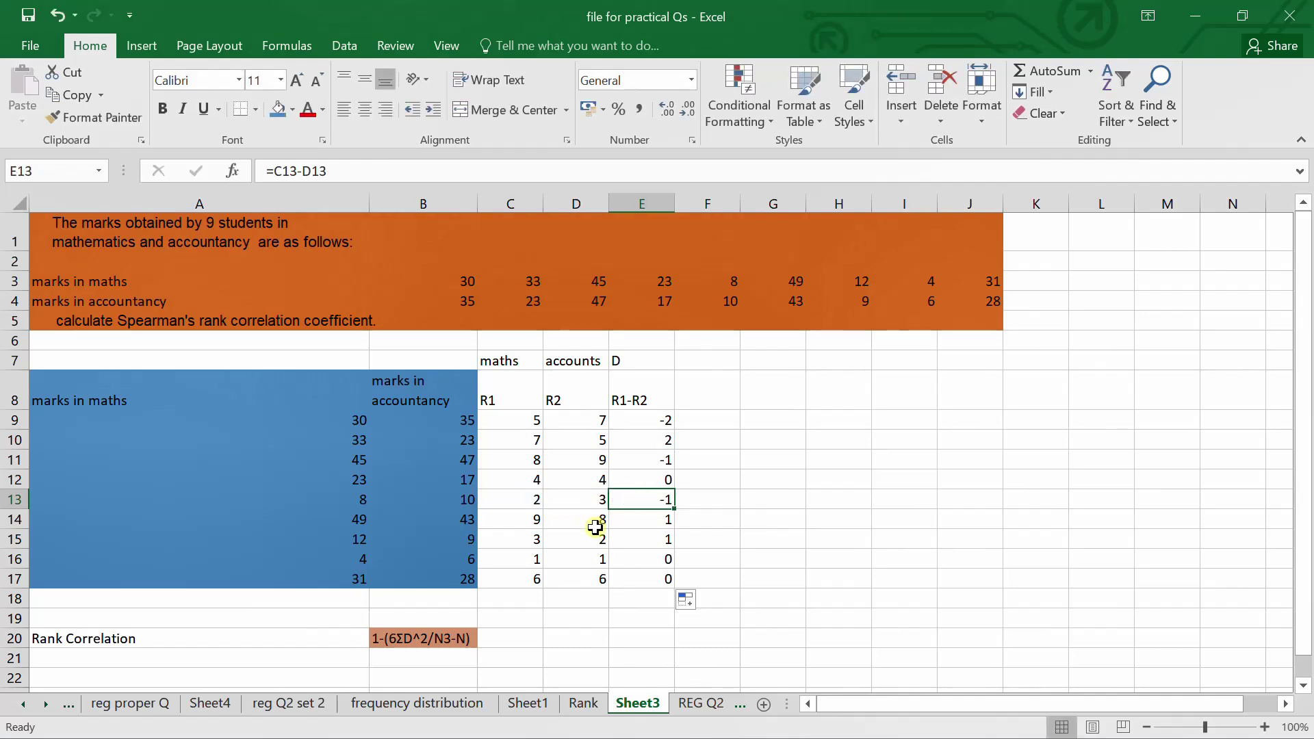
Head the squared difference column D2 in F8 and fill F9:F17 with the squares, starting from =E9^2
left_click(707, 395)
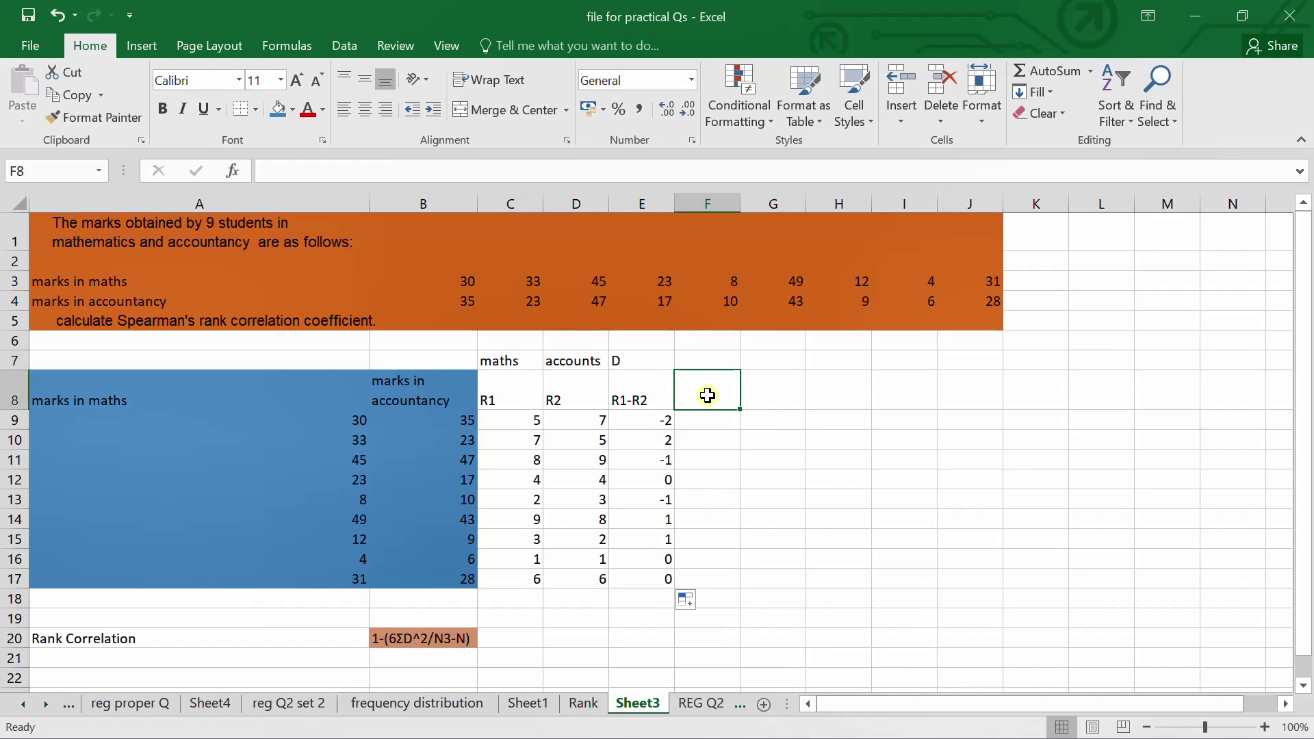
type("D2")
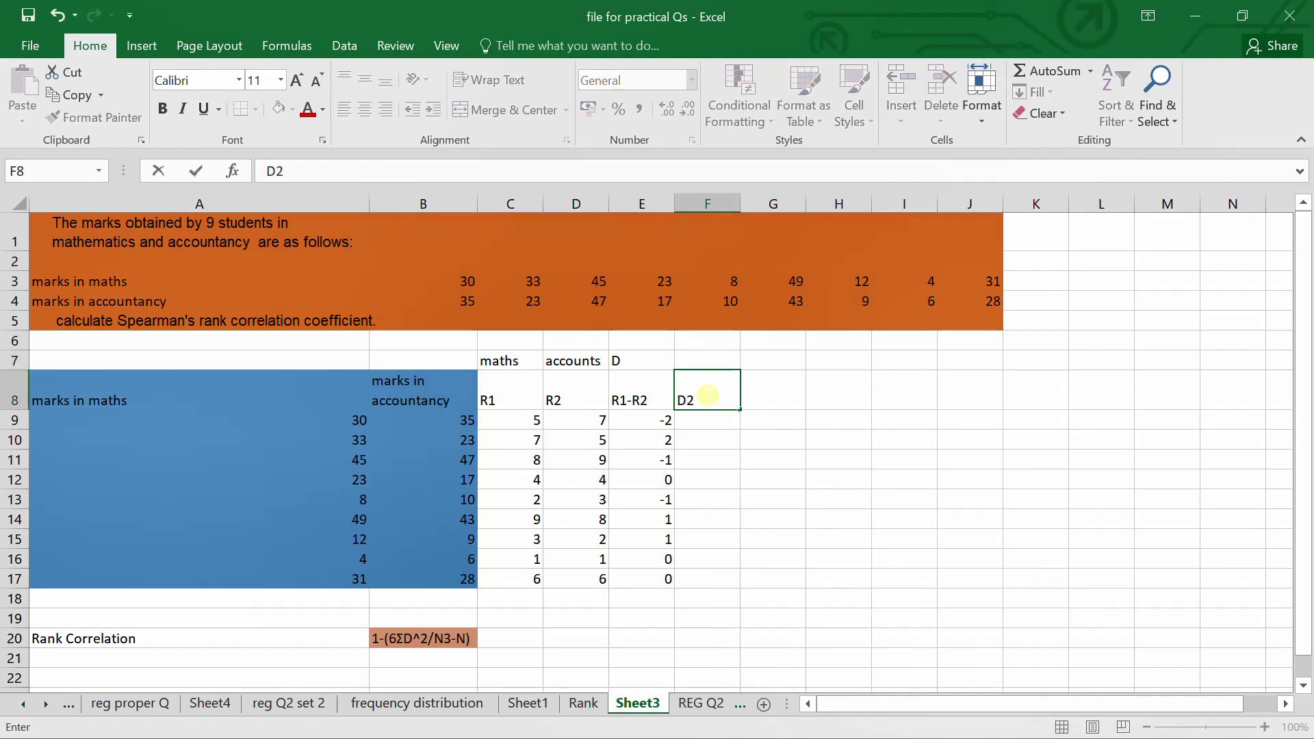
key("Return")
type("=")
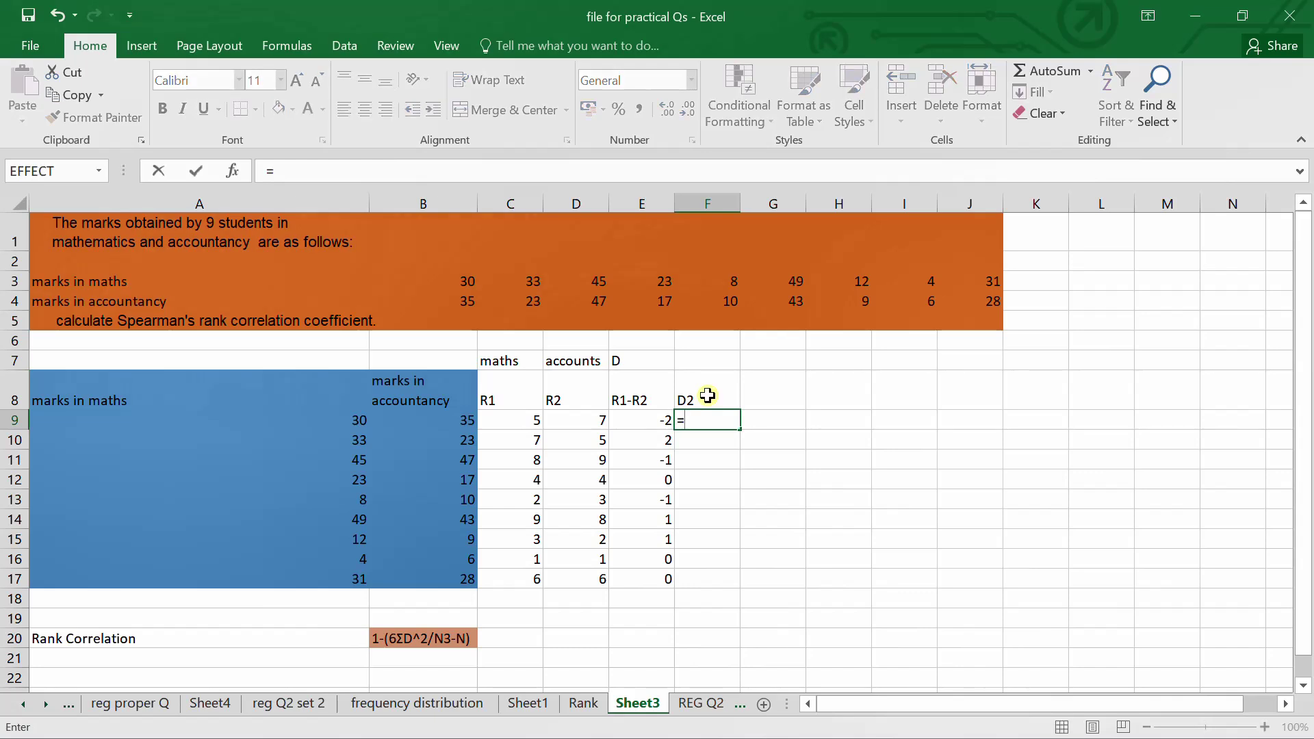
left_click(635, 419)
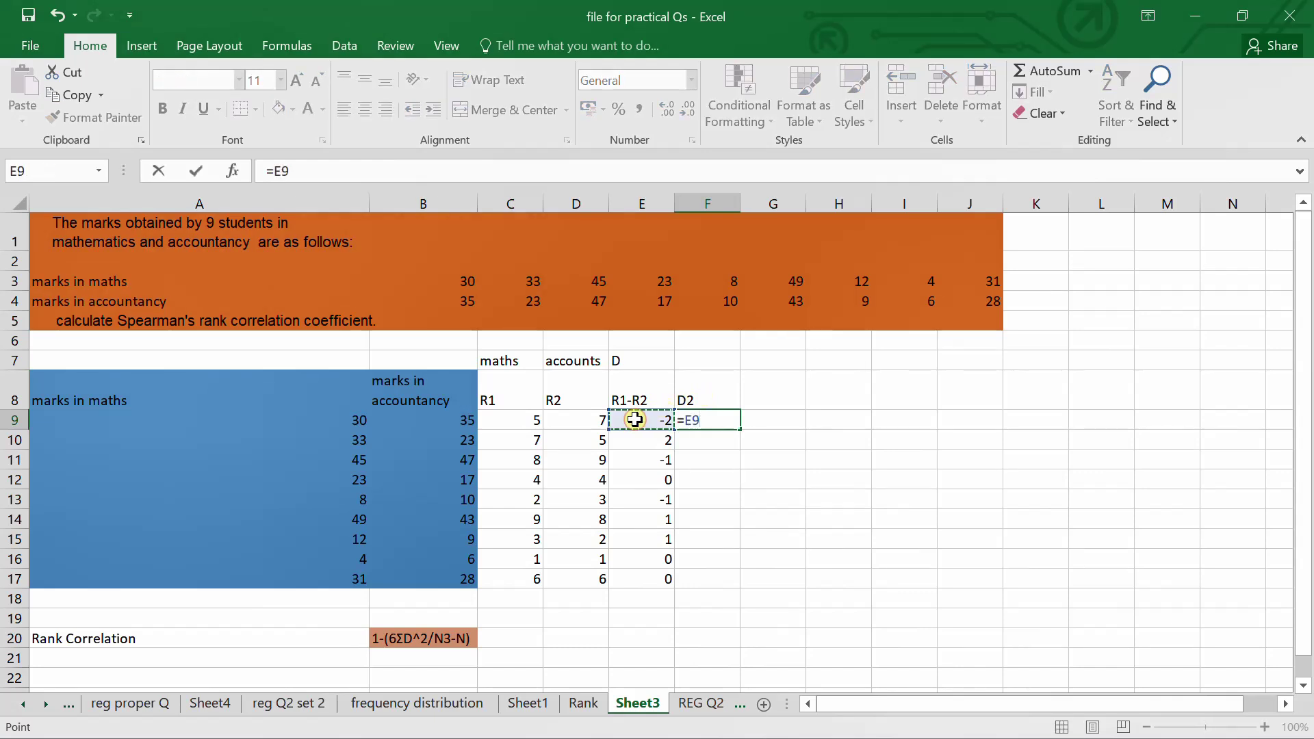
type("^2")
key("Return")
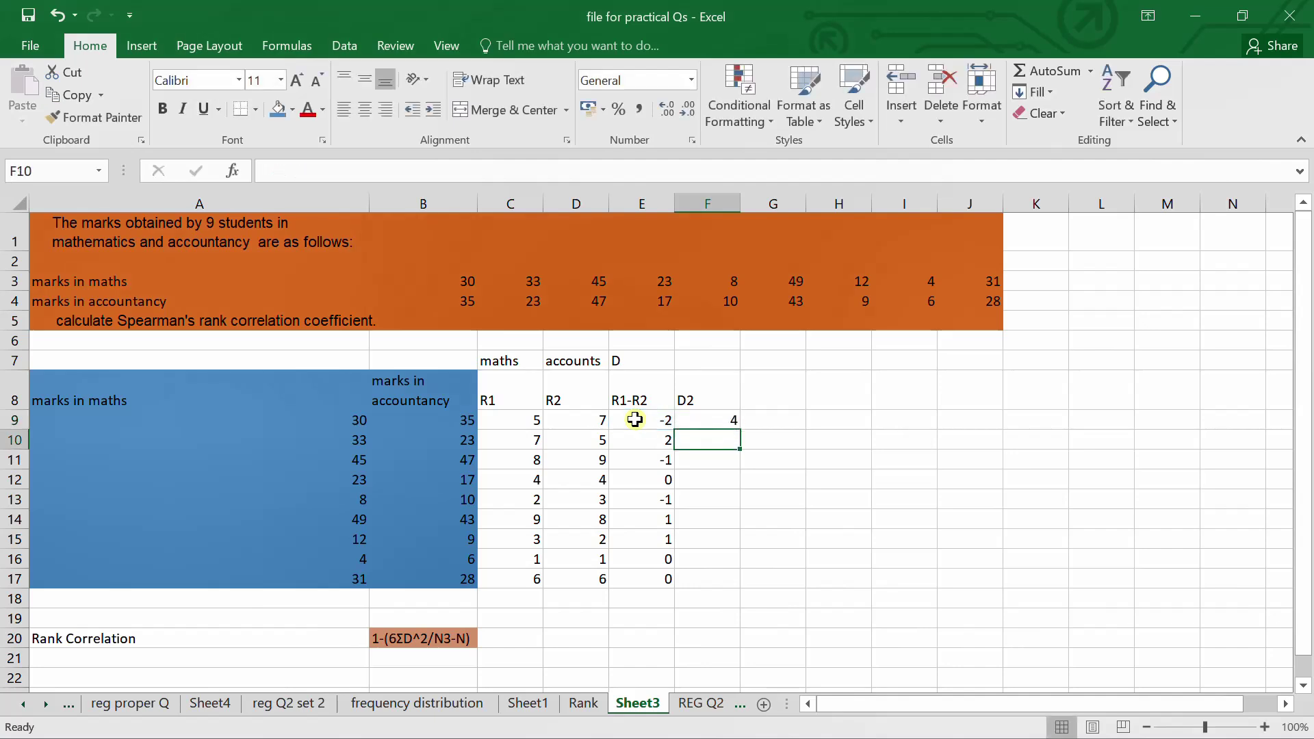
left_click(722, 412)
left_click_drag(740, 419, 721, 595)
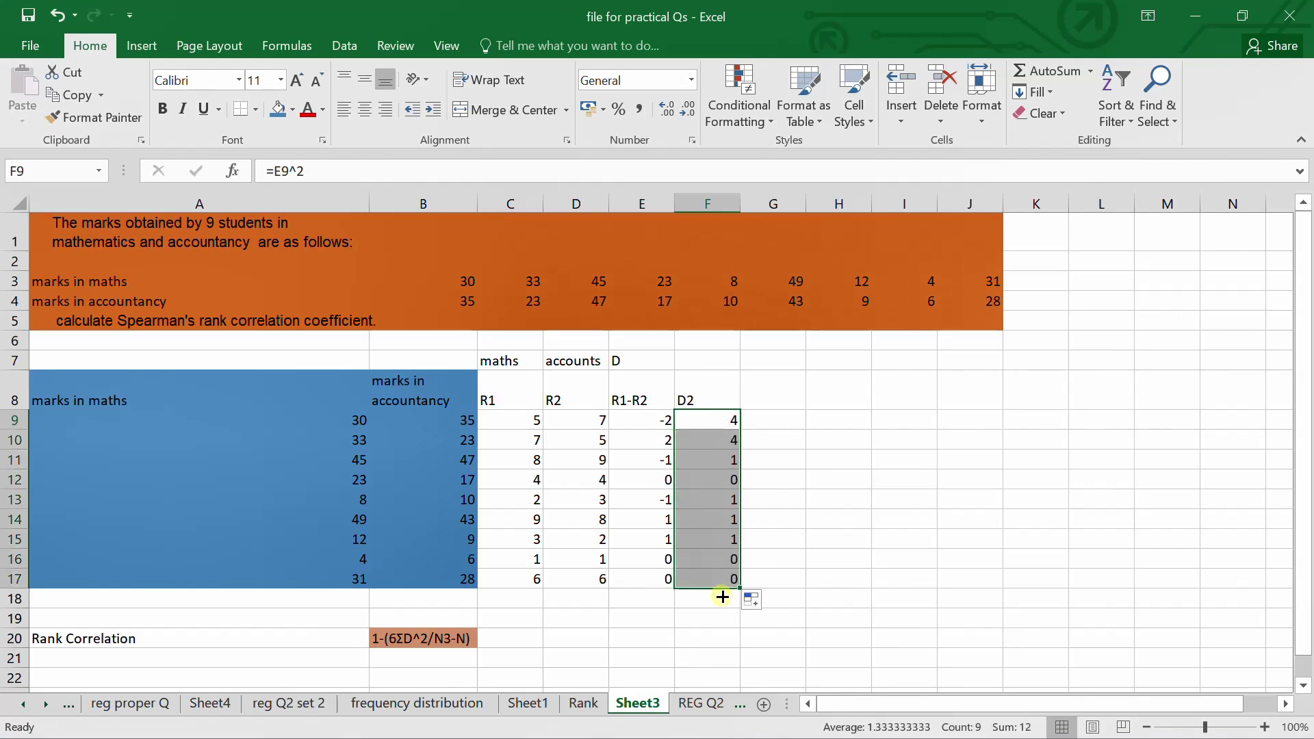
Label cell E18 below the rank differences as sum of D
left_click(711, 605)
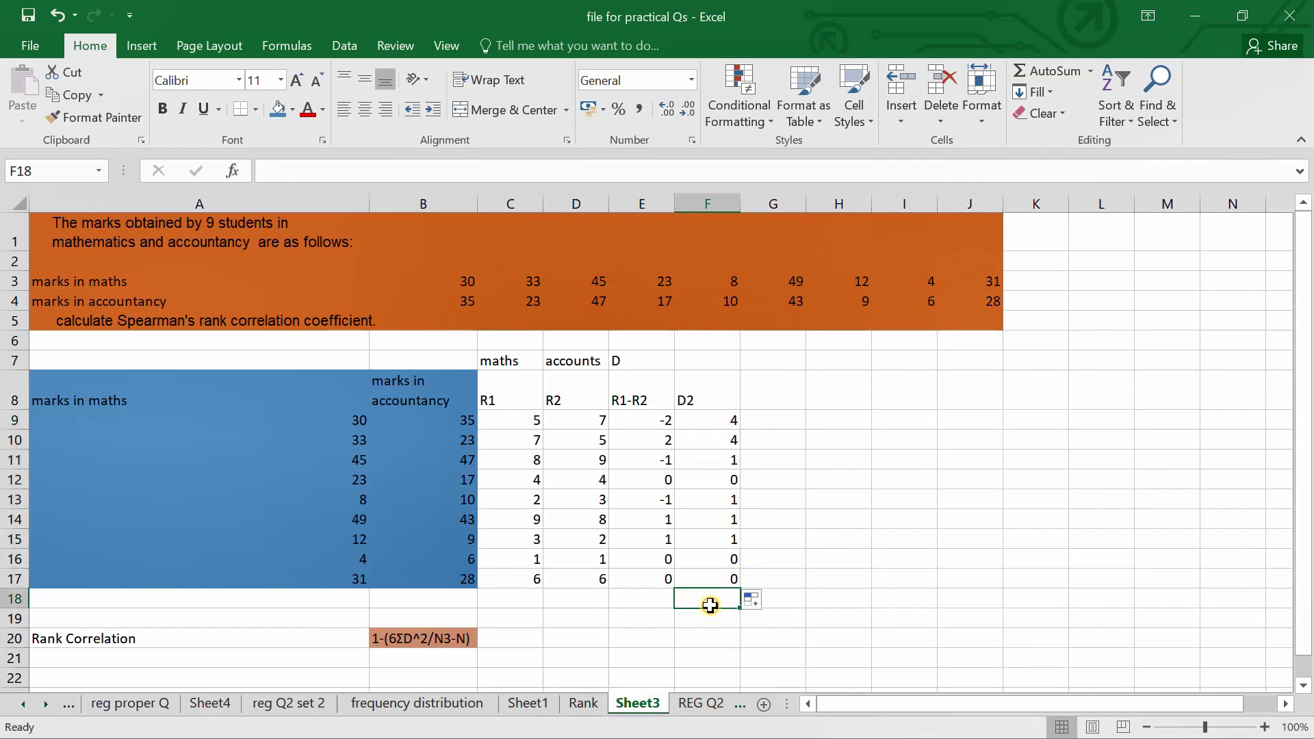
key("Left")
type("su")
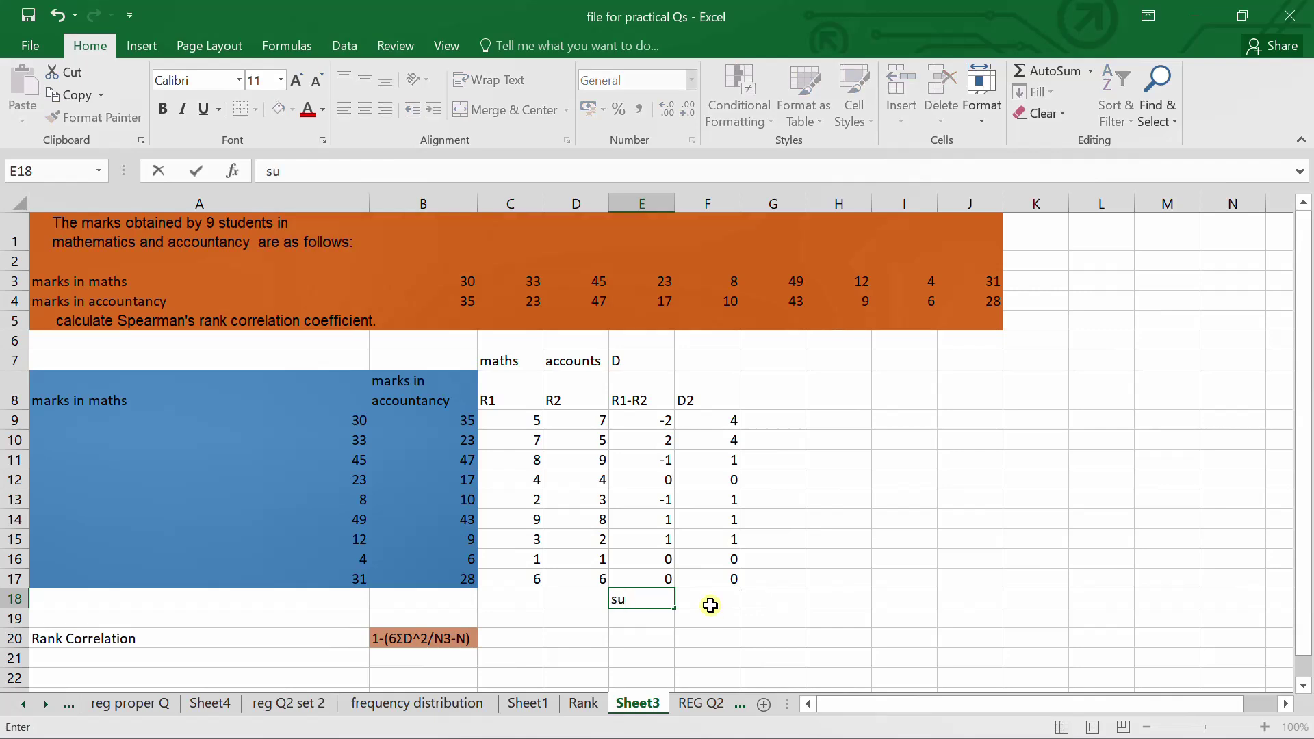
type("m of D")
key("Tab")
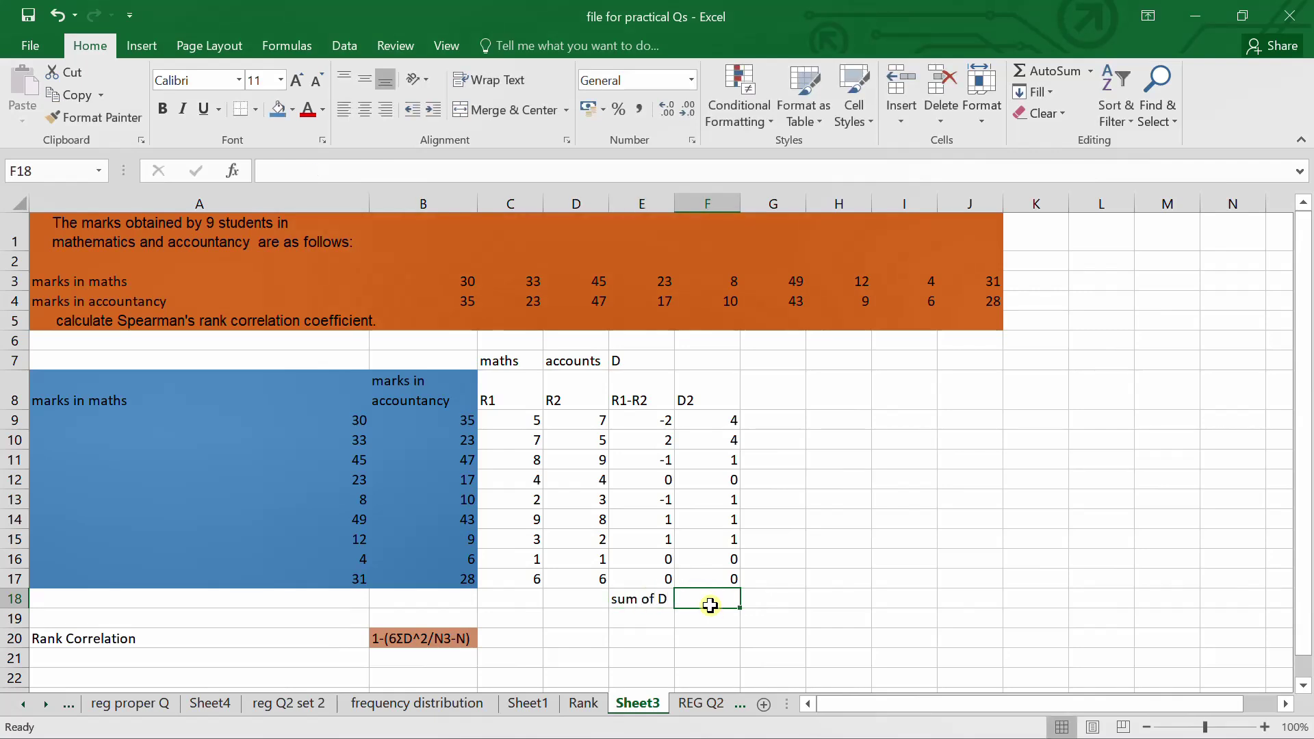
Total the squared differences in F18 with a SUM formula over F9:F17
type("=sum(")
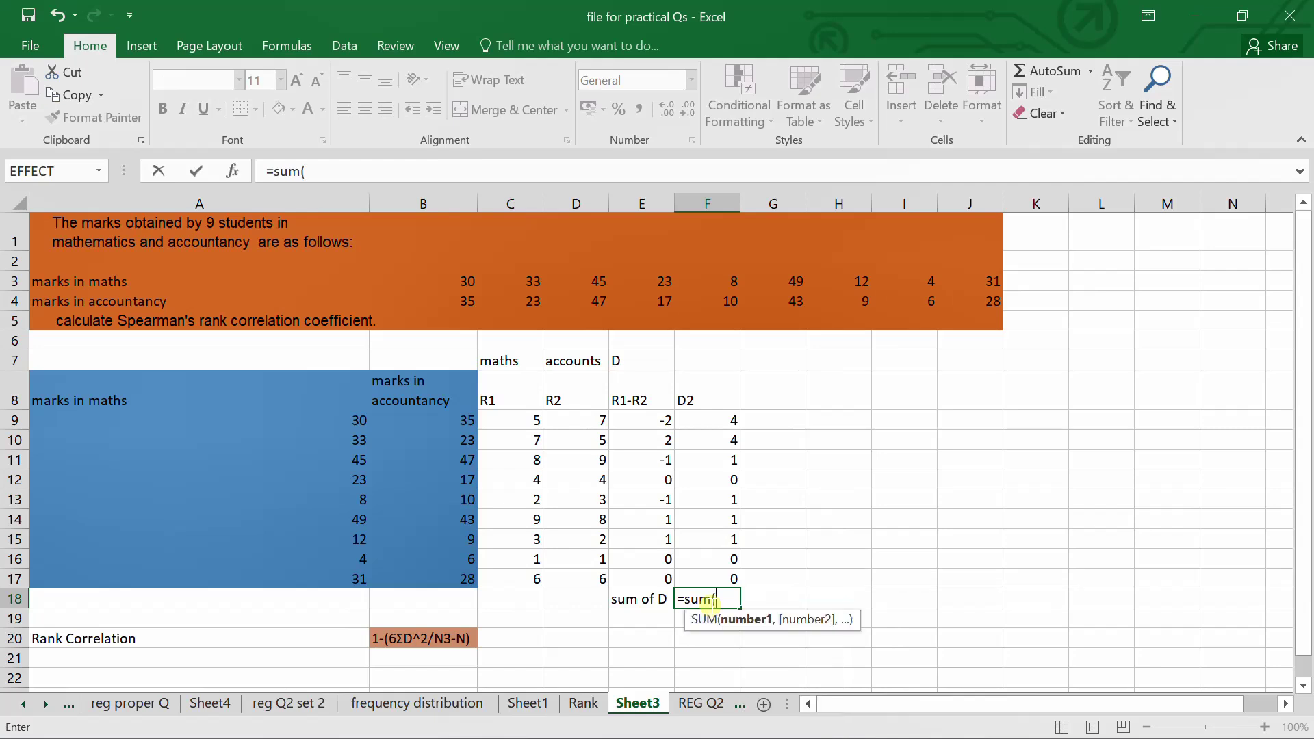
left_click(713, 423)
key("shift+Down")
key("shift+Down")
key("shift+Down")
key("shift+Down")
key("shift+Down")
key("shift+Down")
key("shift+Down")
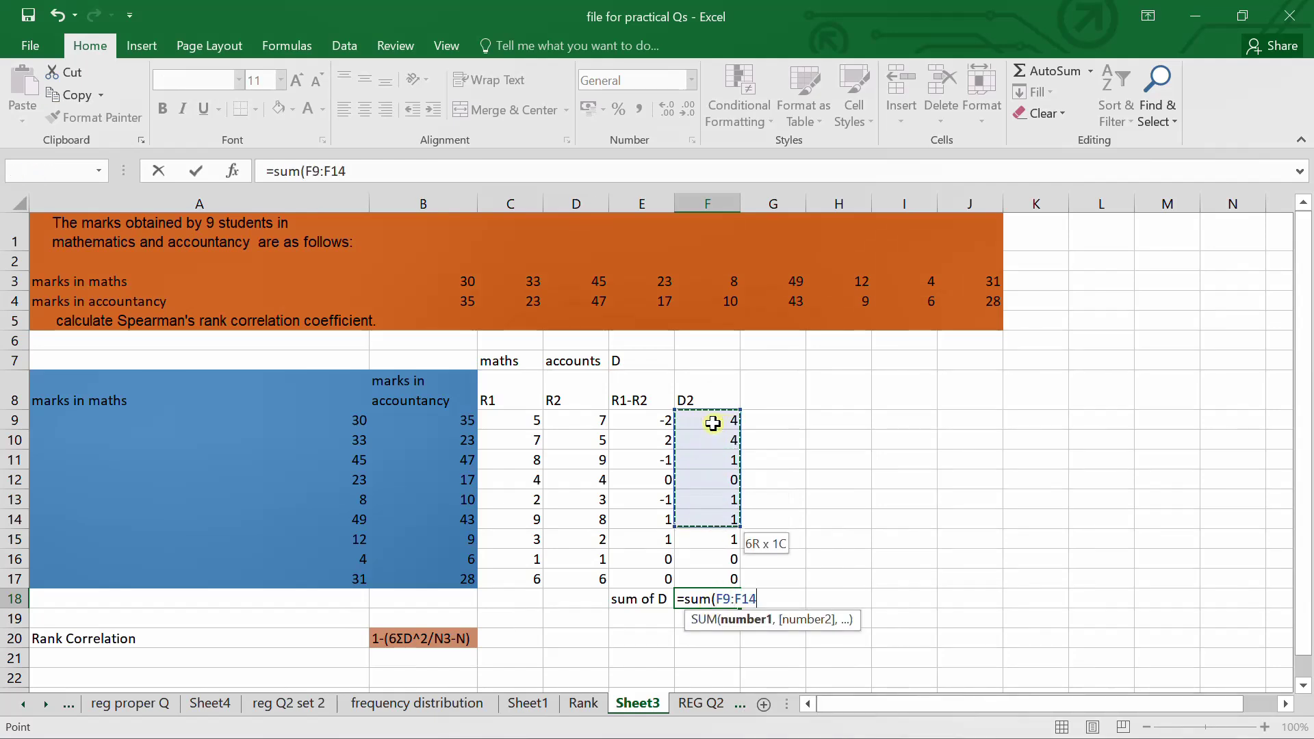
key("shift+Down")
type(")")
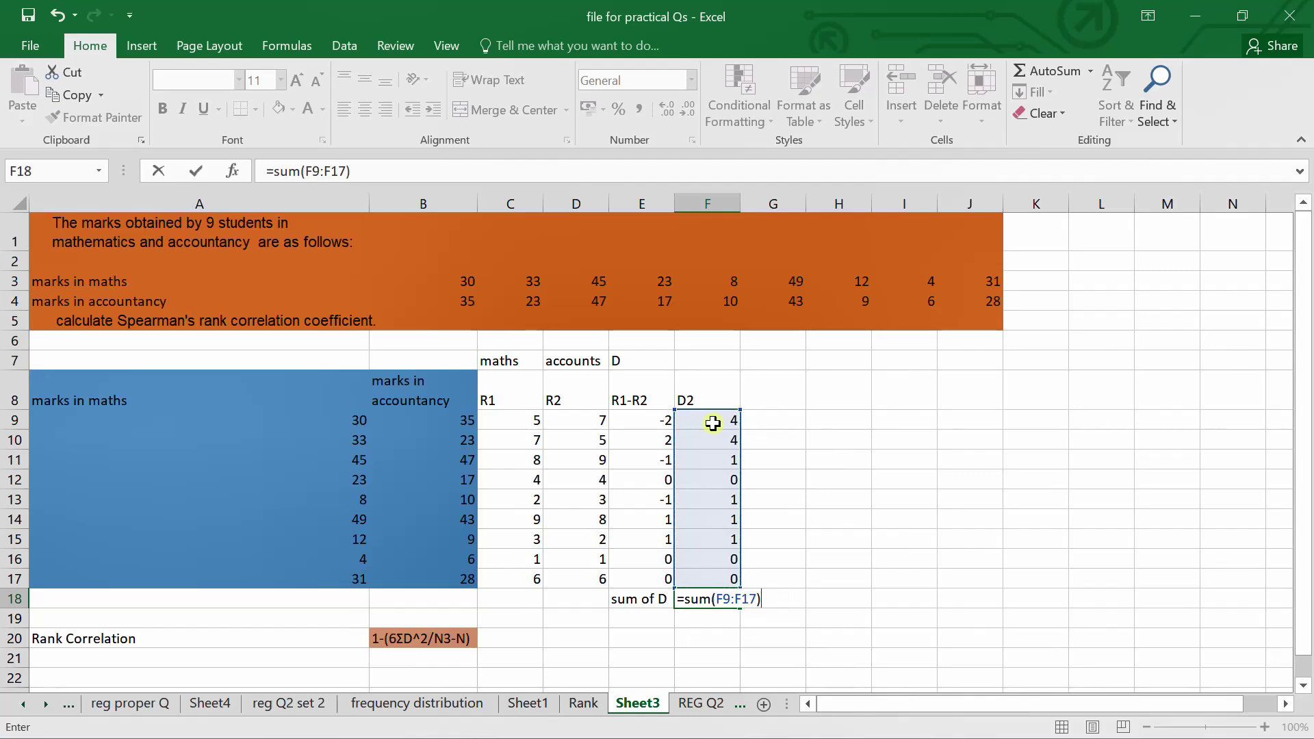
key("Return")
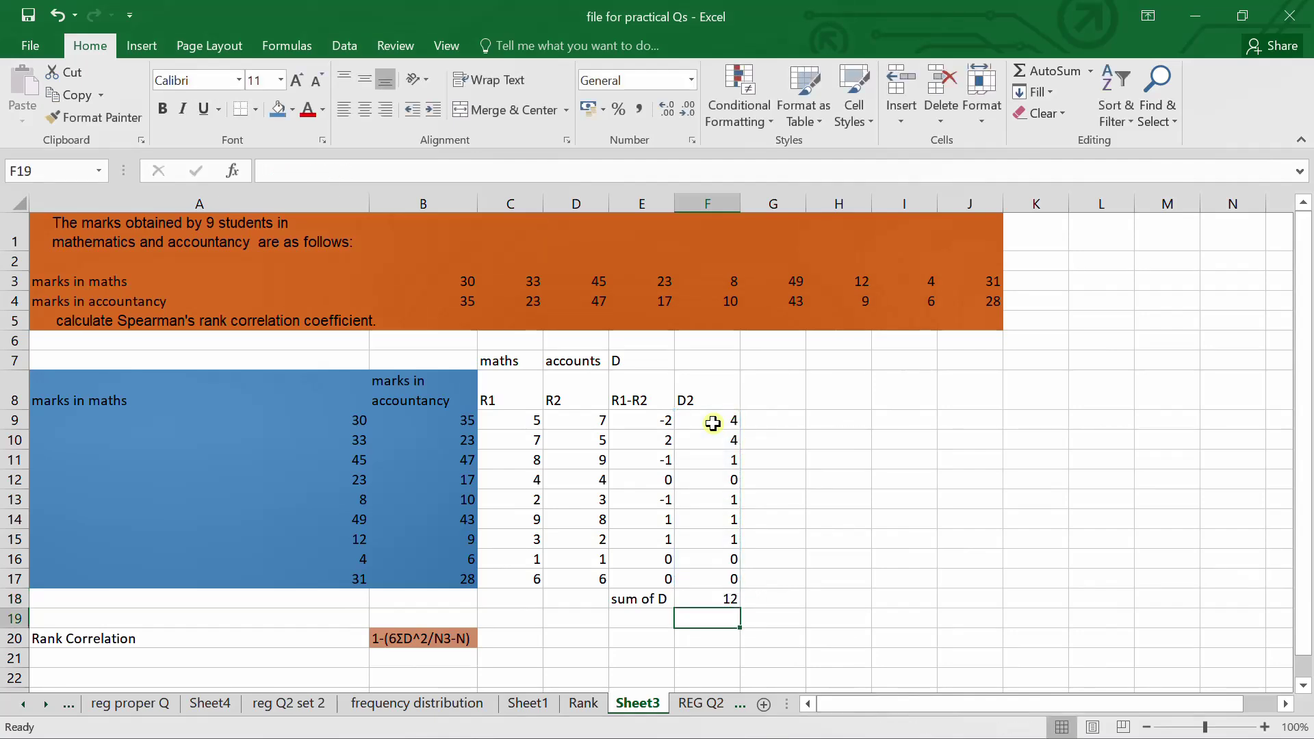
Review the formulas in row 9 for both ranks, the rank difference and the squared difference
key("Up")
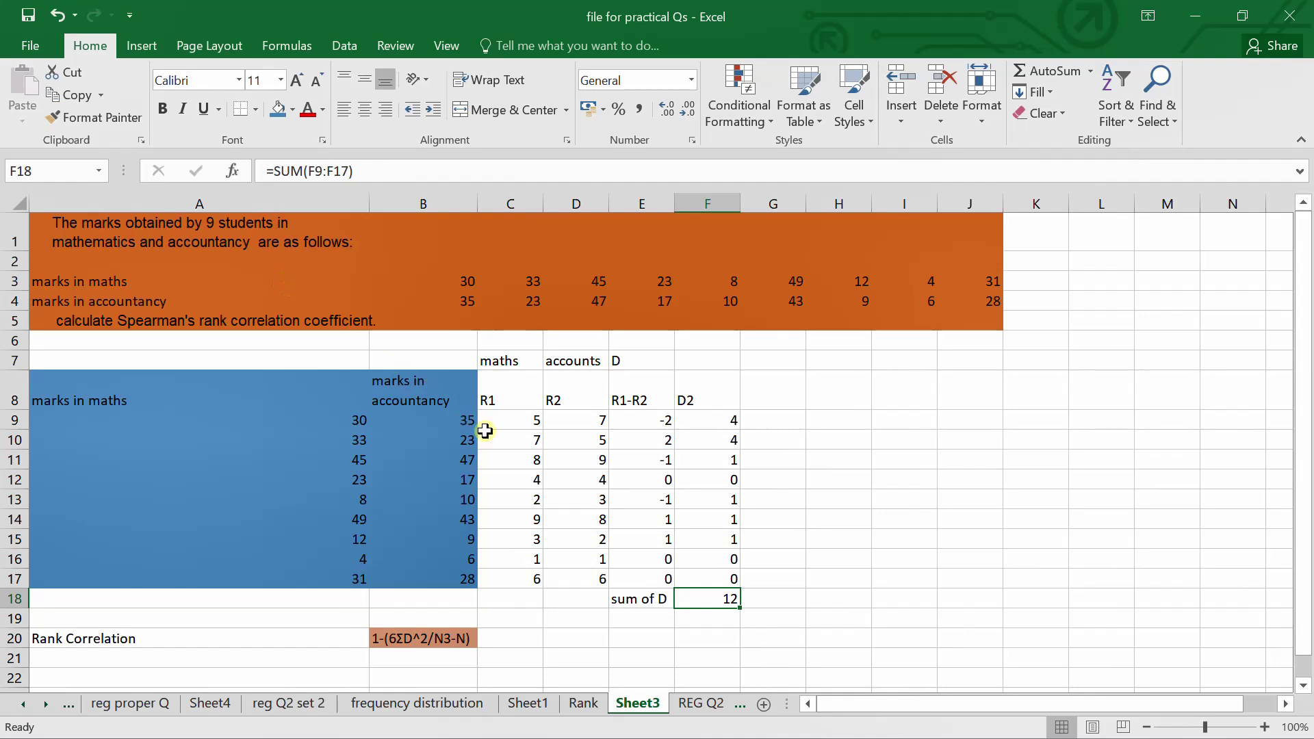
key("Left")
key("Left")
key("Left")
key("Up")
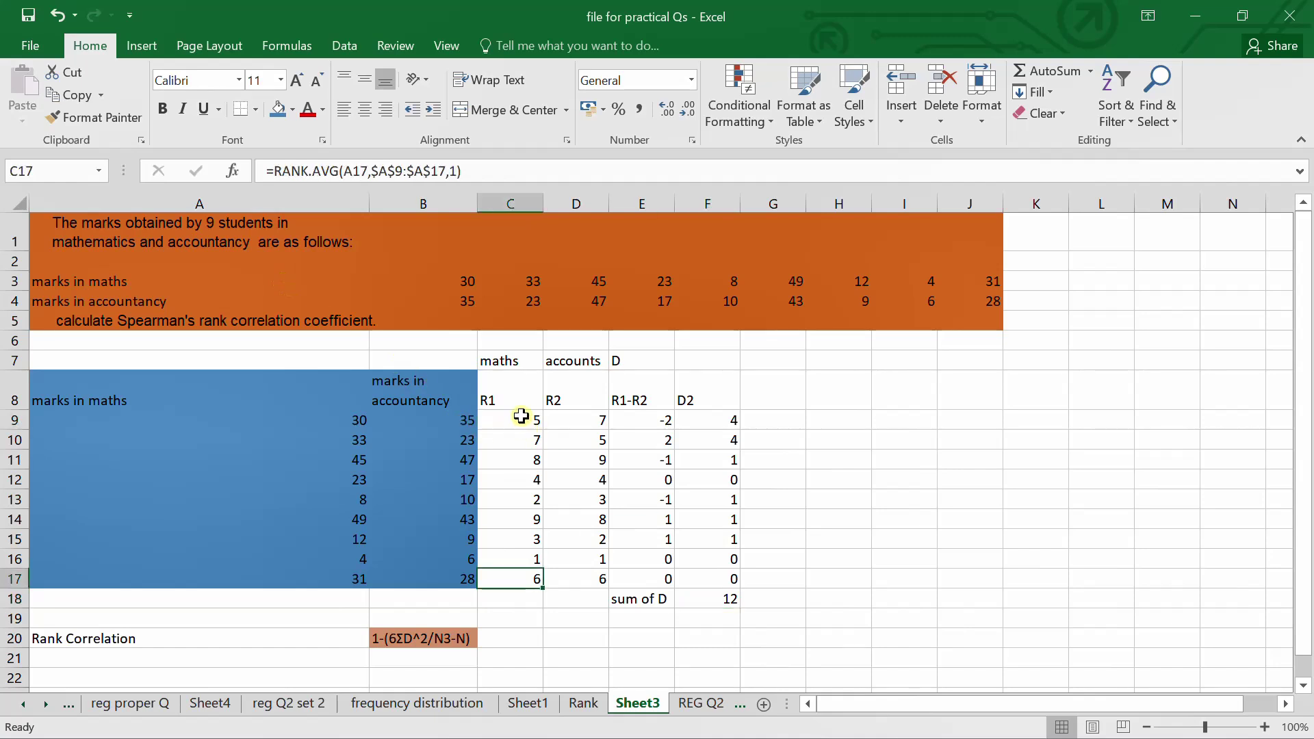
double_click(524, 423)
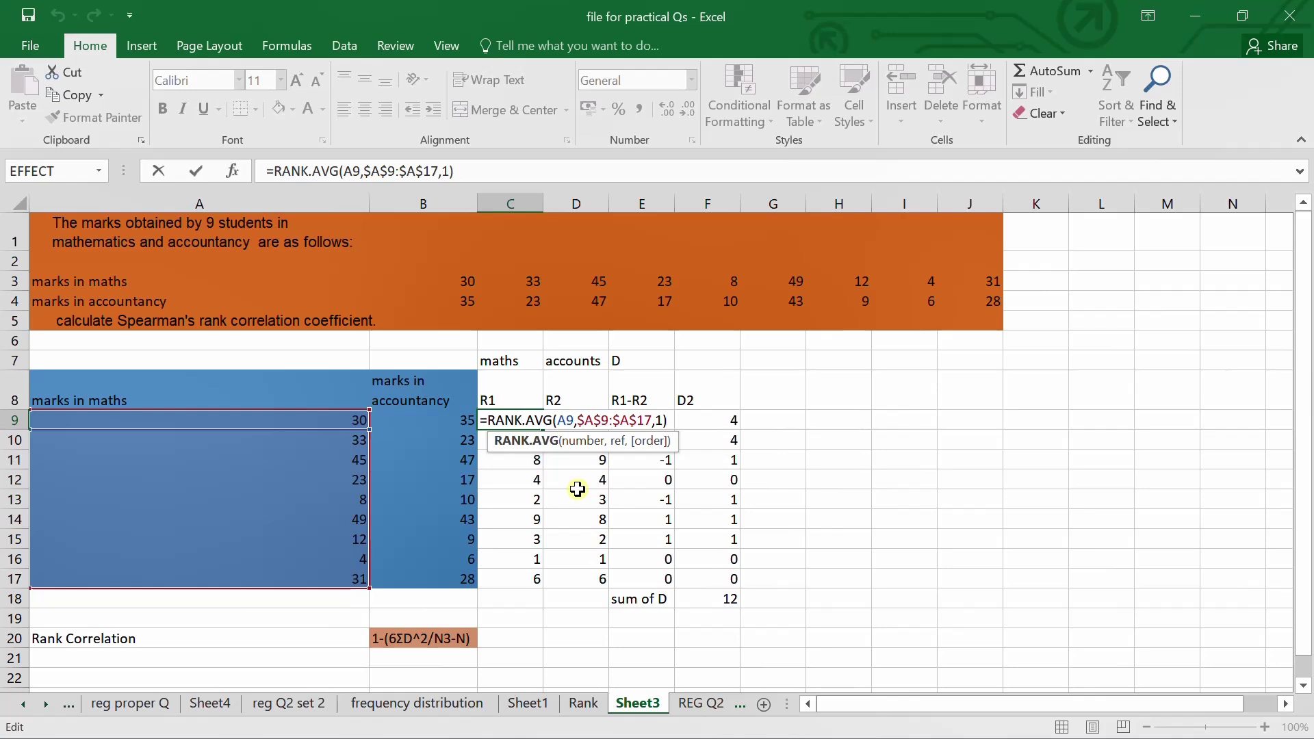
key("ctrl+Return")
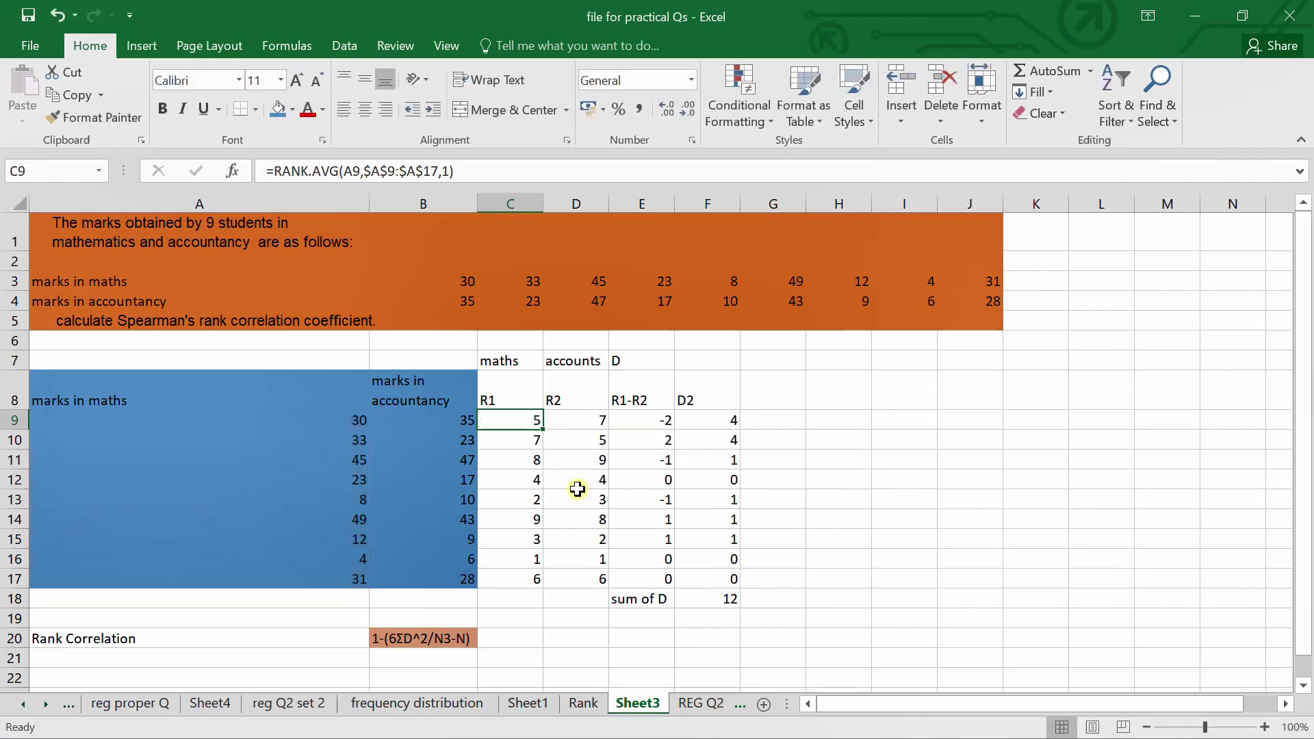
left_click(641, 414)
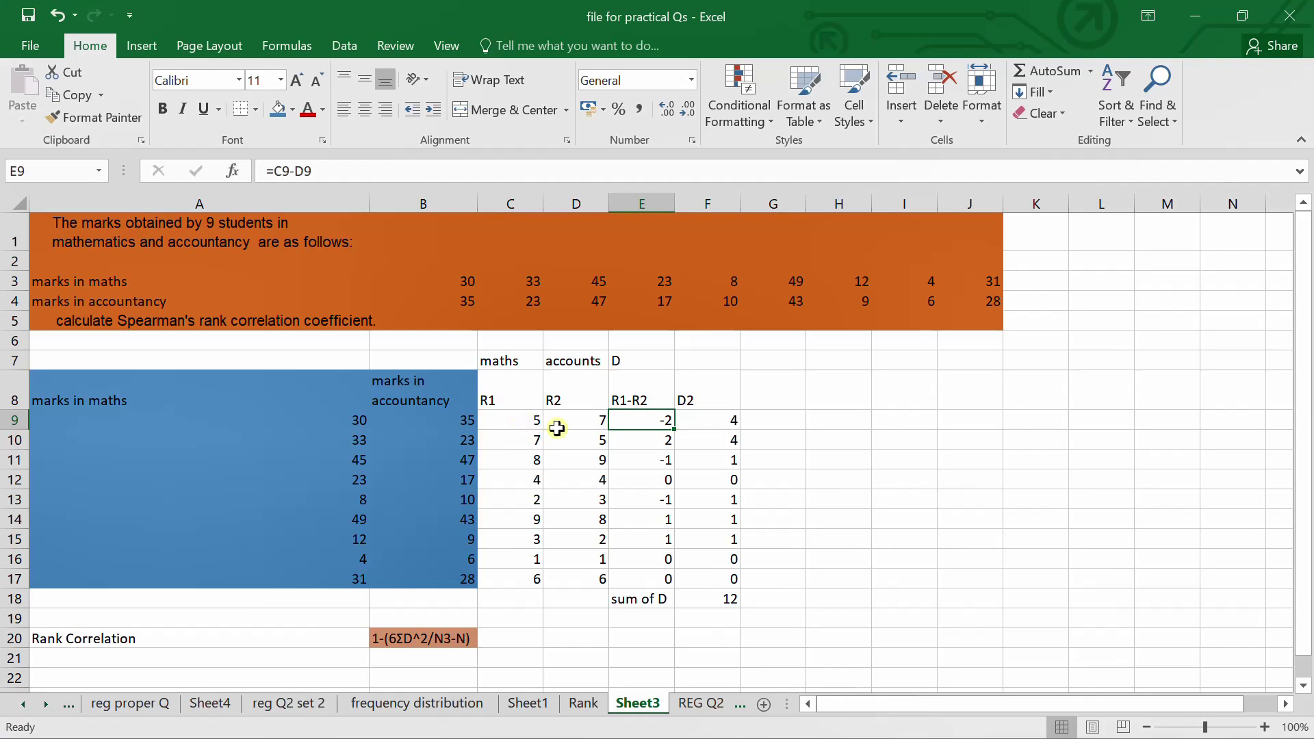
left_click(575, 424)
double_click(574, 424)
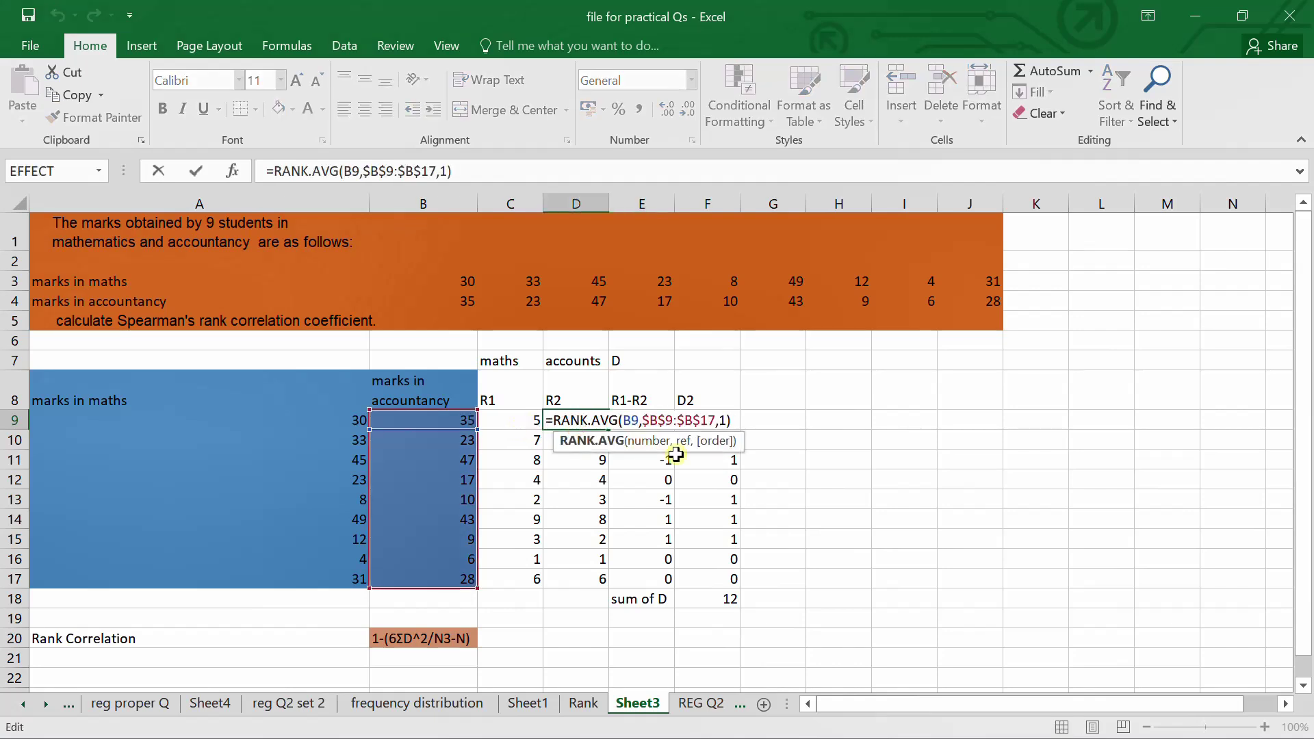
key("Escape")
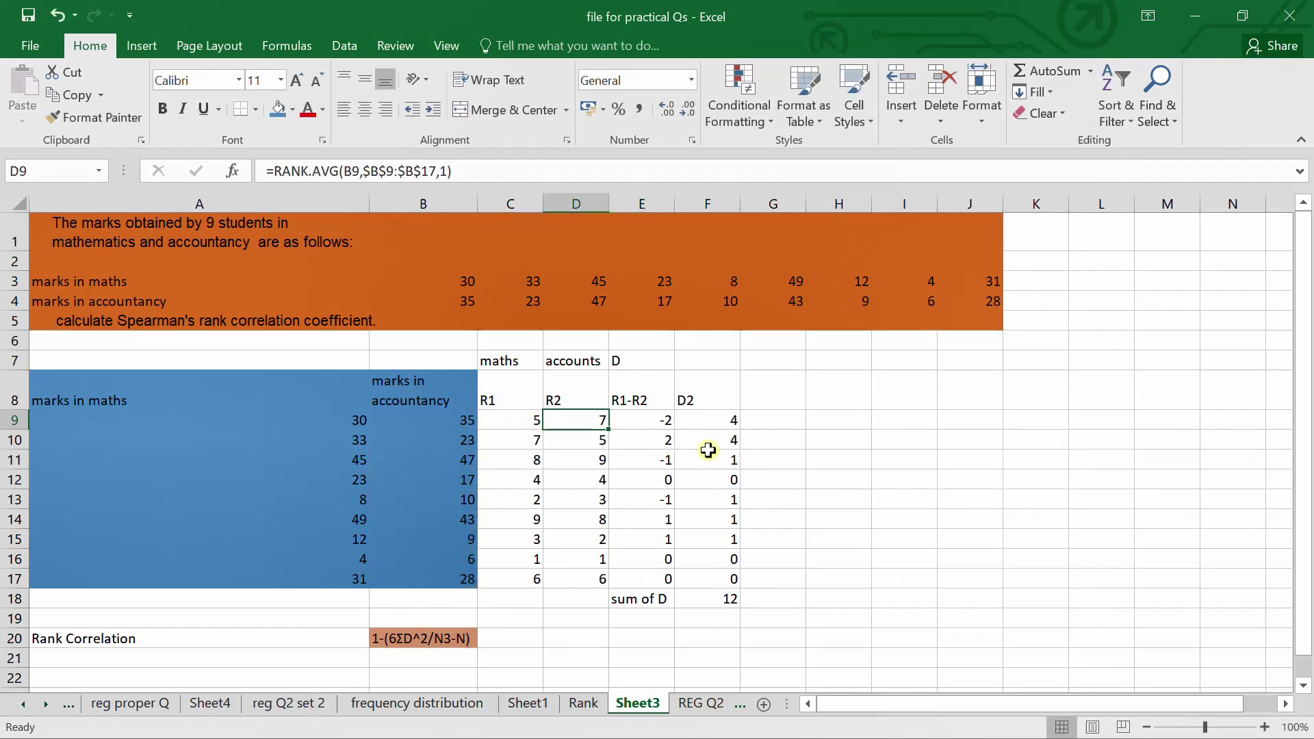
double_click(646, 409)
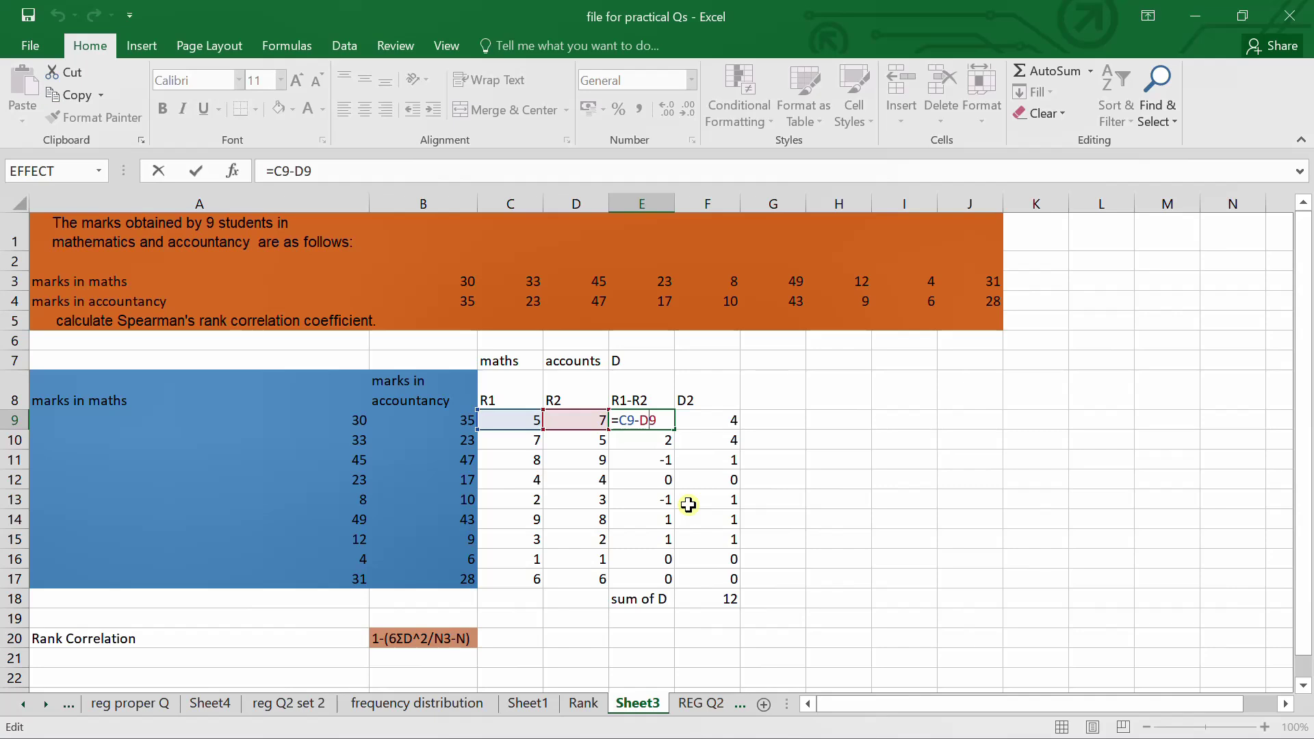
key("Escape")
left_click(705, 415)
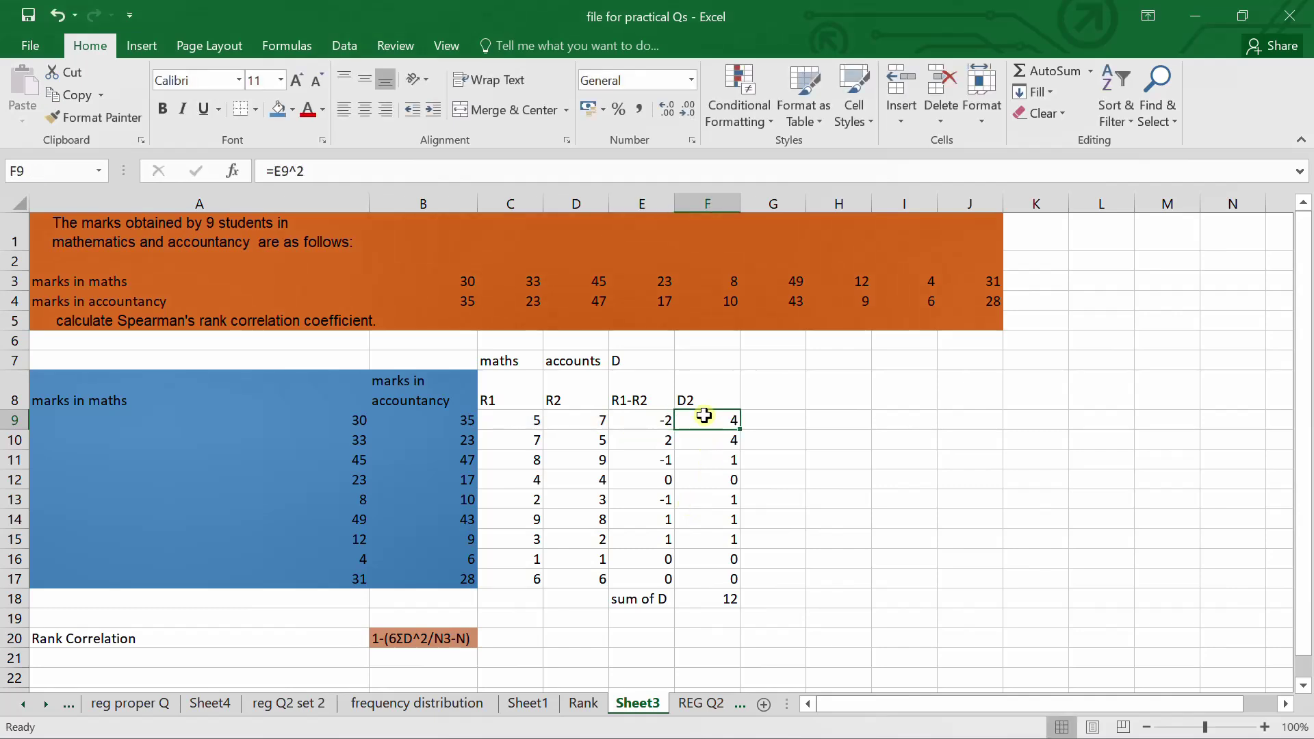
type("=E9^2")
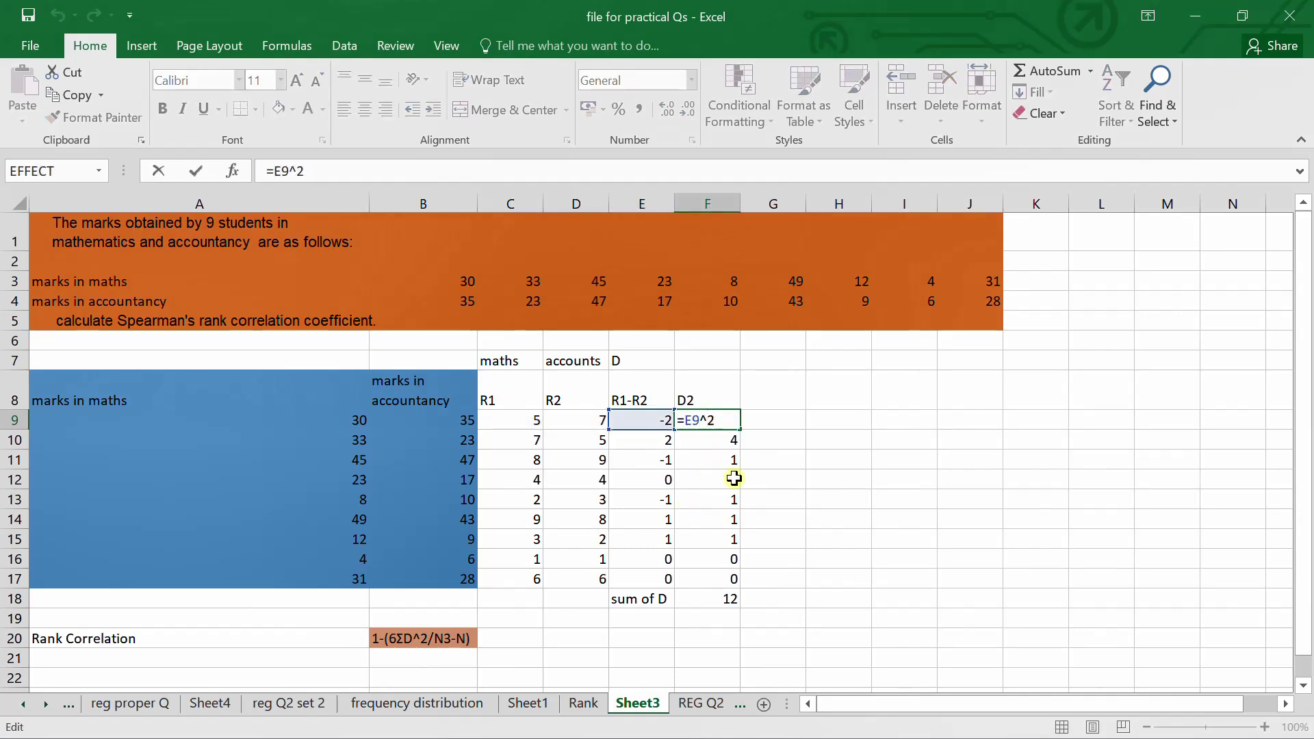
key("ctrl+Return")
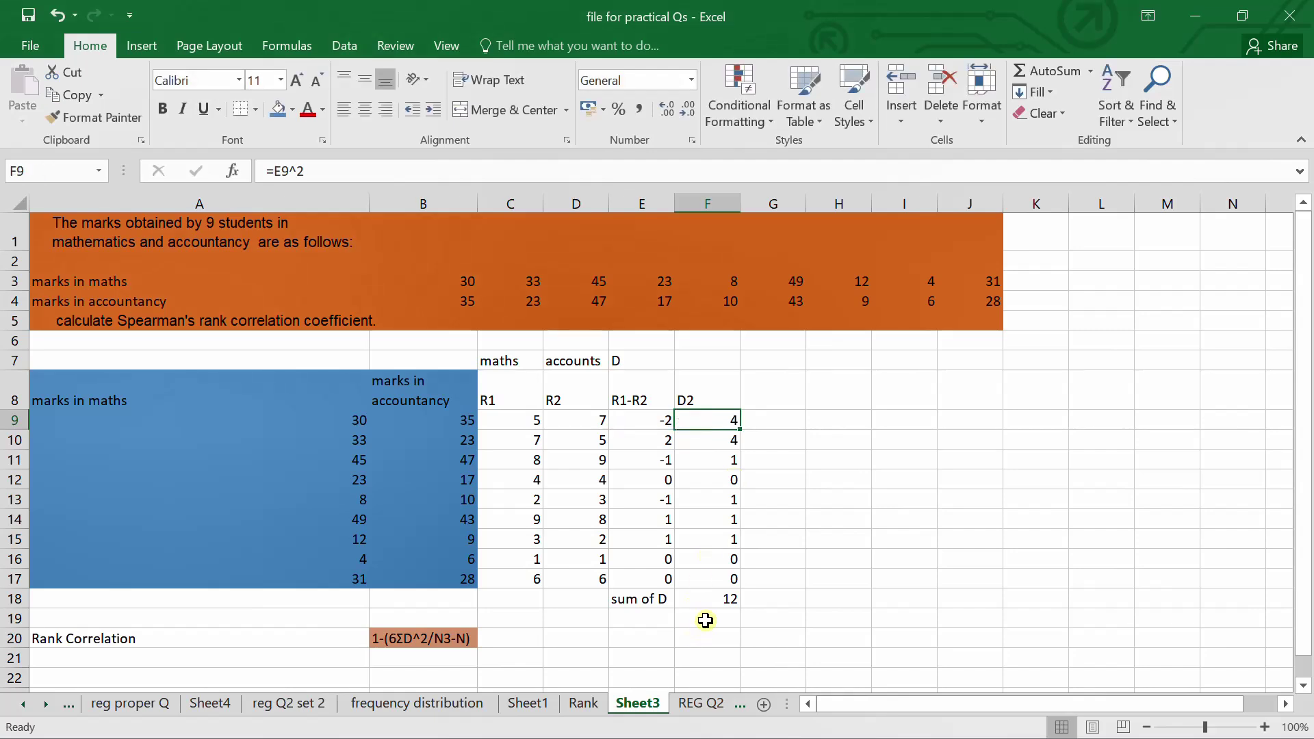
Label cell E20 as N and enter 9 as the number of students in F20
left_click(415, 656)
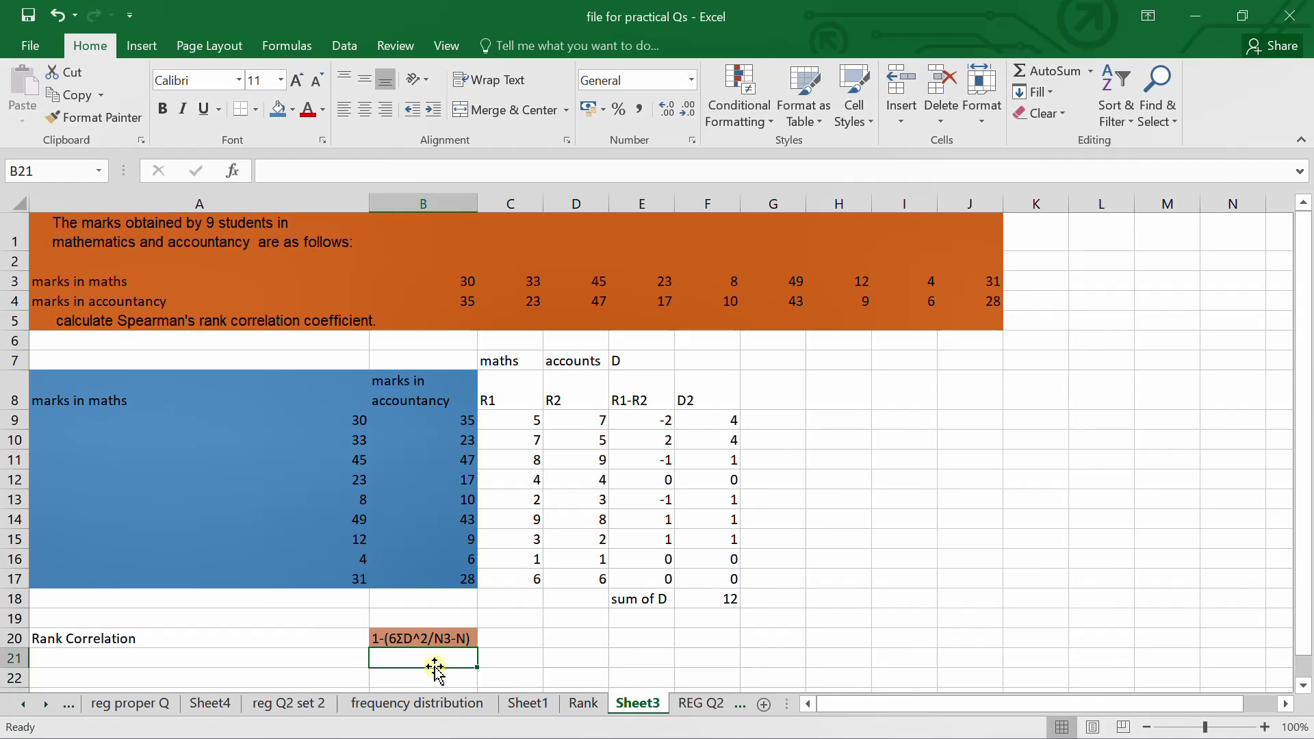
left_click(649, 636)
type("N")
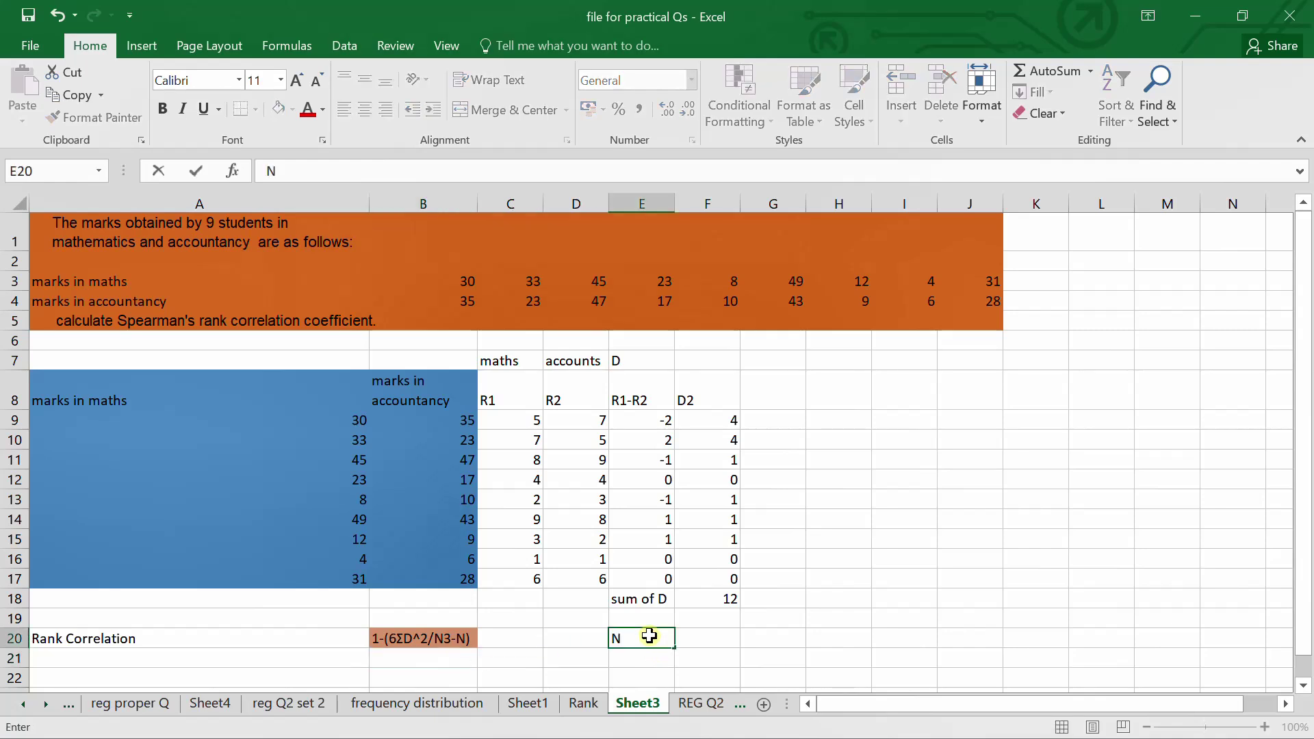
key("Return")
left_click(649, 636)
key("Right")
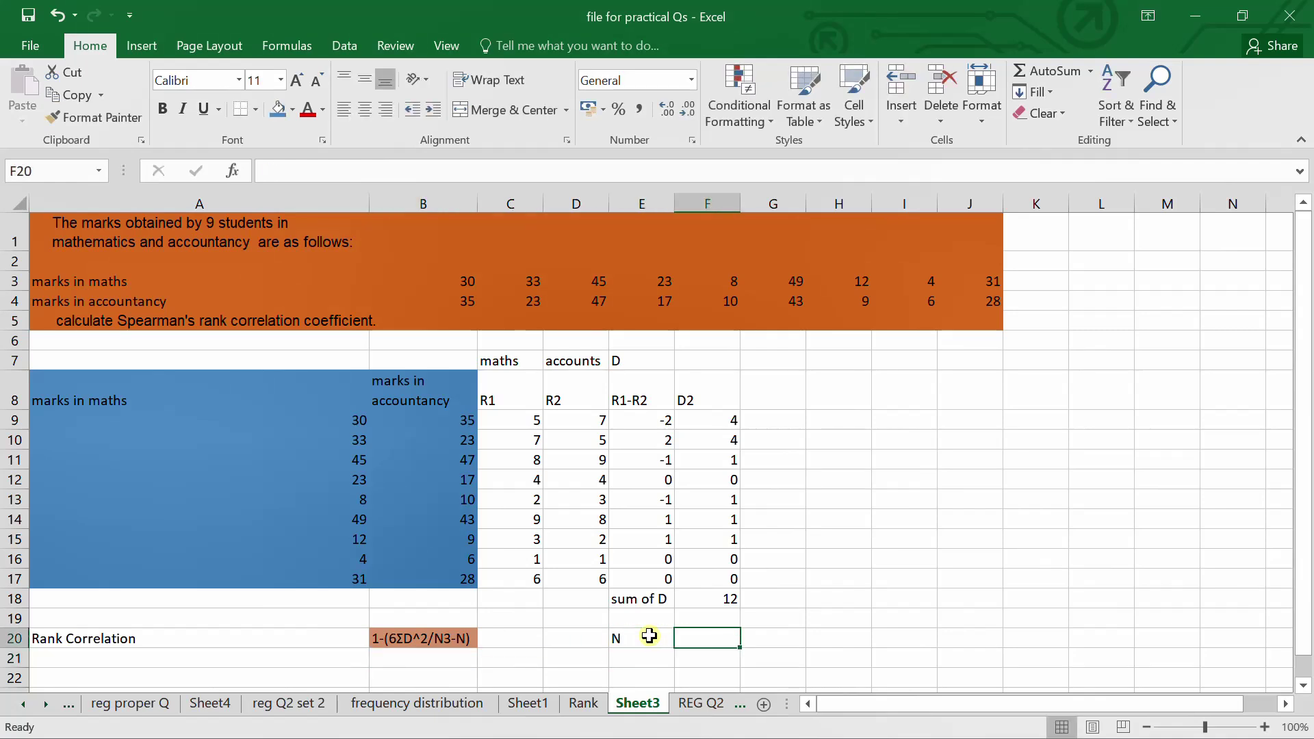
type("9")
key("Return")
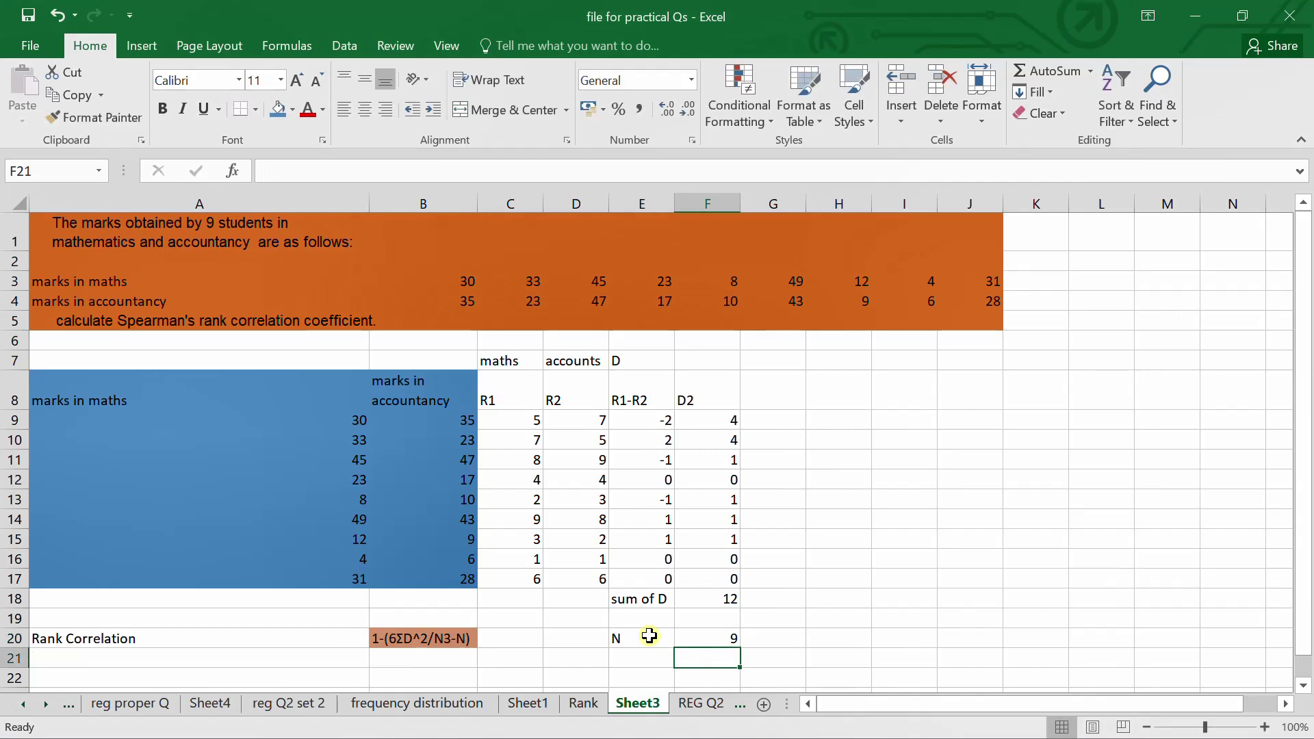
Label cell E21 as N^3 and calculate the cube of N in F21 with =F20^3
key("Left")
type("N")
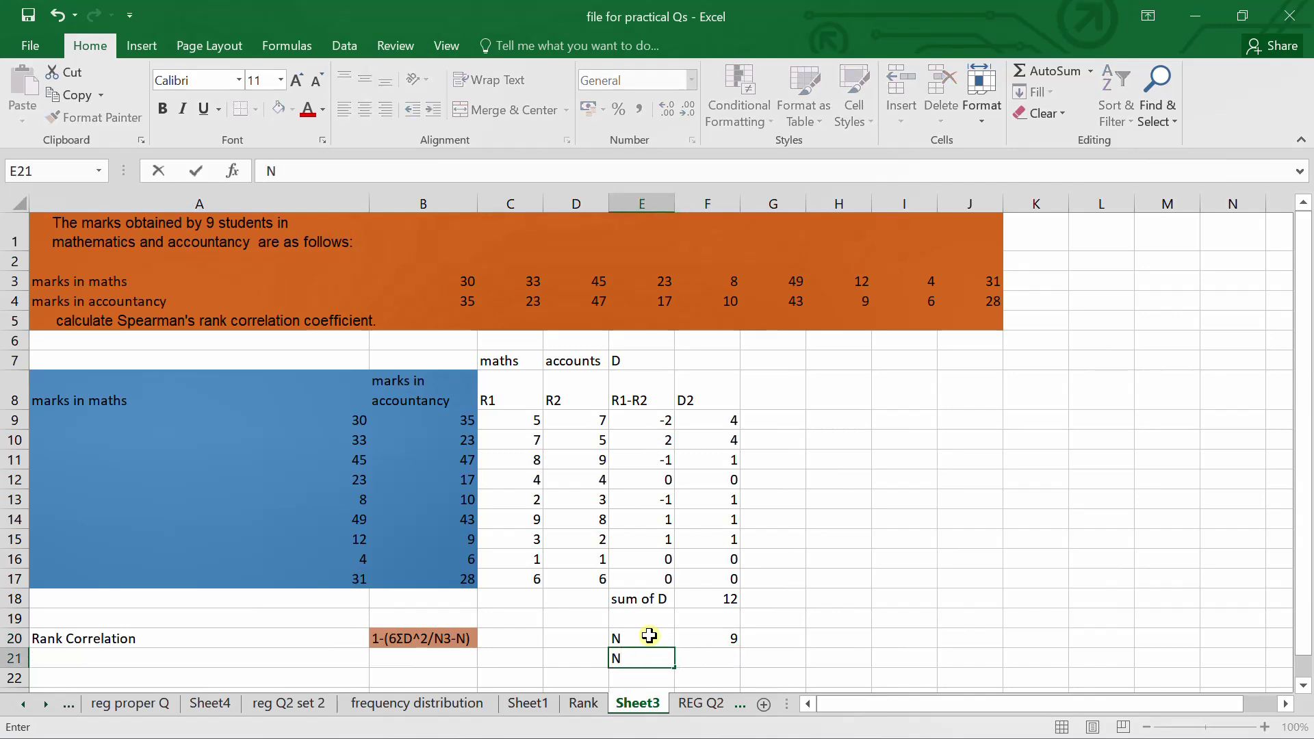
type("^3")
key("Right")
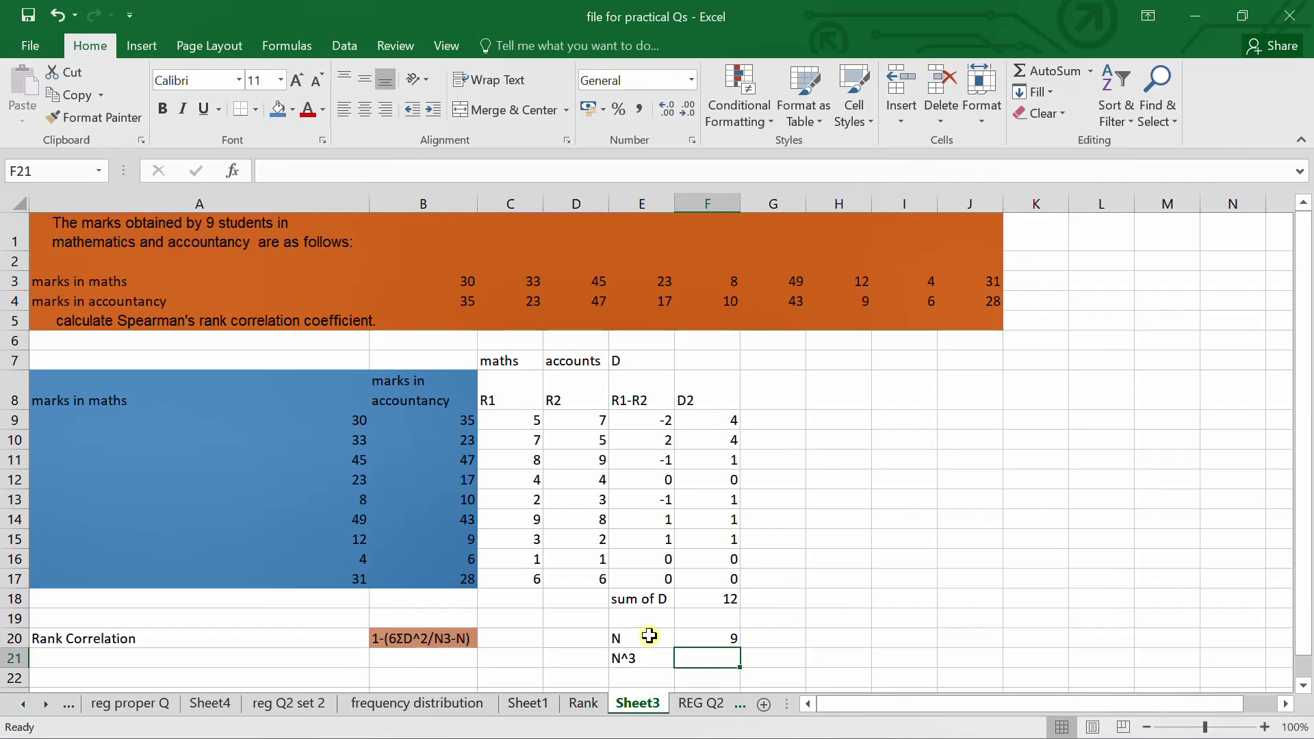
type("=")
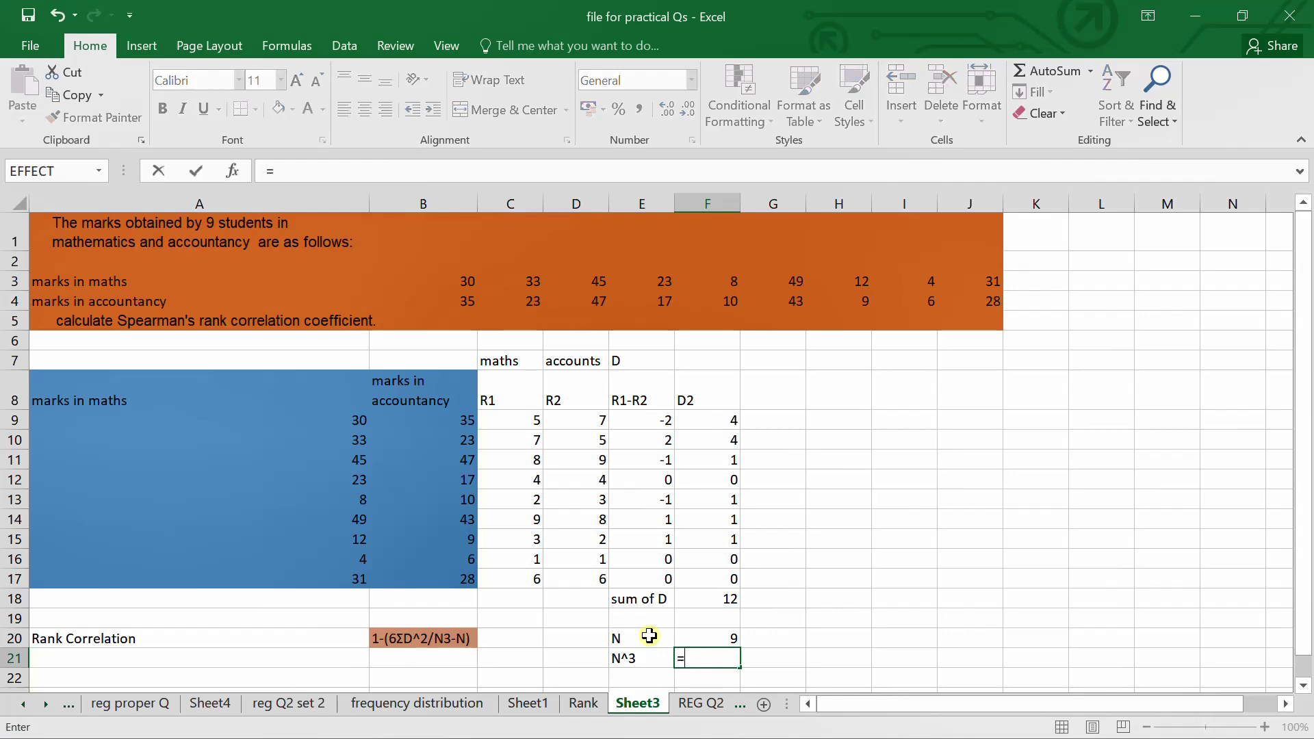
left_click(691, 638)
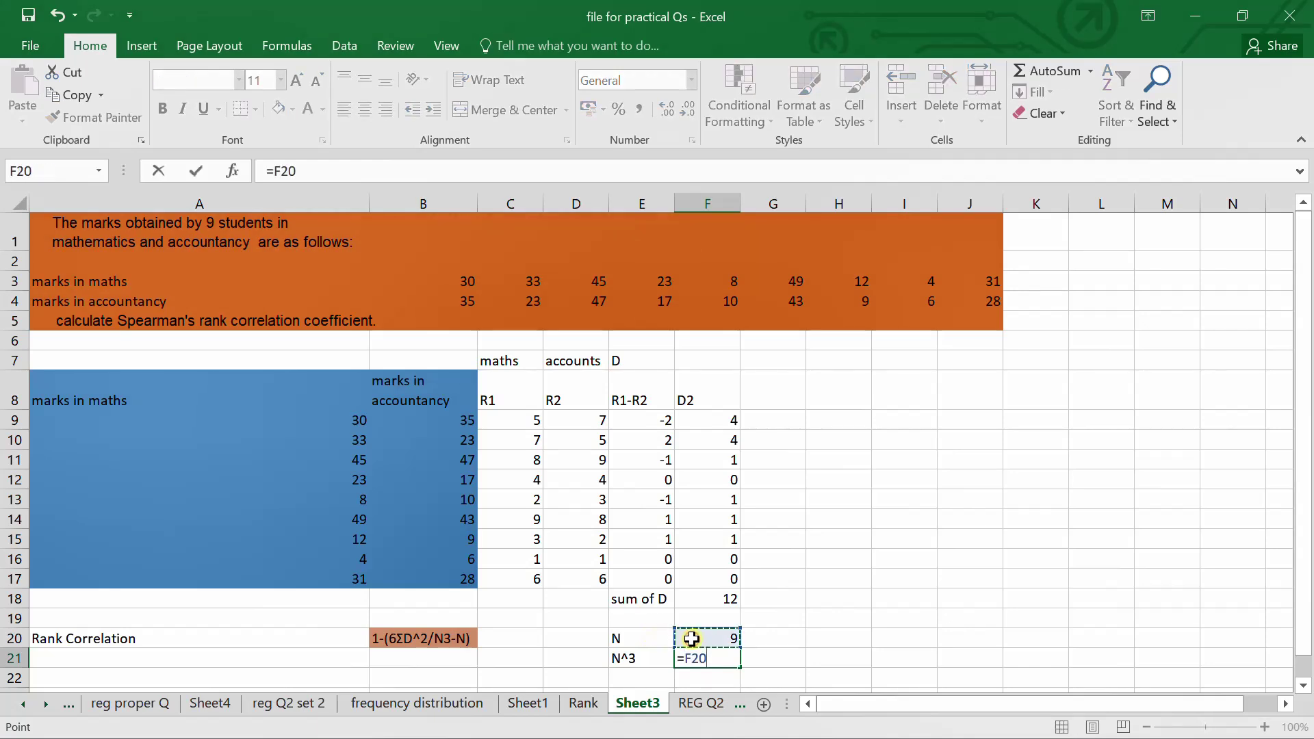
type("^3")
key("Return")
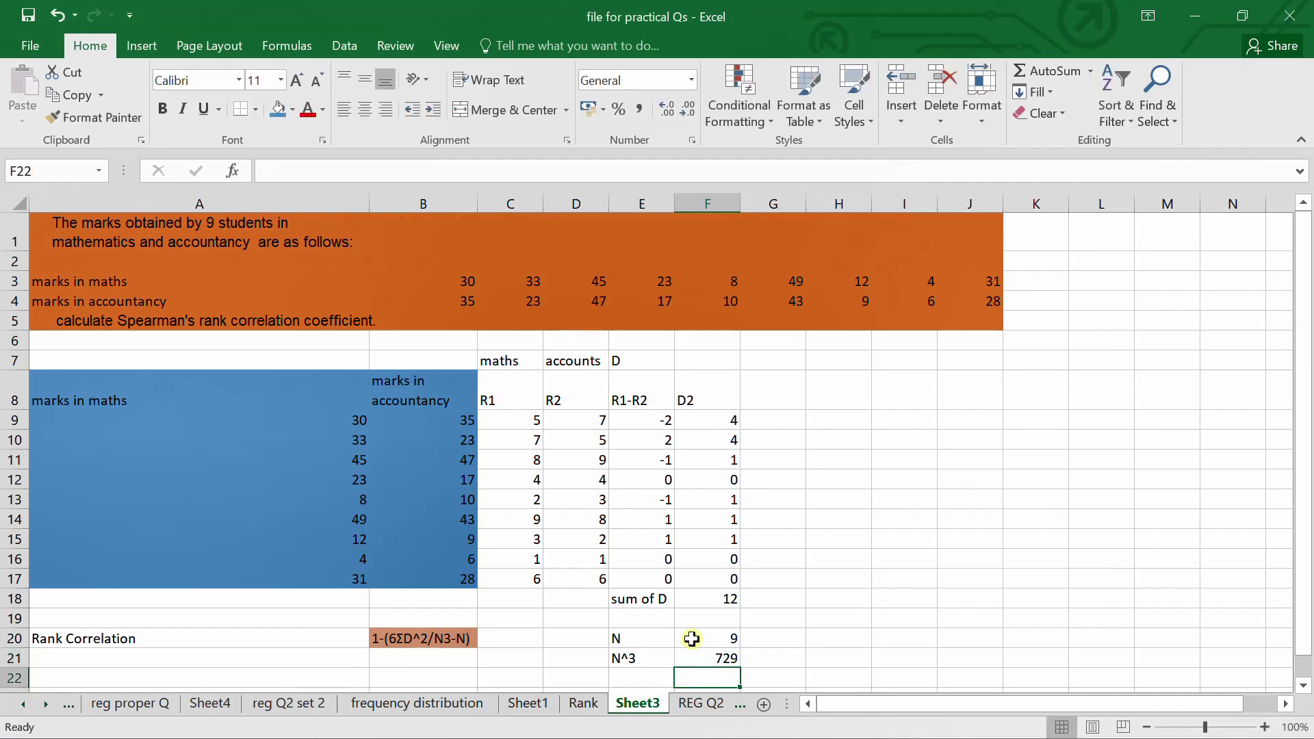
Label cell E22 below the N^3 row as N^3 - N
key("Left")
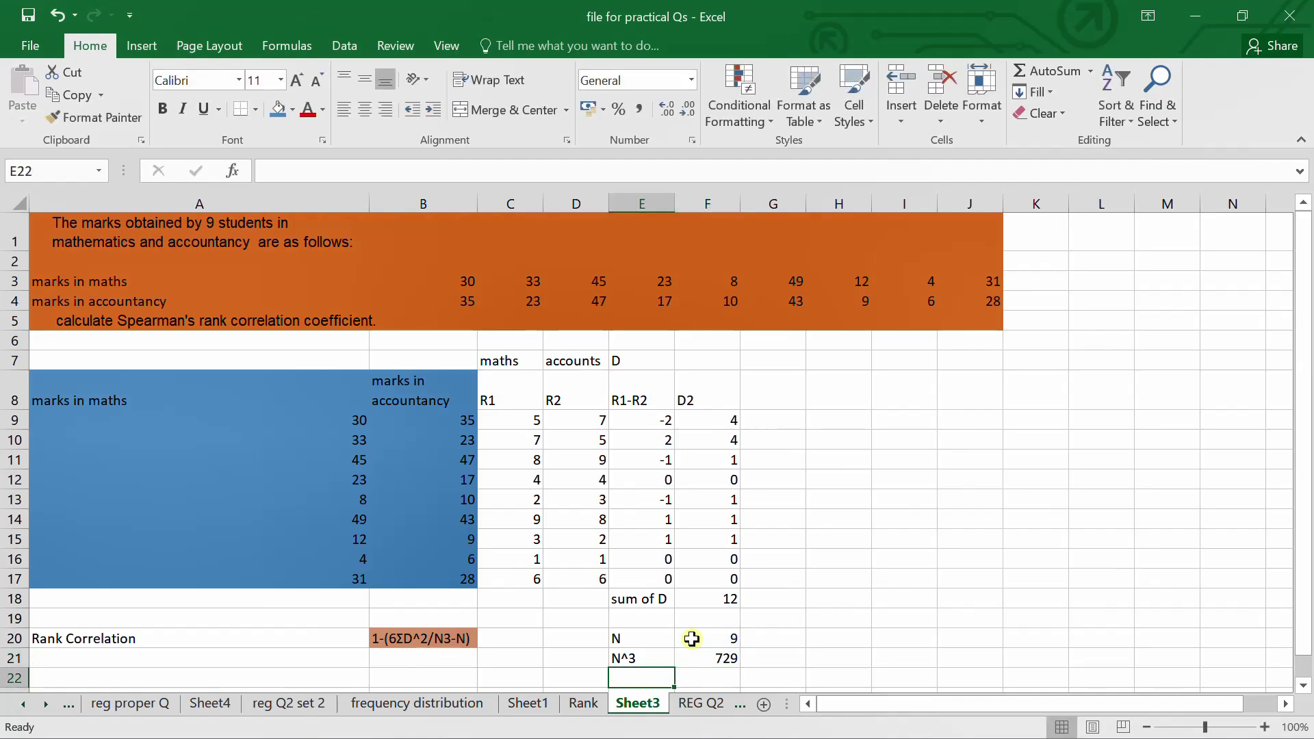
scroll(691, 639, "down", 1)
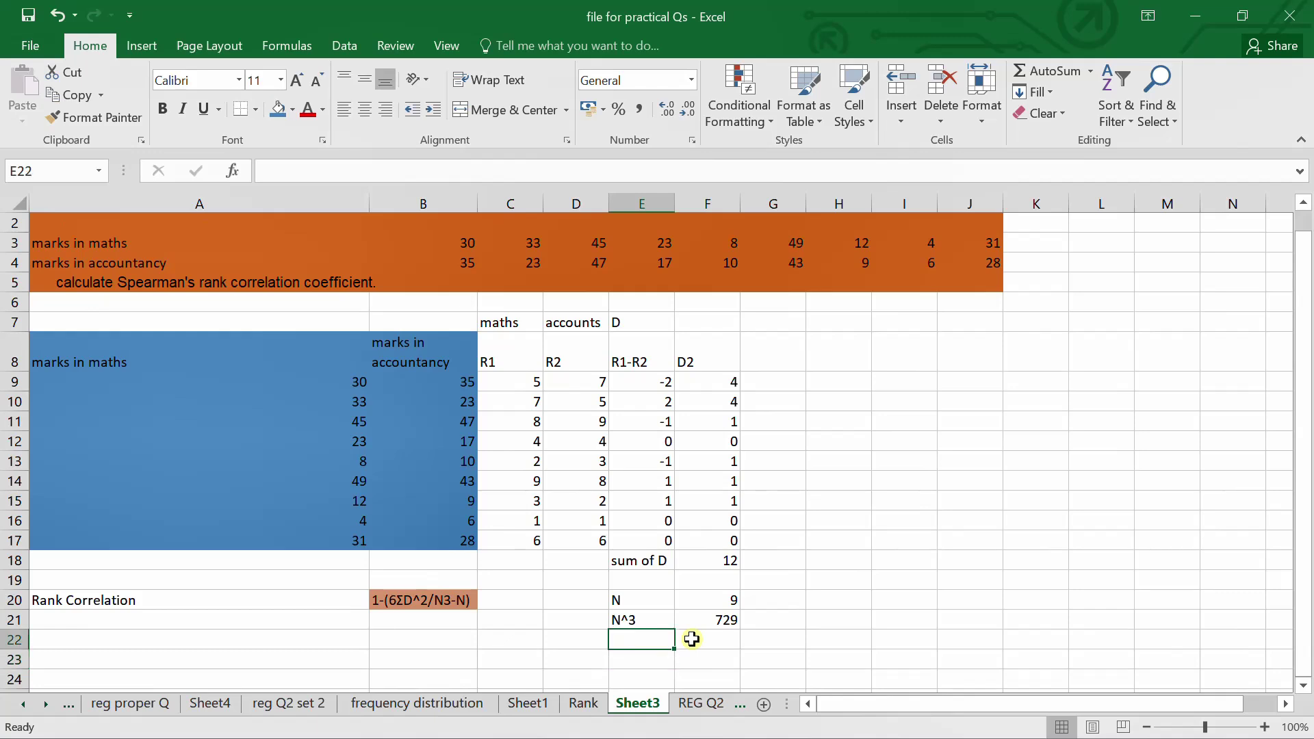
type("N63")
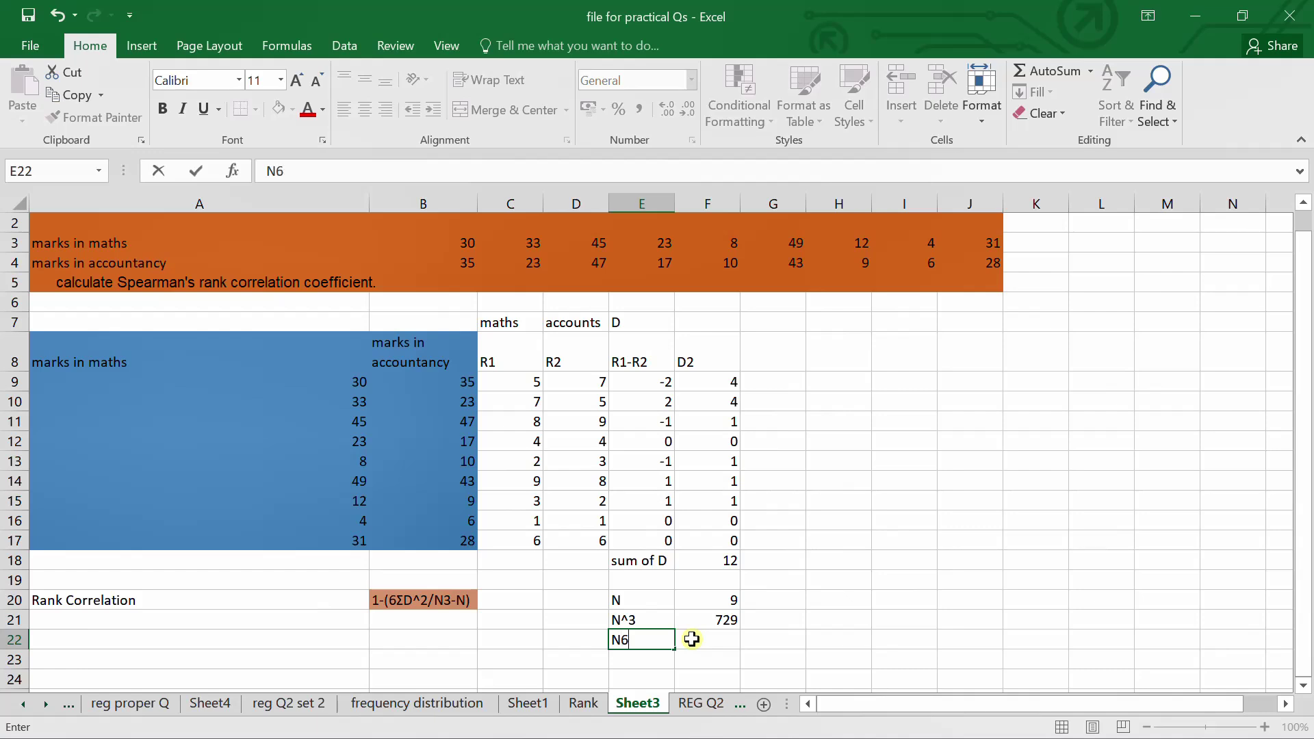
key("BackSpace")
key("BackSpace")
type("^3 - N")
key("Return")
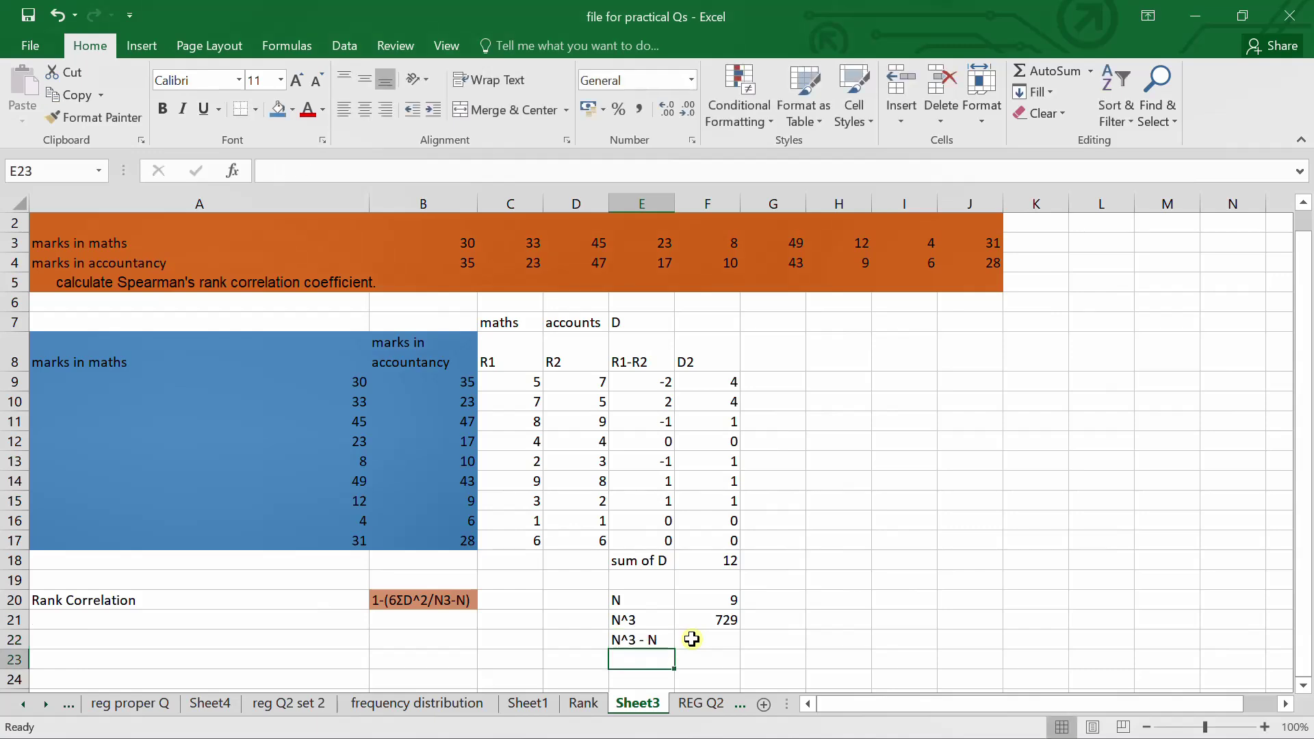
Calculate N^3 - N in F22 with the formula =F21-F20
left_click(692, 639)
type("=")
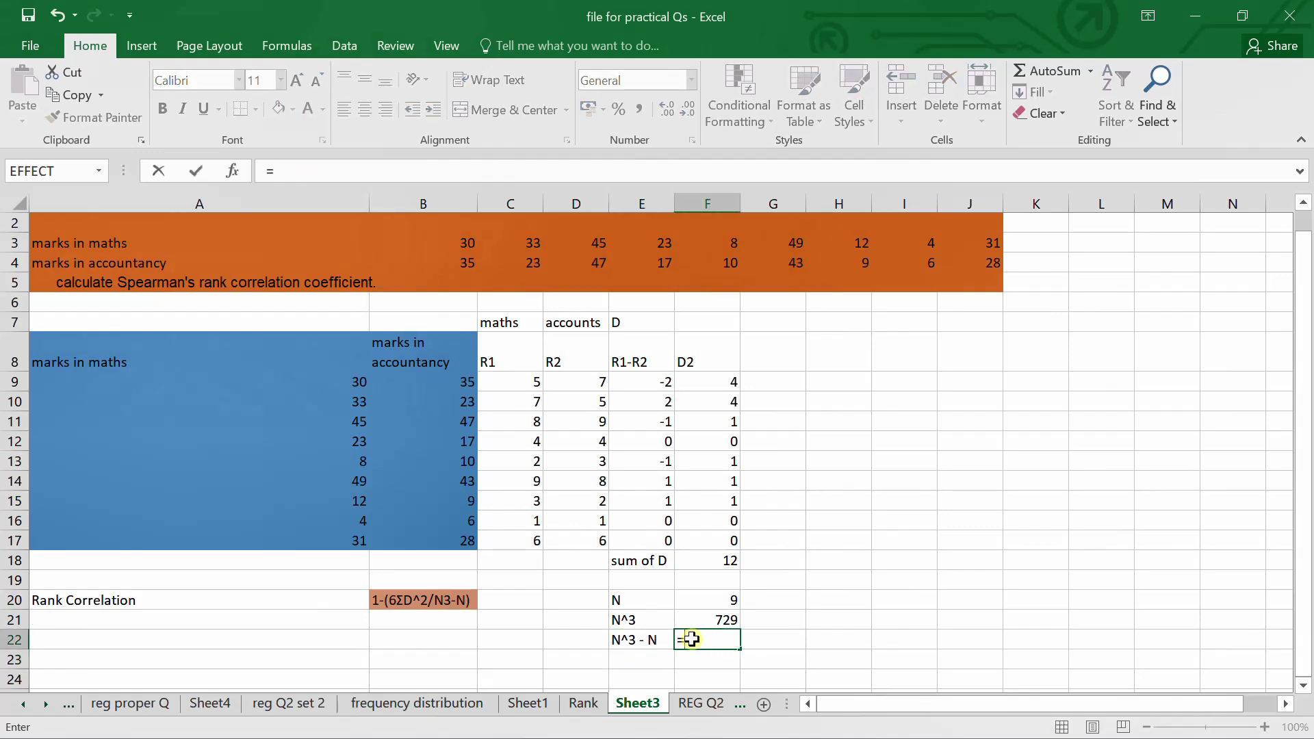
left_click(698, 619)
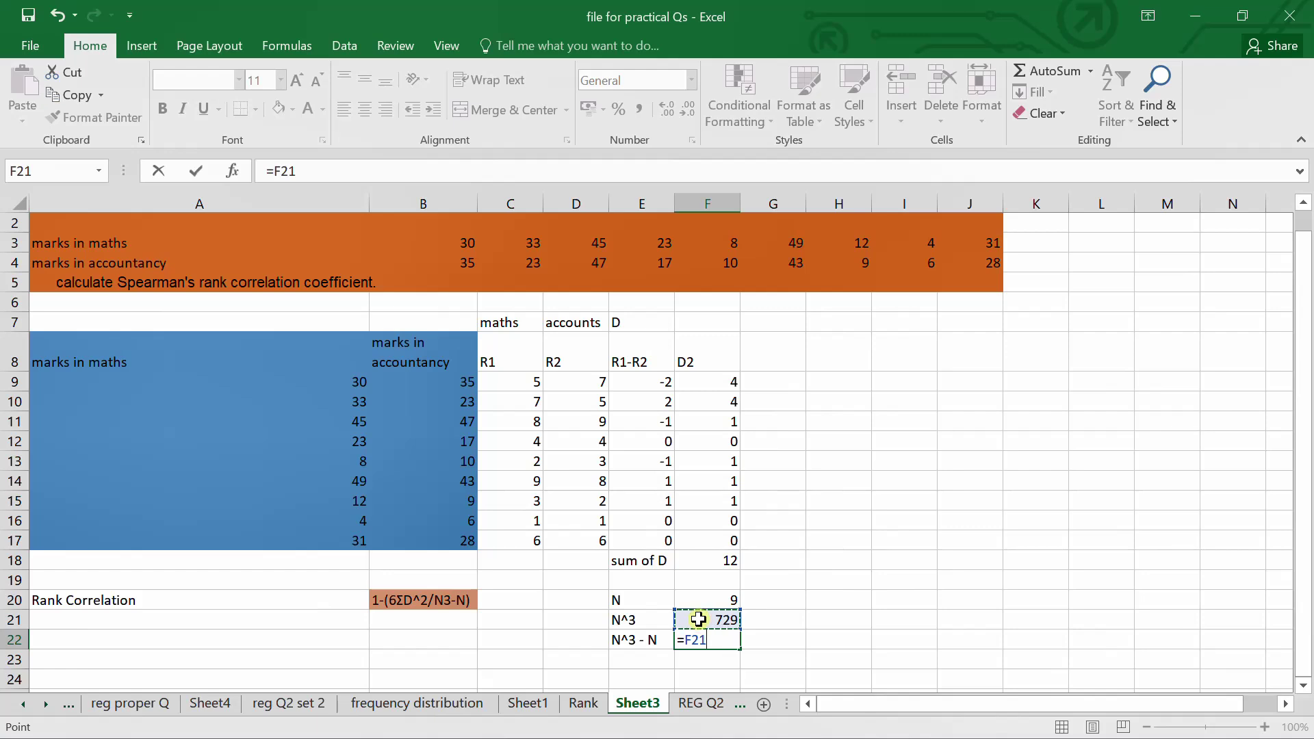
type("-")
left_click(700, 597)
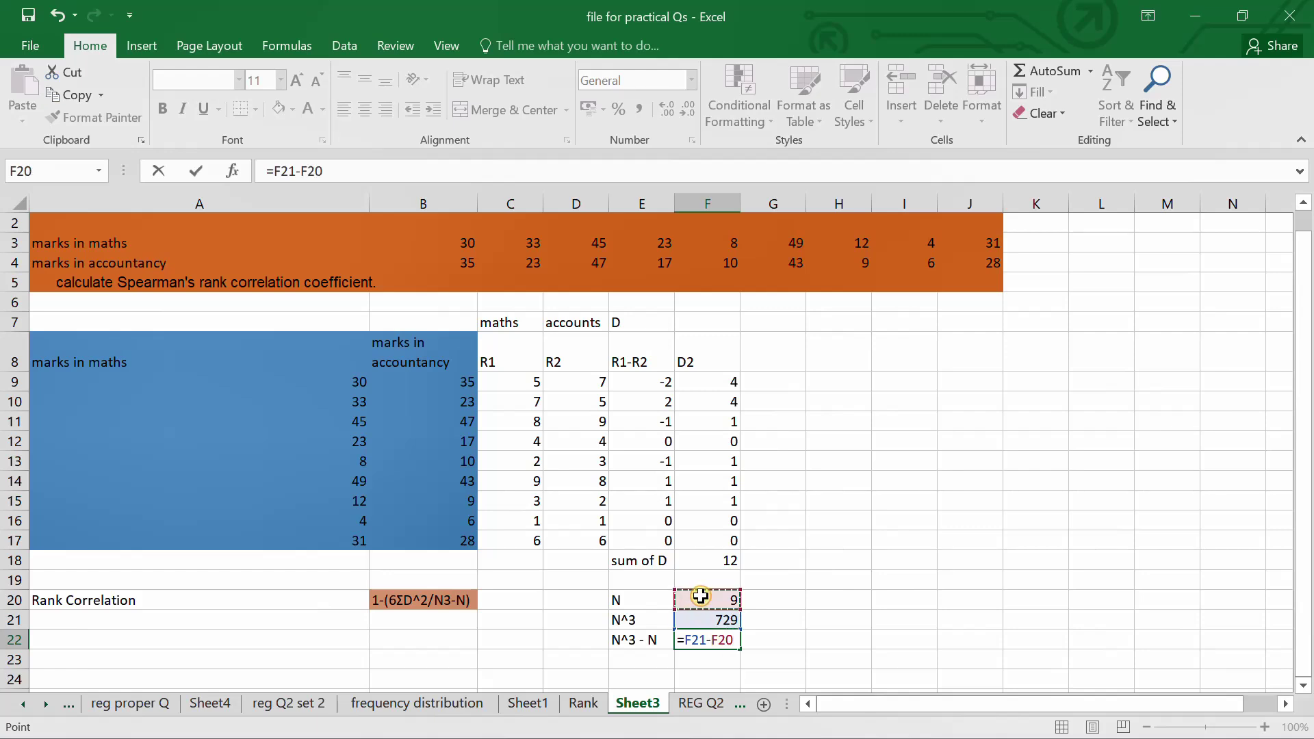
key("Return")
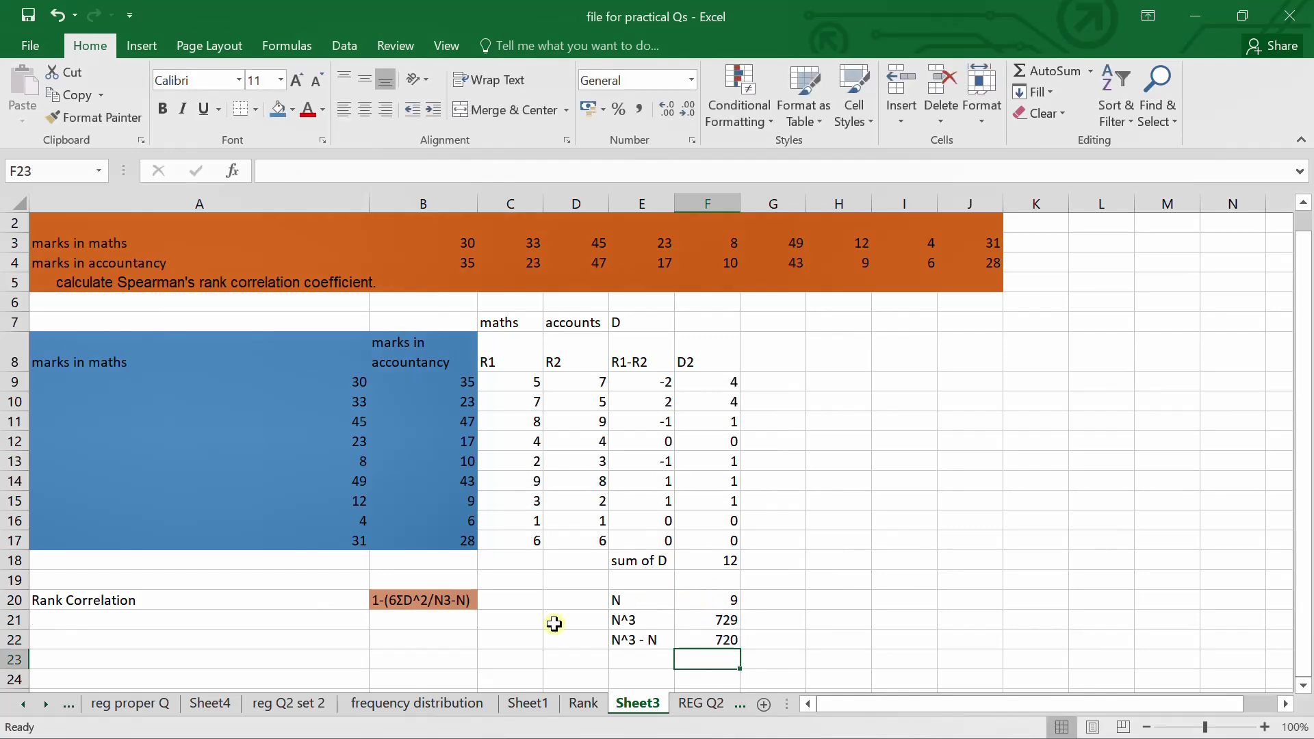
Copy the 6ΣD^2 part of the rank correlation formula text in B20 into E23 as a label
left_click(636, 662)
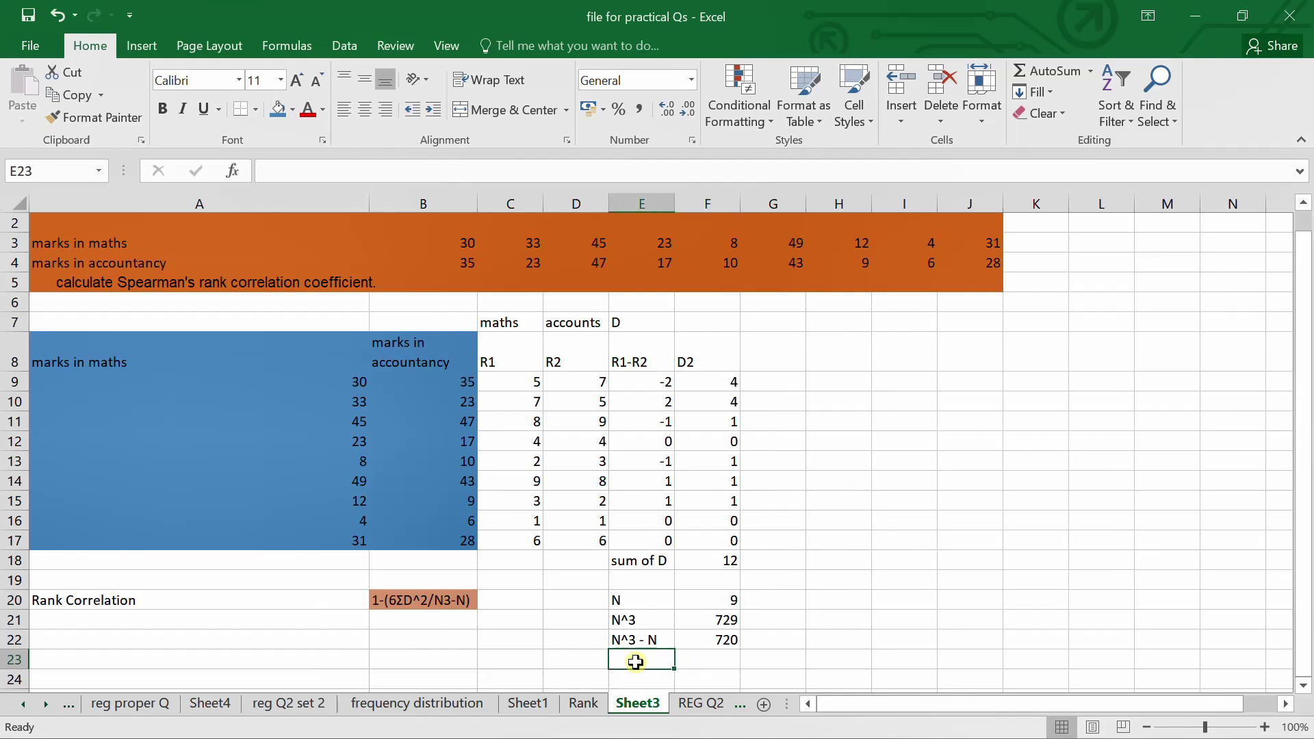
left_click(406, 600)
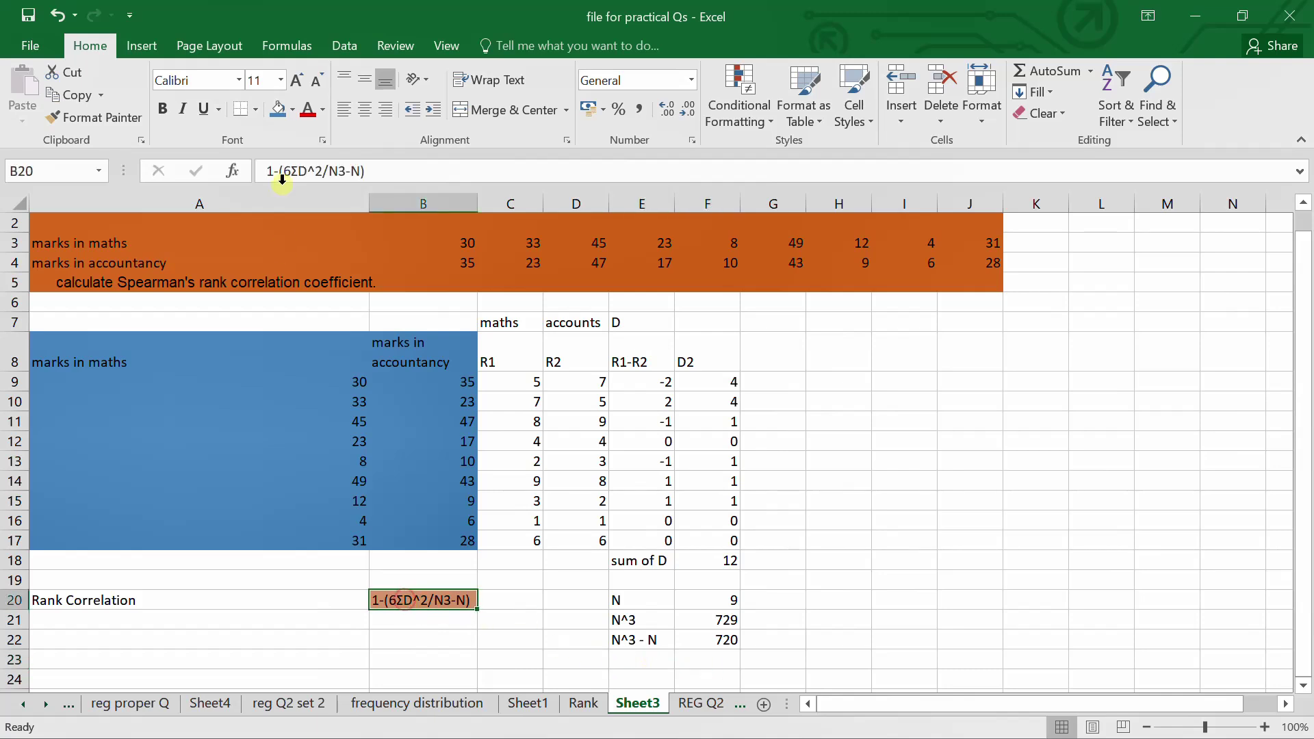
left_click_drag(283, 172, 318, 171)
key("ctrl+c")
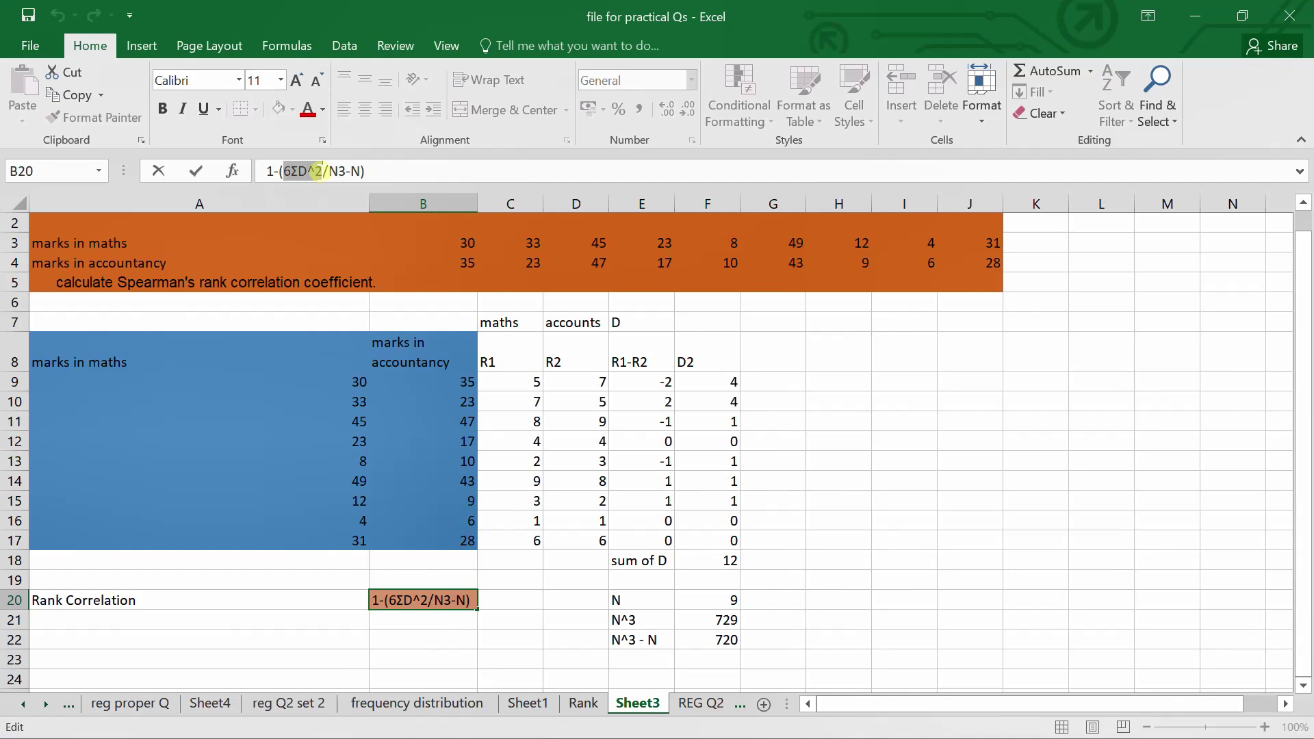
left_click(629, 661)
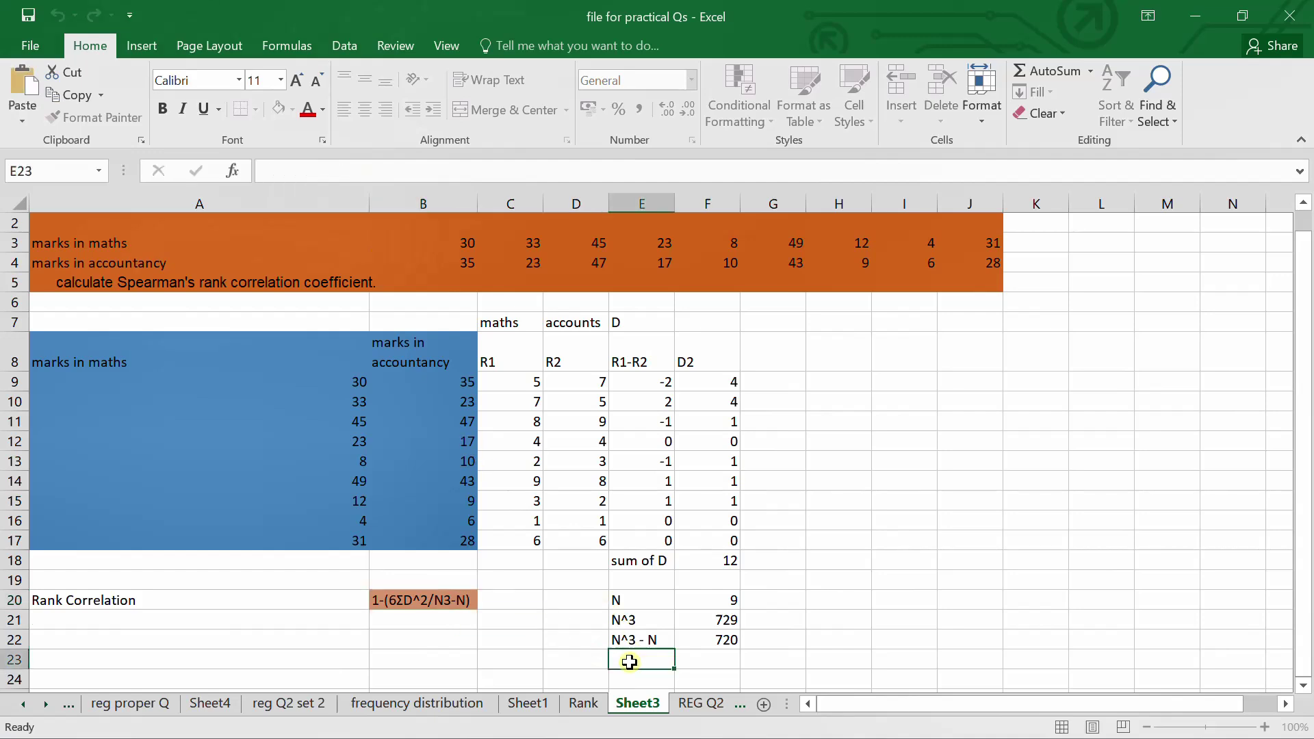
key("ctrl+v")
Calculate six times the sum of squared differences in F23 with =6*F18
left_click(705, 660)
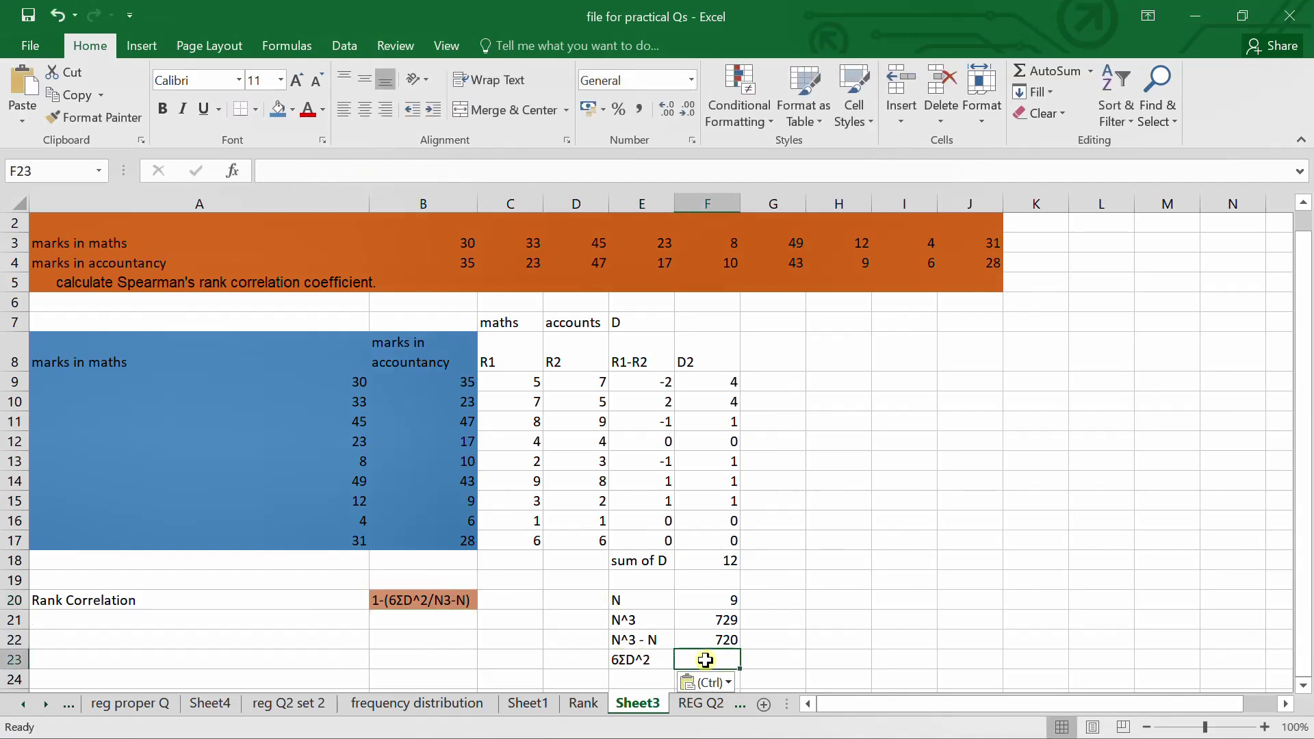
type("=6")
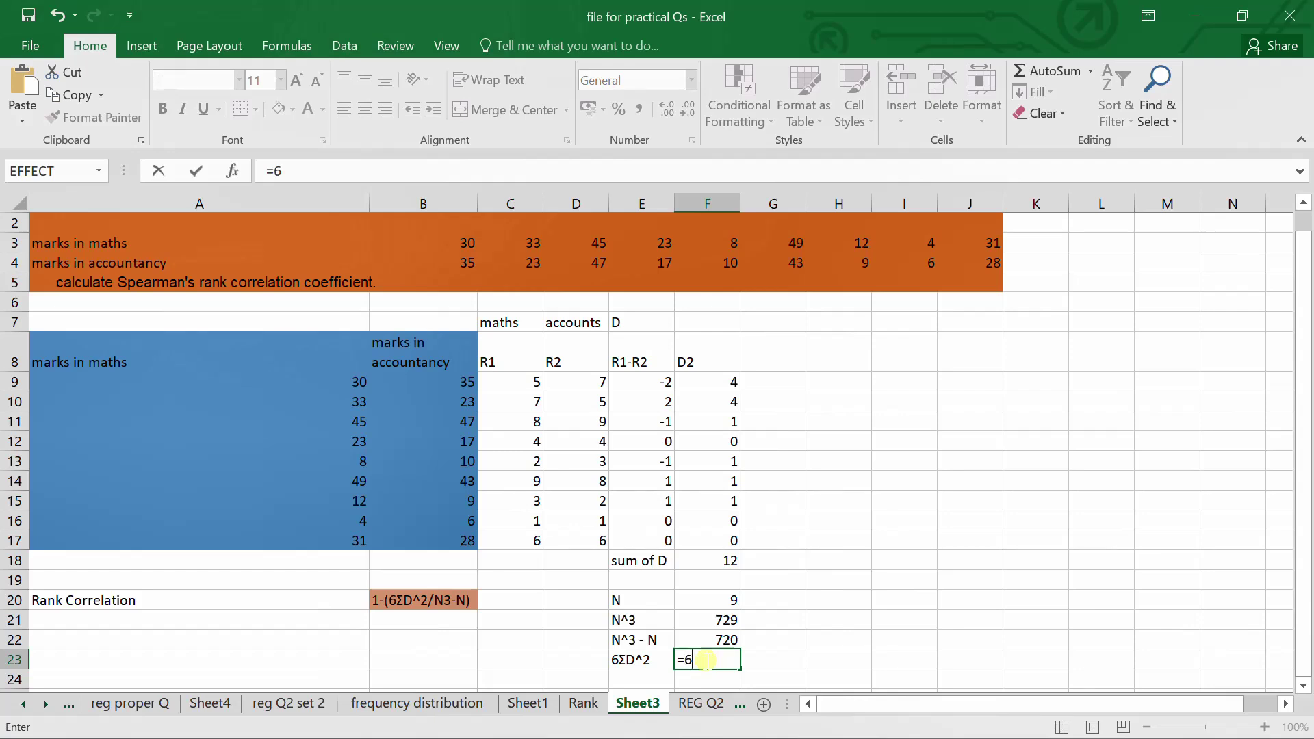
type("*")
left_click(713, 565)
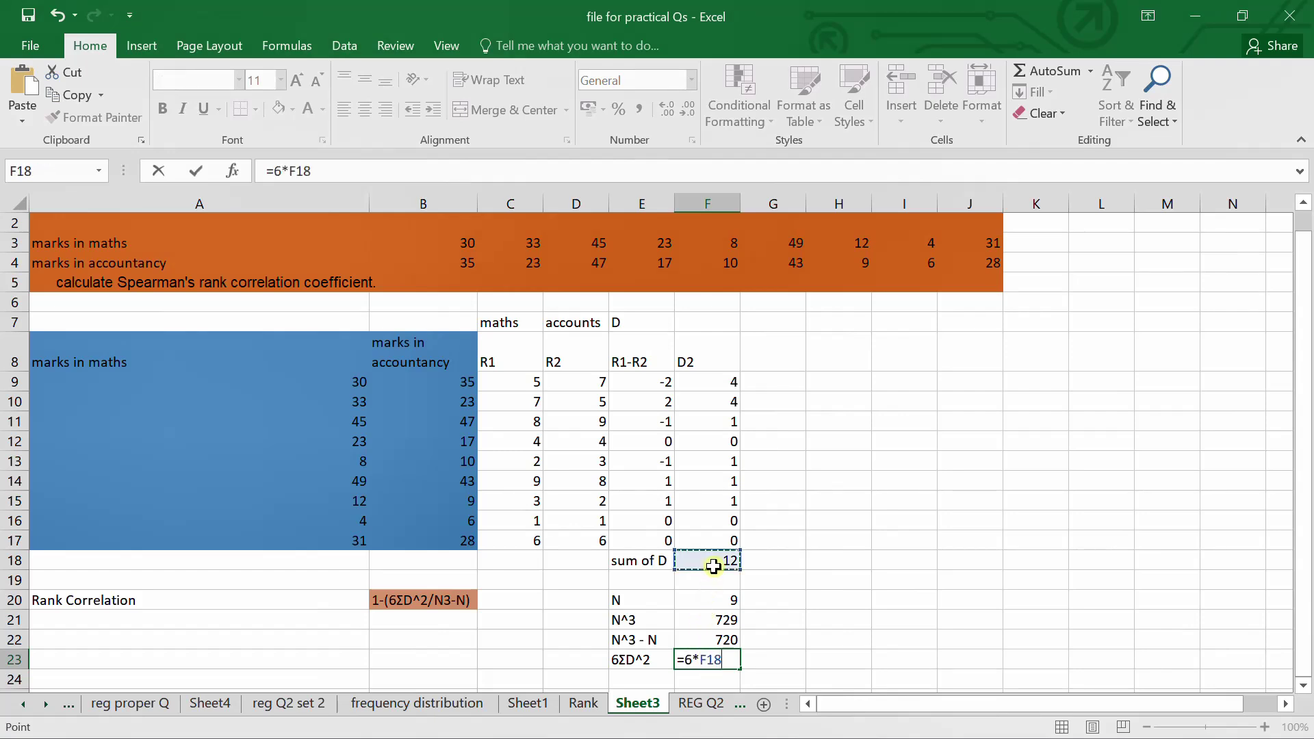
key("Return")
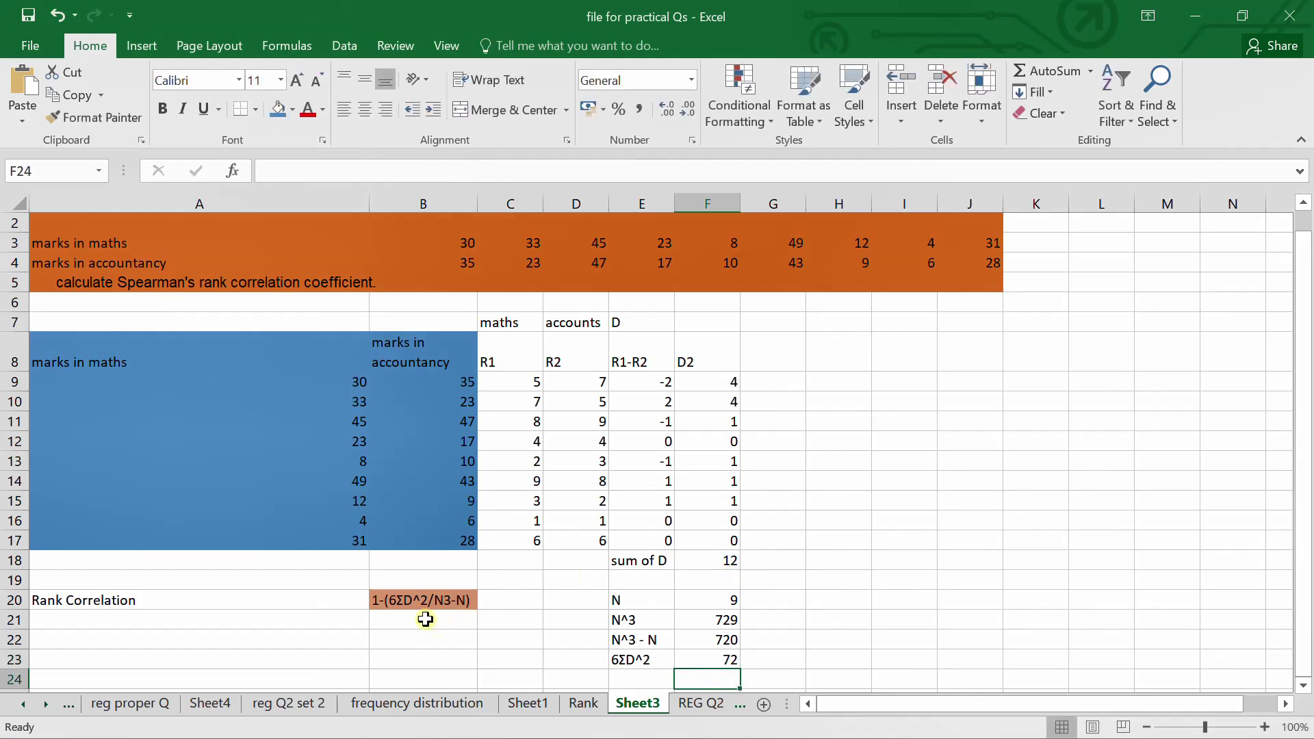
Calculate the rank correlation coefficient in B21 with the formula =1-(F23/F22)
left_click(397, 625)
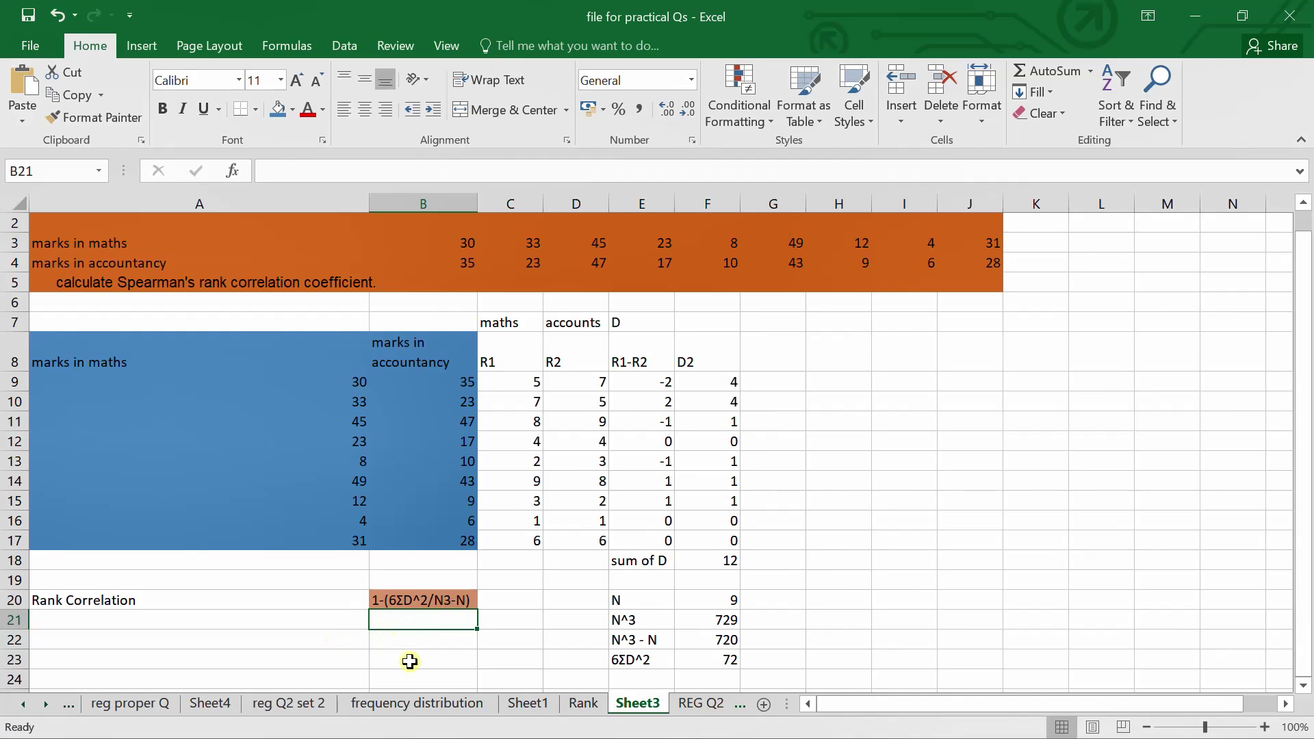
type("=")
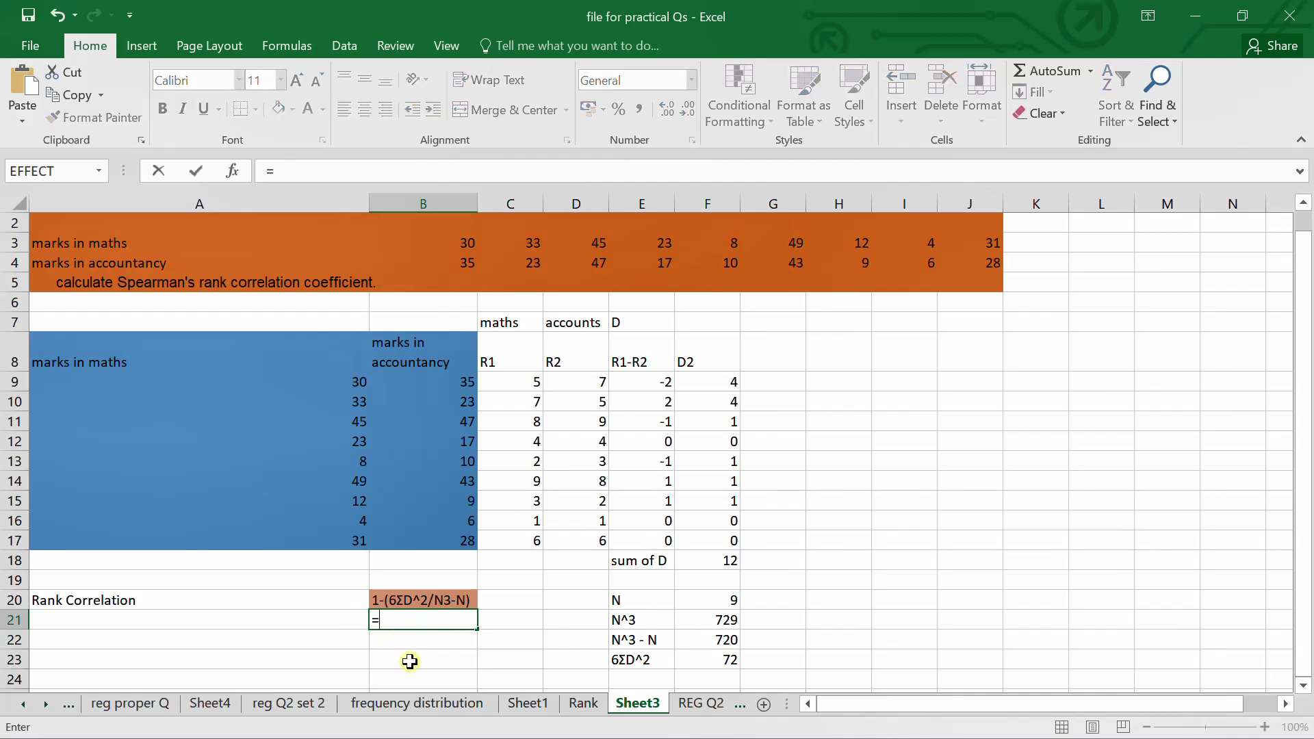
type("1-(")
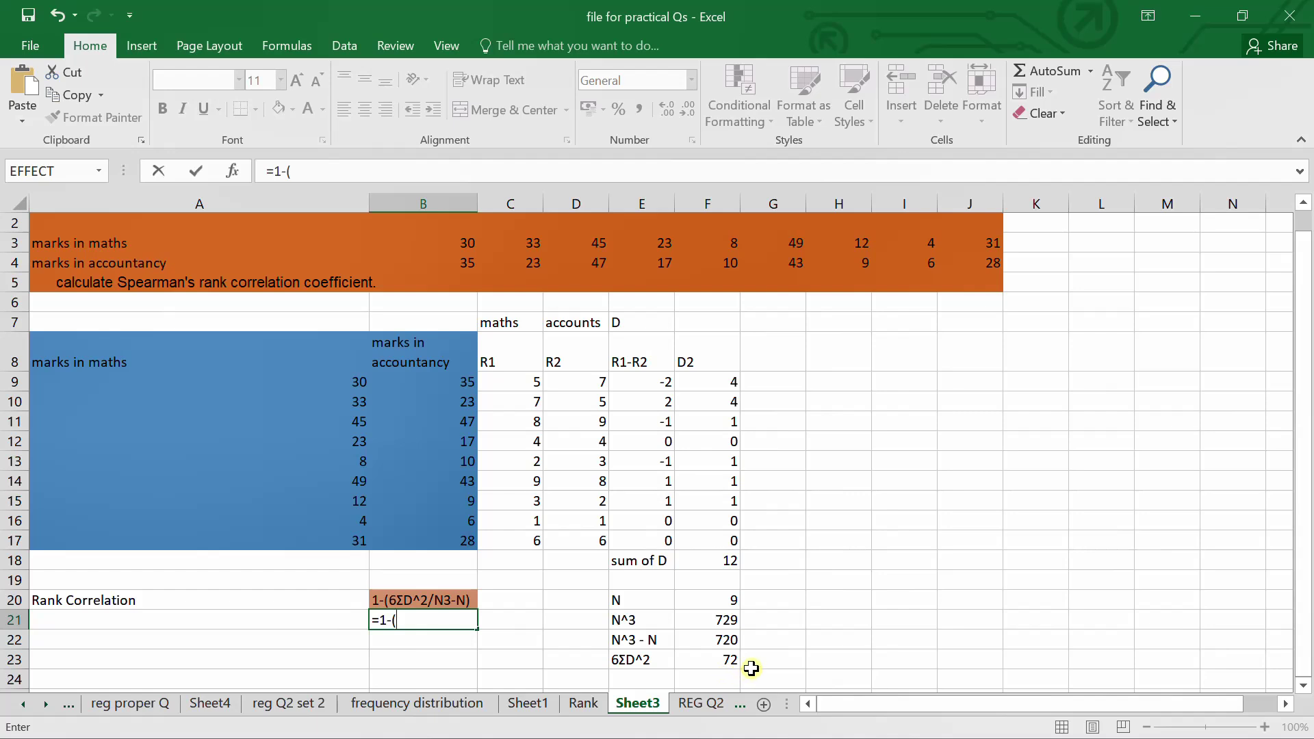
left_click(719, 662)
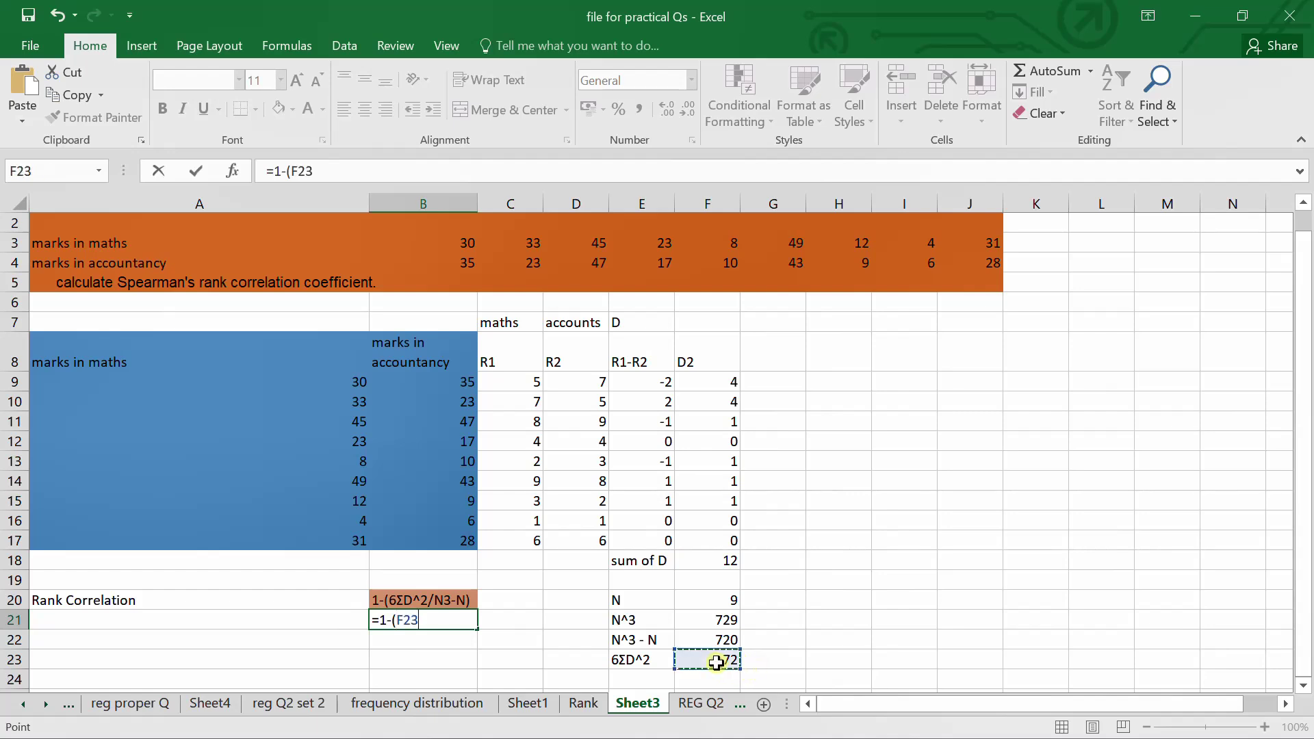
type("/")
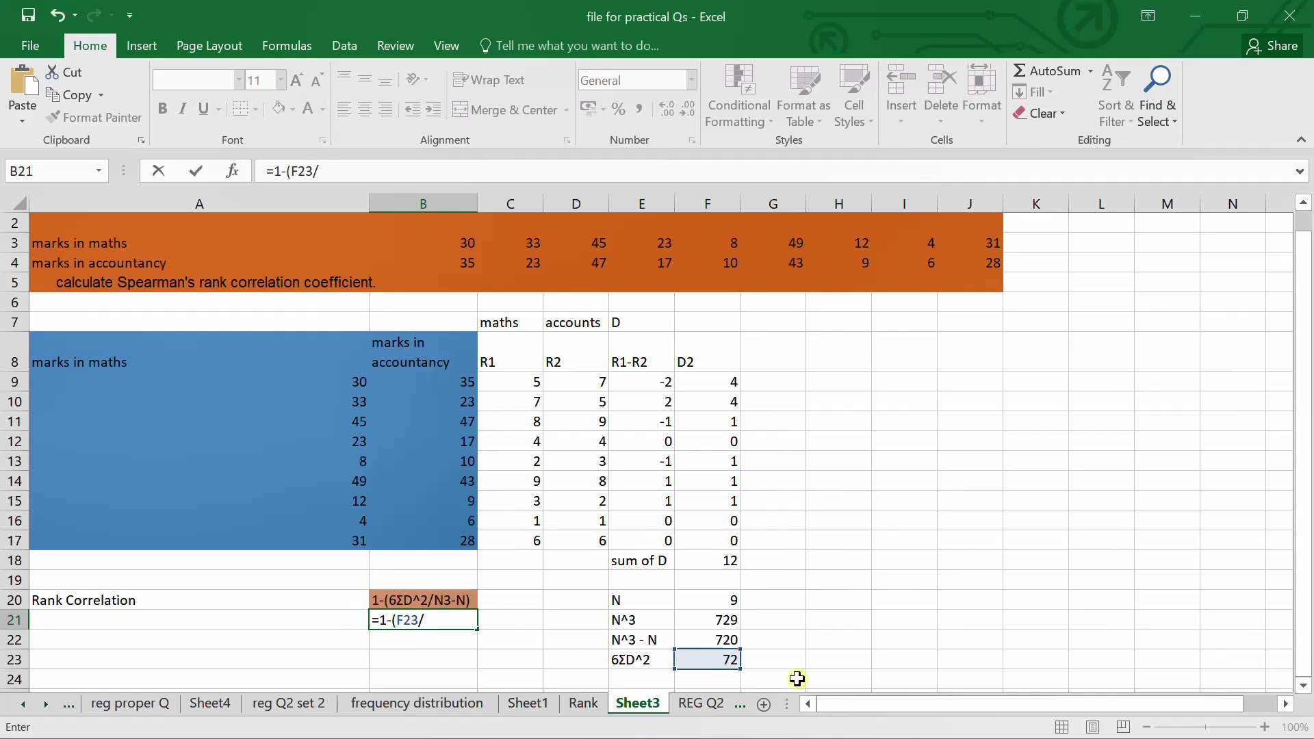
left_click(717, 637)
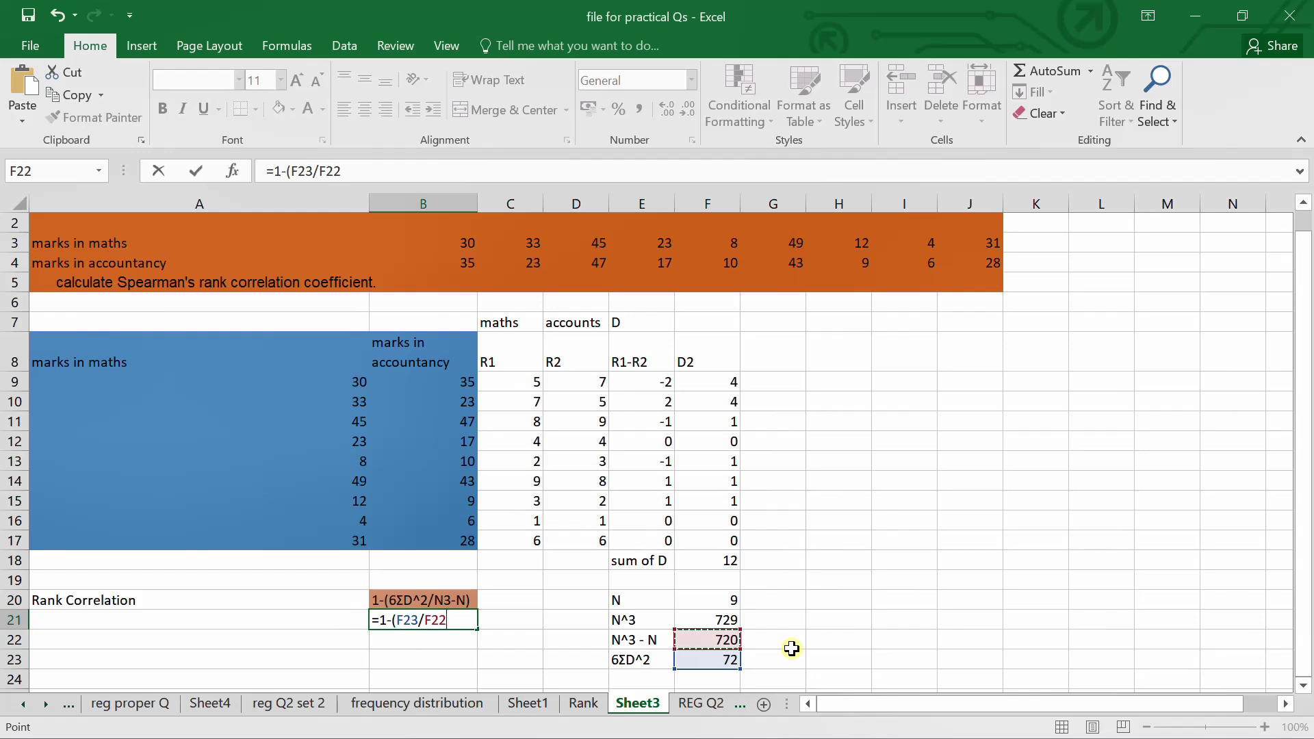
type(")")
key("Return")
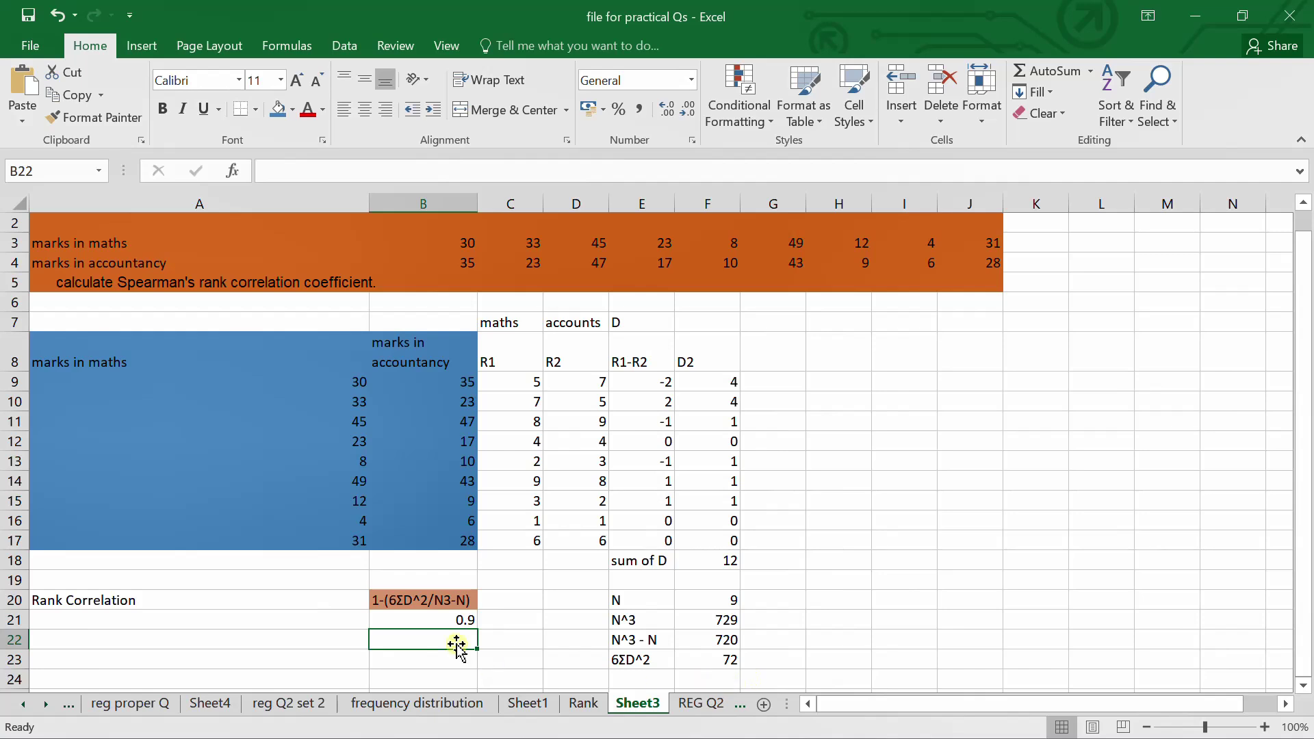
Review the rank correlation formula in B21 and its cell references
left_click(440, 618)
double_click(439, 618)
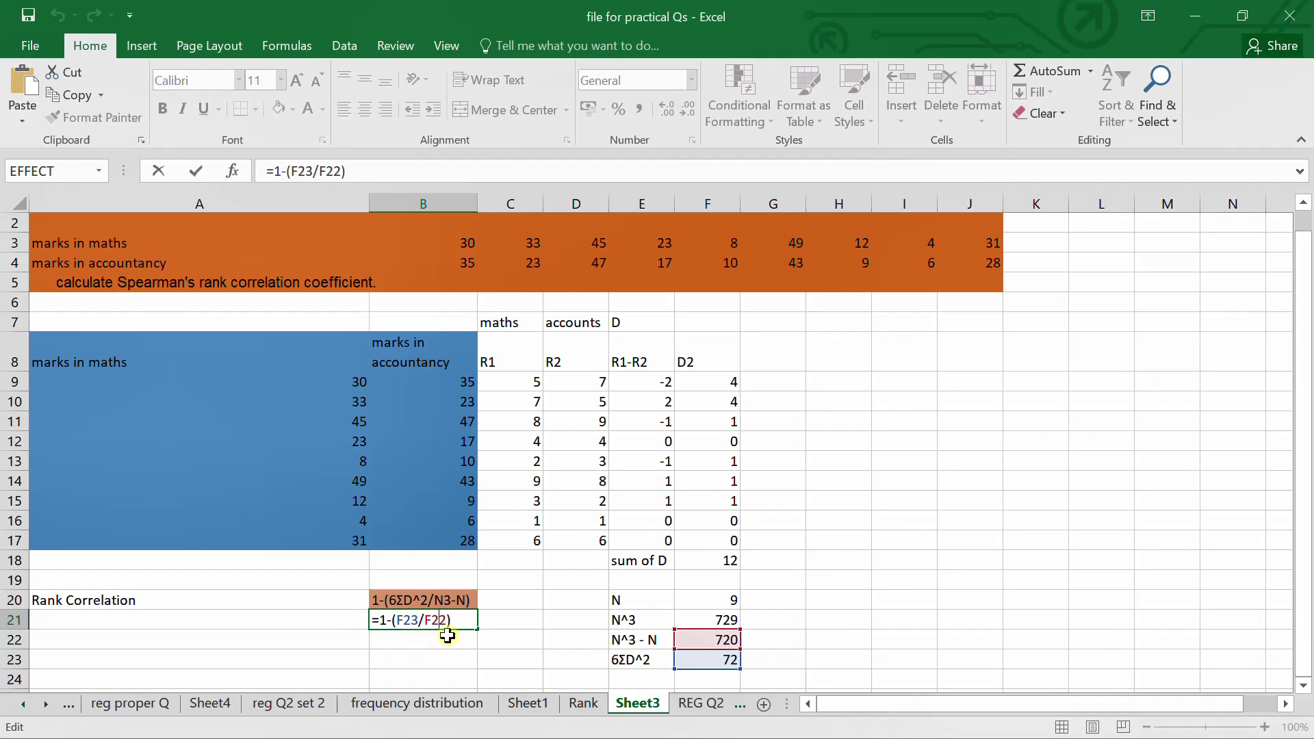
key("Return")
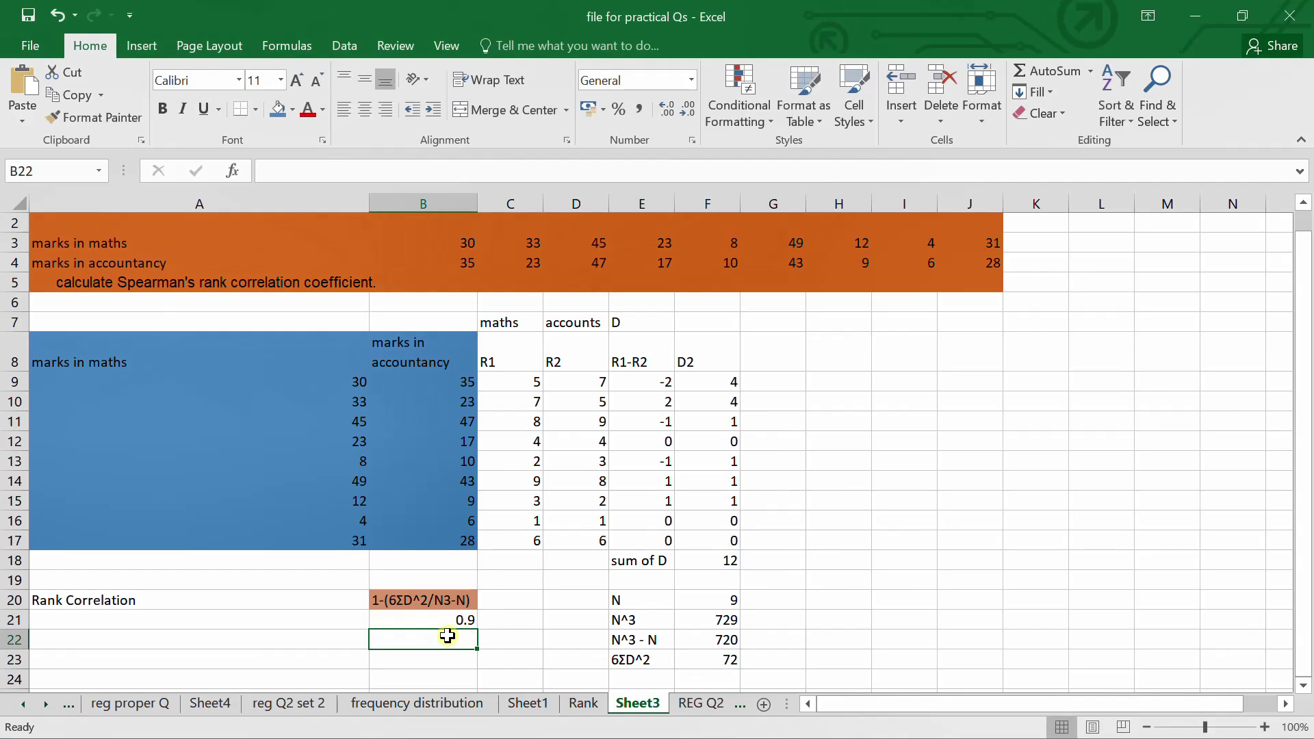